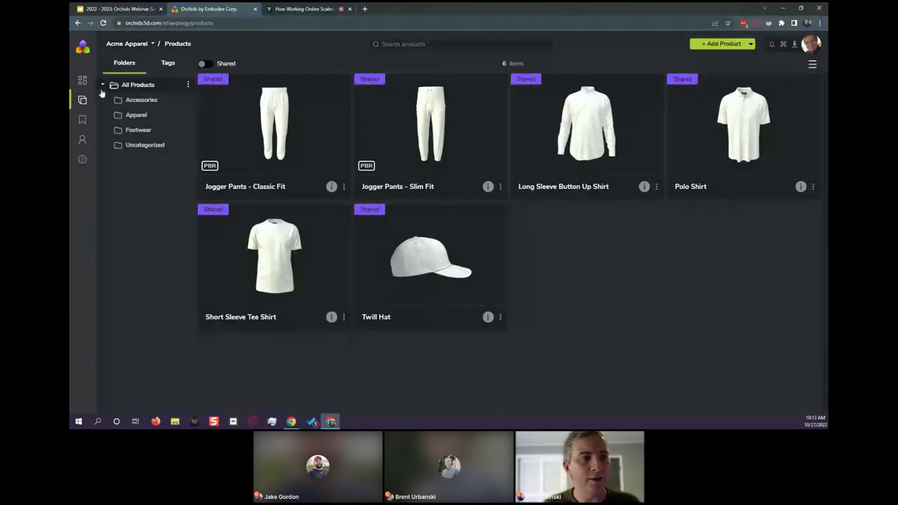
Look through the Acme Apparel product folders and tags and the available product lines
mouse_move(97, 103)
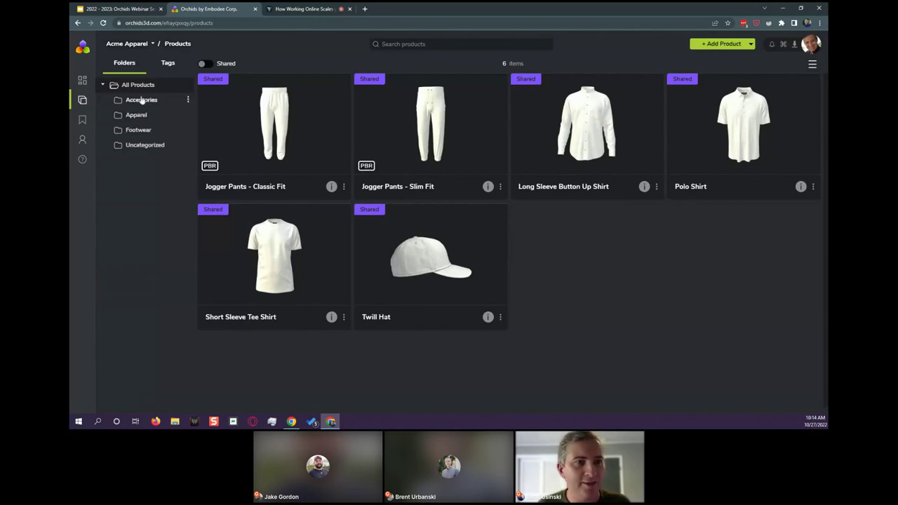
click(168, 63)
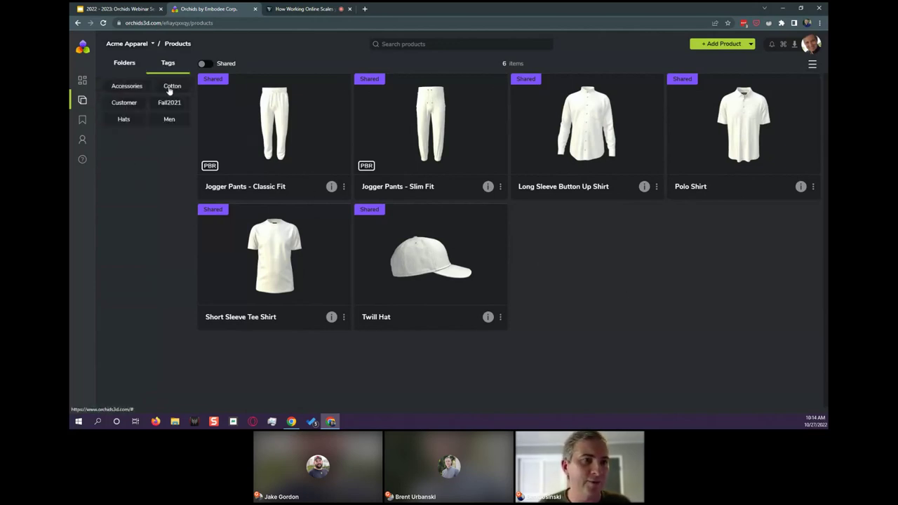
click(128, 64)
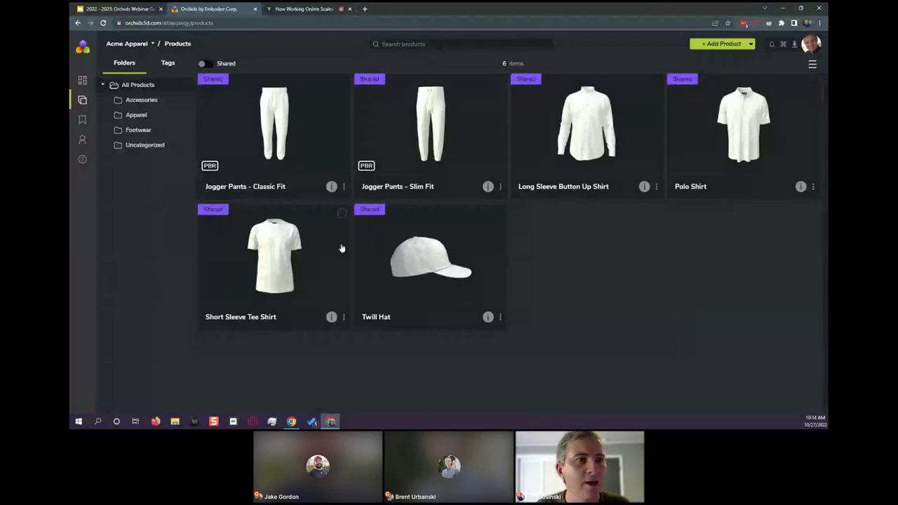
click(127, 43)
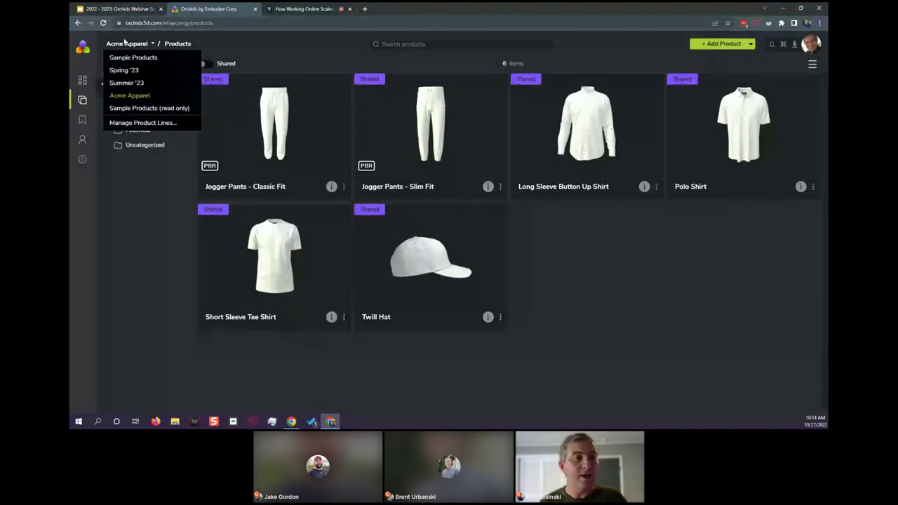
mouse_move(92, 144)
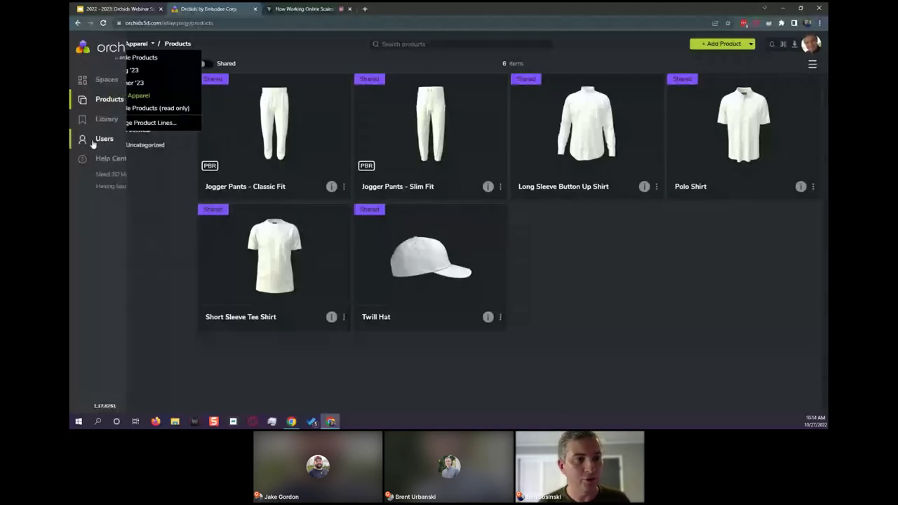
click(625, 329)
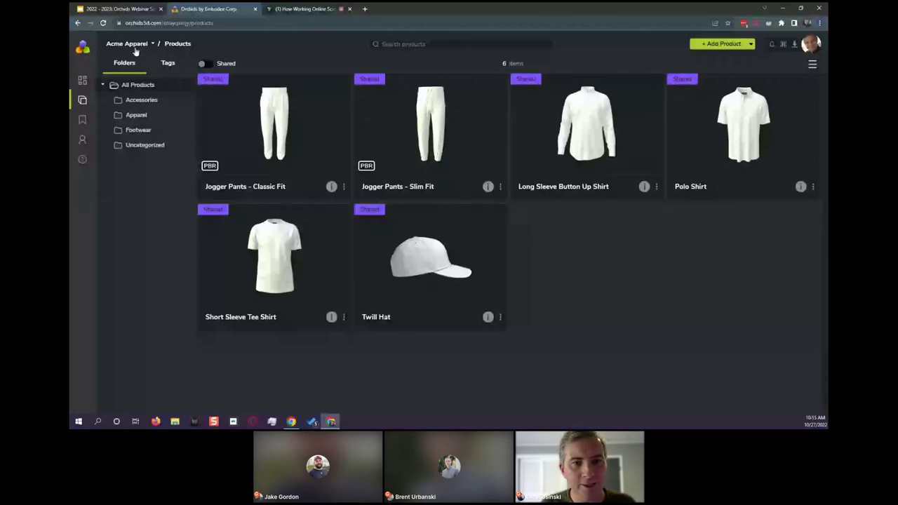
Open the Twill Hat product and colour its front panel dark blue after trying tan, dark grey and navy
click(434, 269)
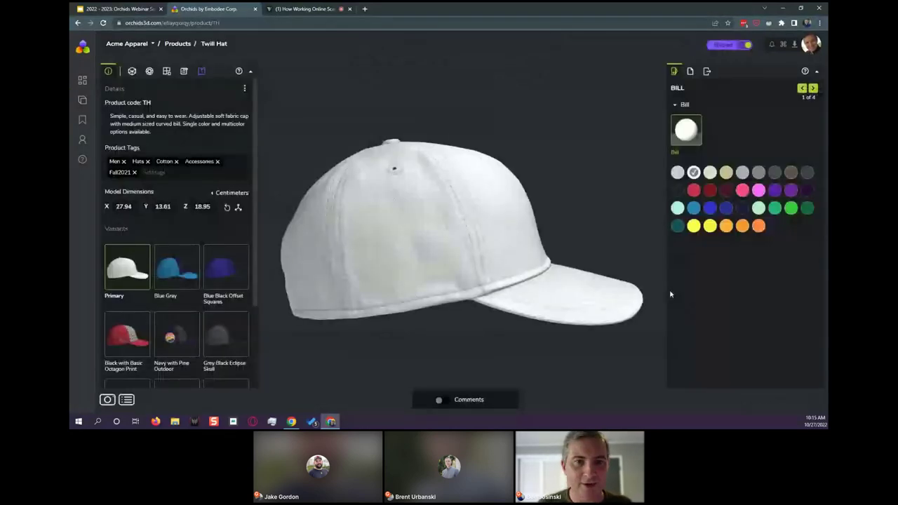
drag(537, 263, 454, 253)
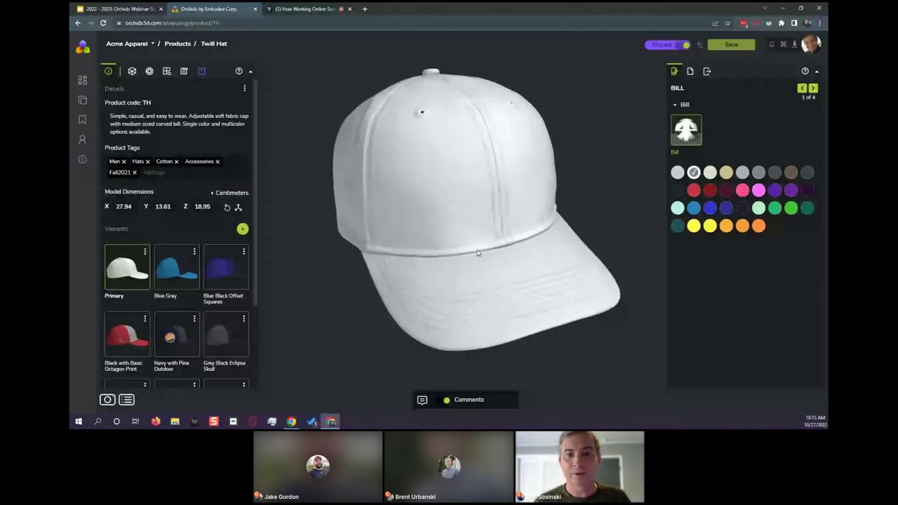
click(460, 203)
click(726, 173)
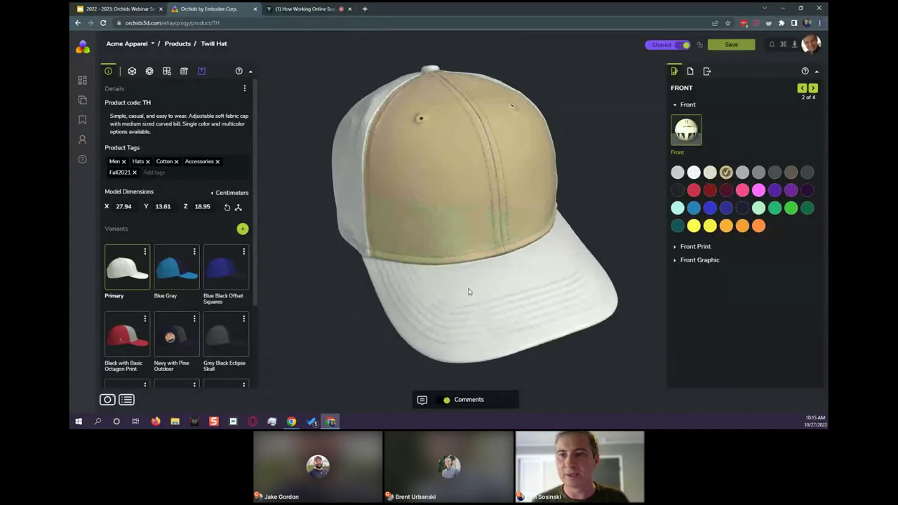
click(774, 172)
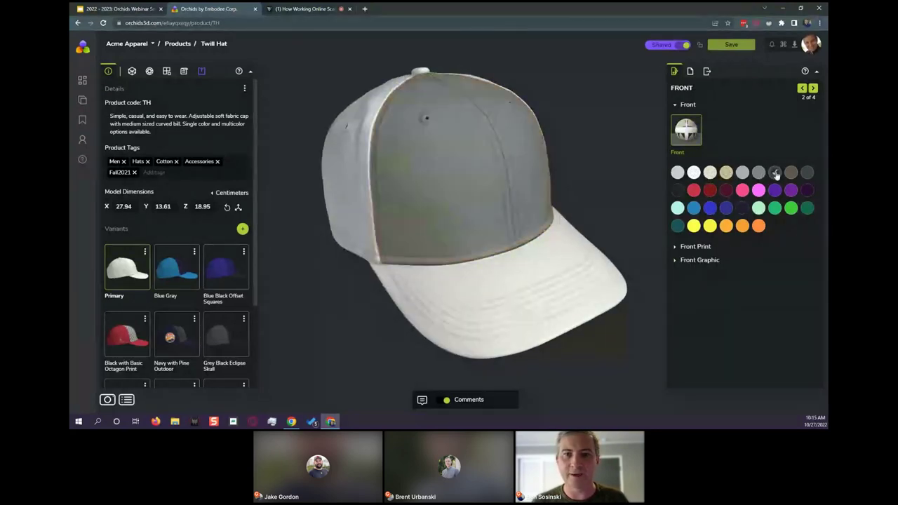
click(742, 208)
click(726, 208)
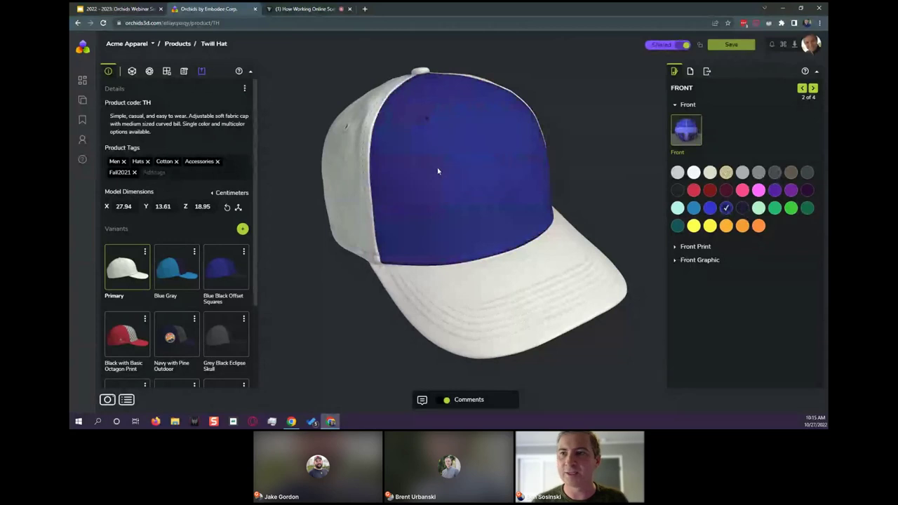
Step through the hat's customizable parts: bill, base, and back strap and inner band
click(813, 88)
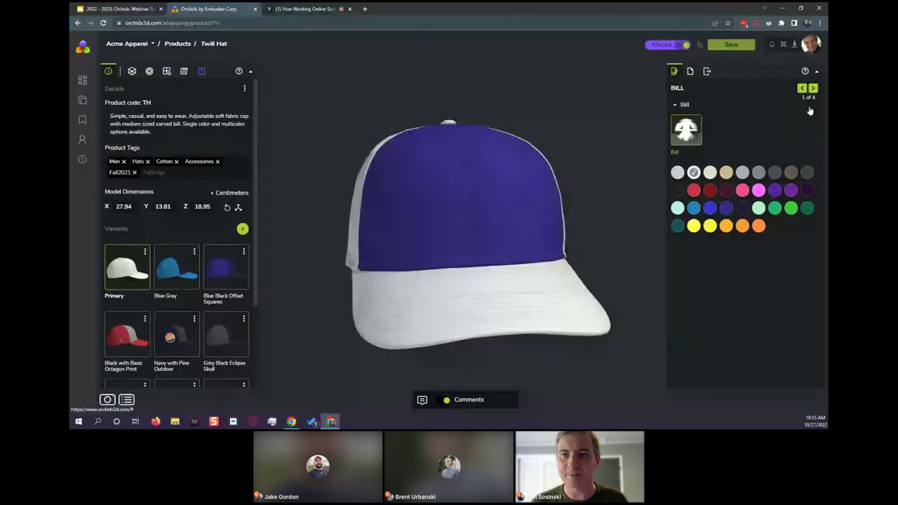
click(813, 89)
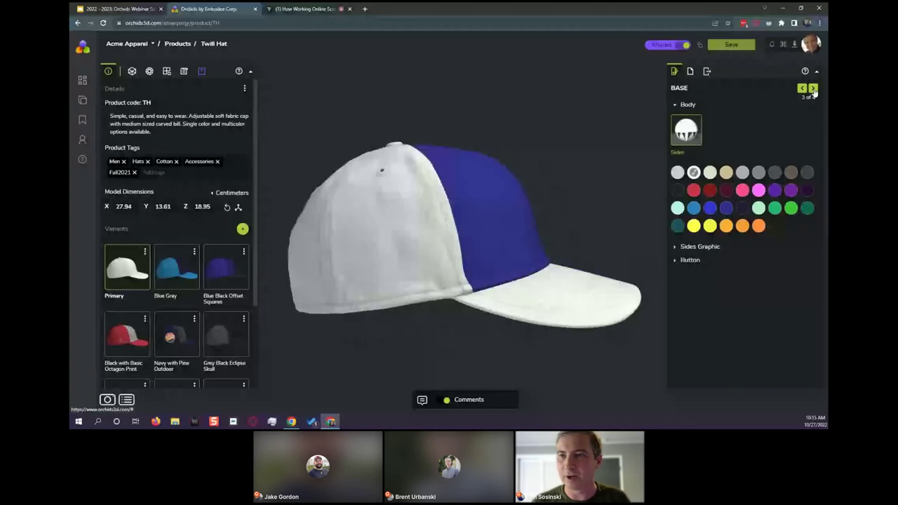
click(813, 90)
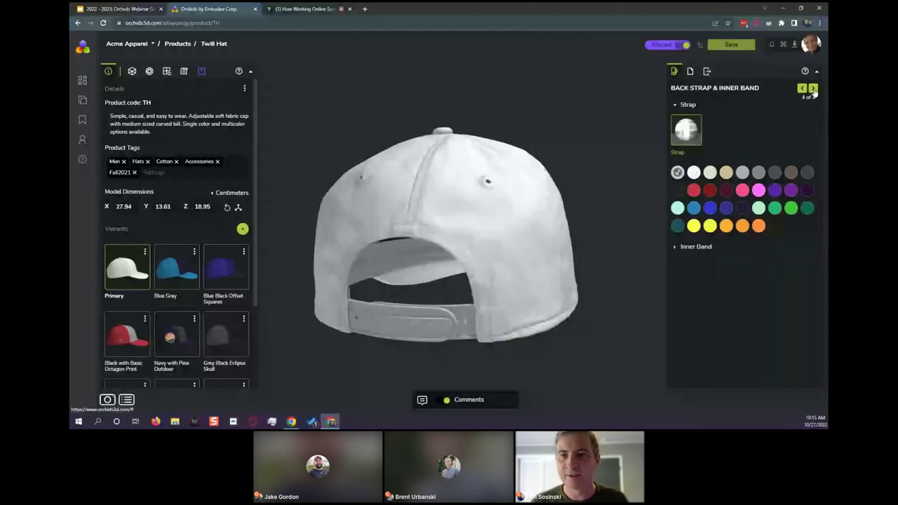
click(813, 89)
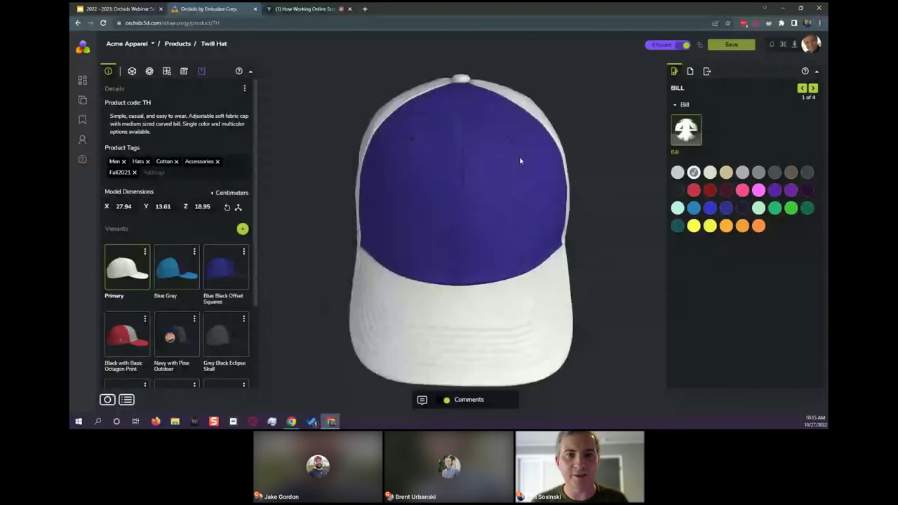
Colour the hat's sides blackish navy and its top button the same dark blue as the front panel
click(395, 141)
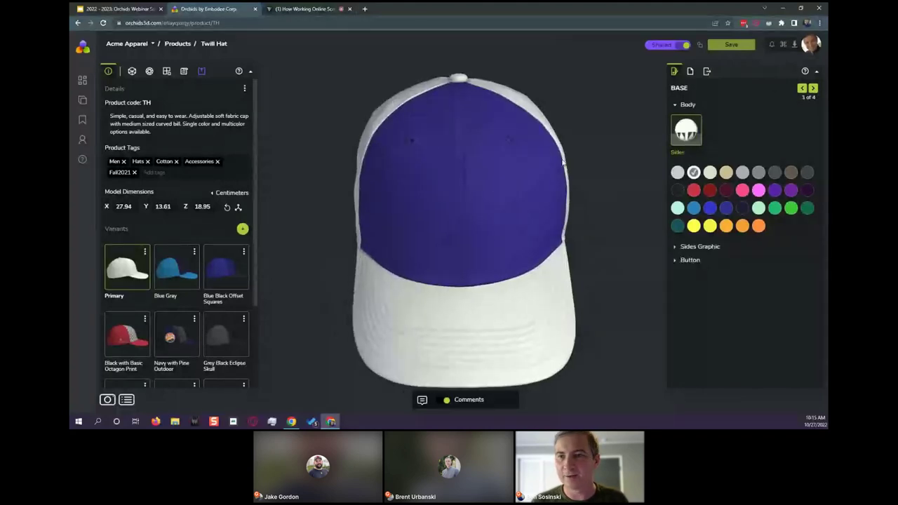
click(742, 208)
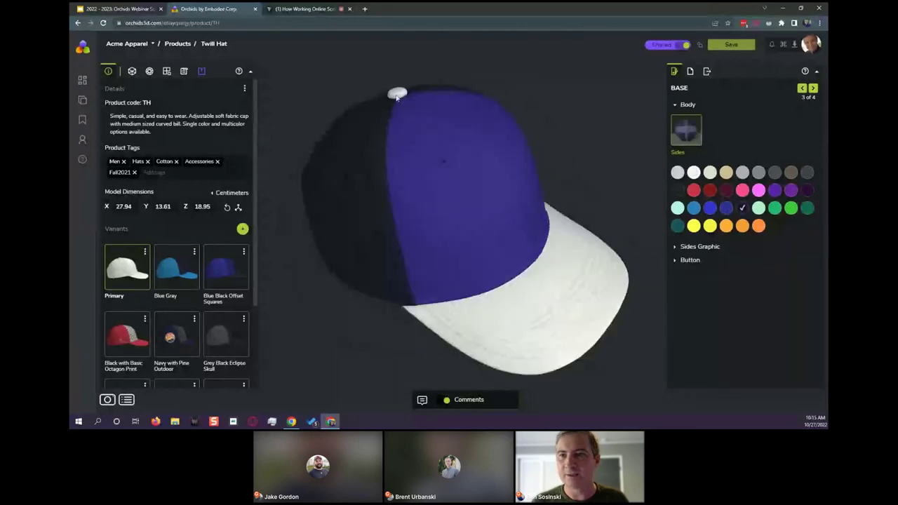
click(396, 94)
click(726, 237)
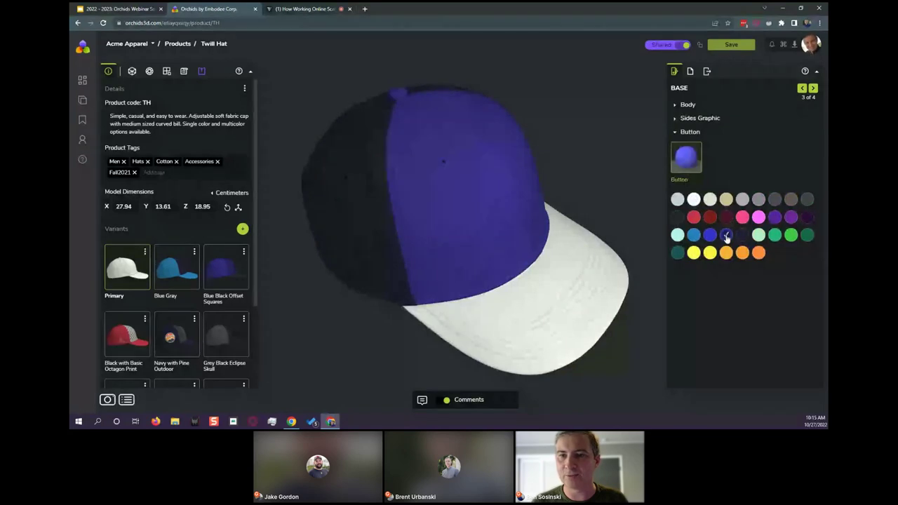
Colour the hat's bill blackish navy to match the sides and view the hat from the front
click(593, 301)
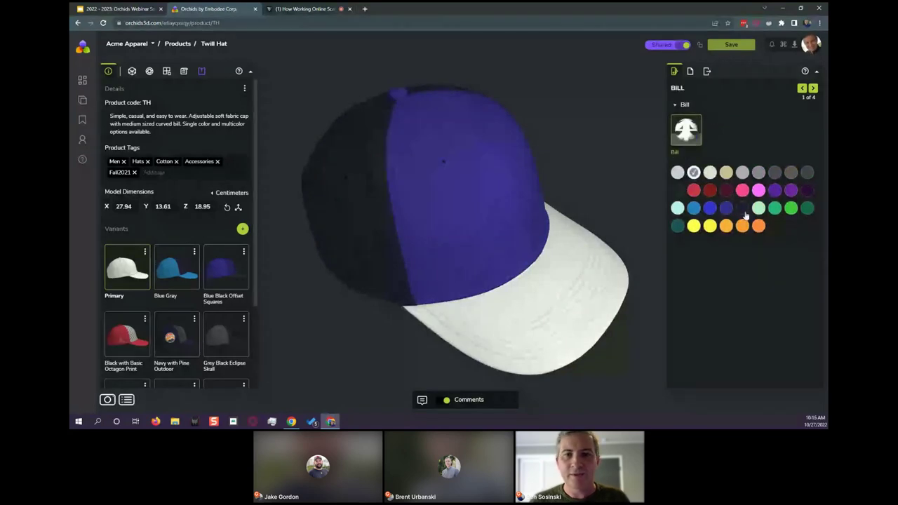
click(743, 208)
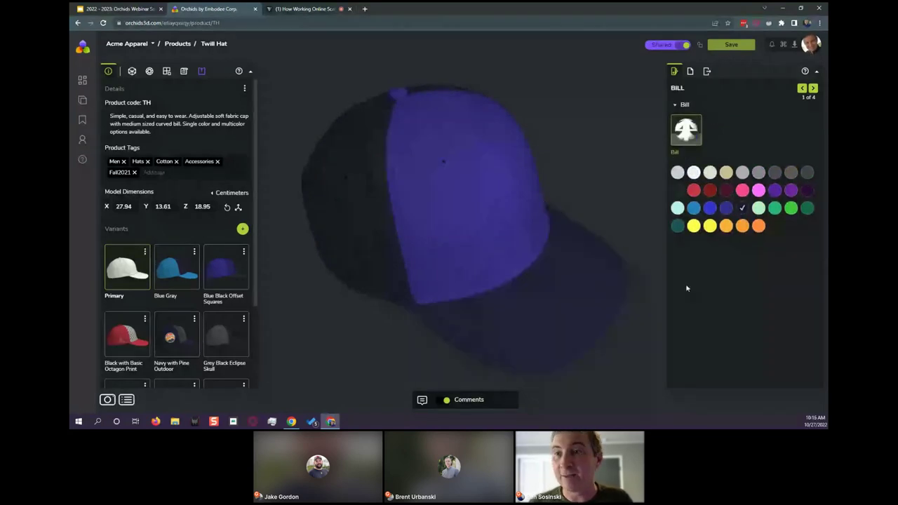
drag(653, 295, 443, 315)
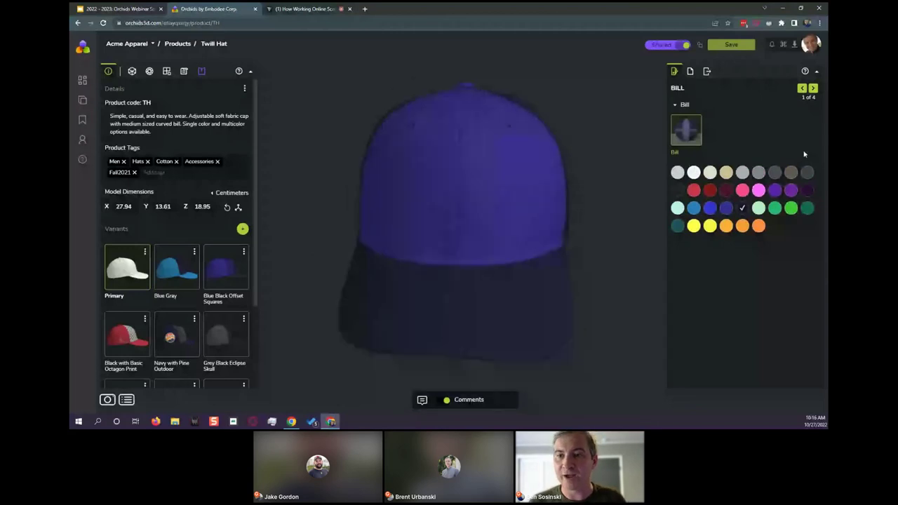
Turn on the floral print for the hat's front panel and colour it green after trying two purple shades
click(813, 88)
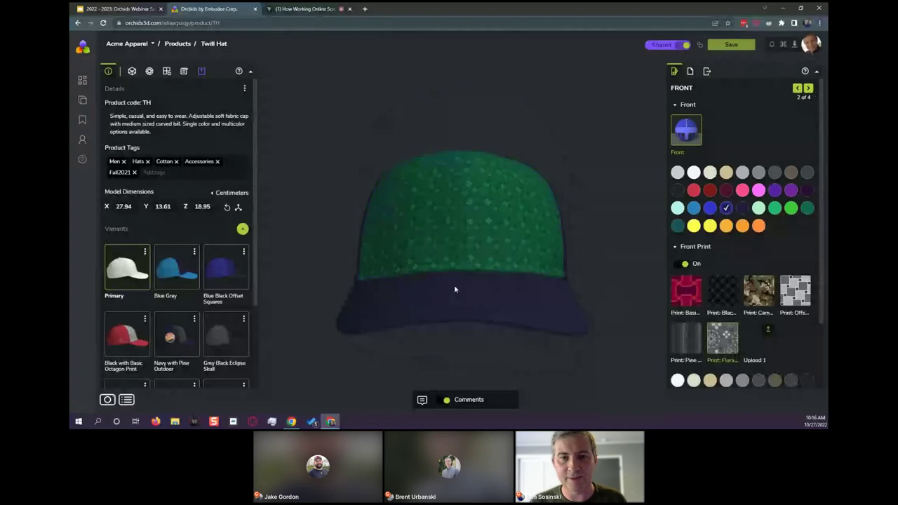
drag(454, 287, 456, 234)
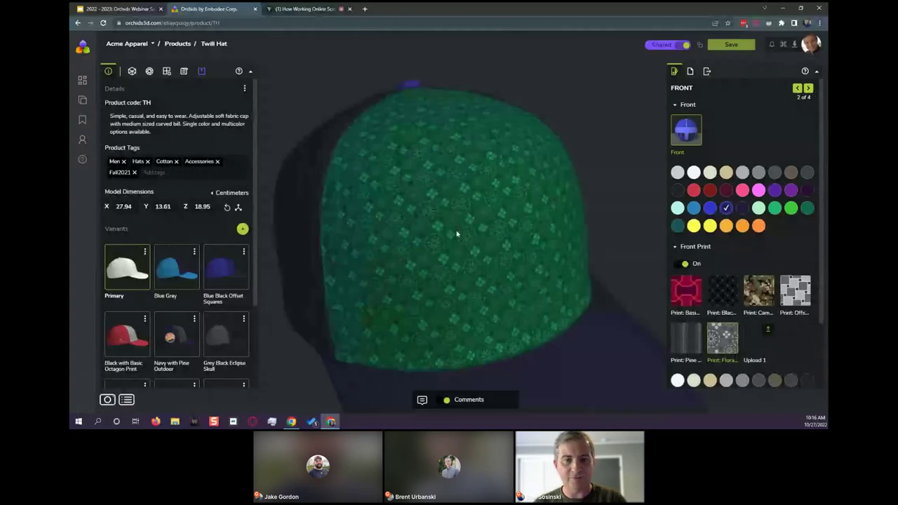
scroll(461, 234, up, 3)
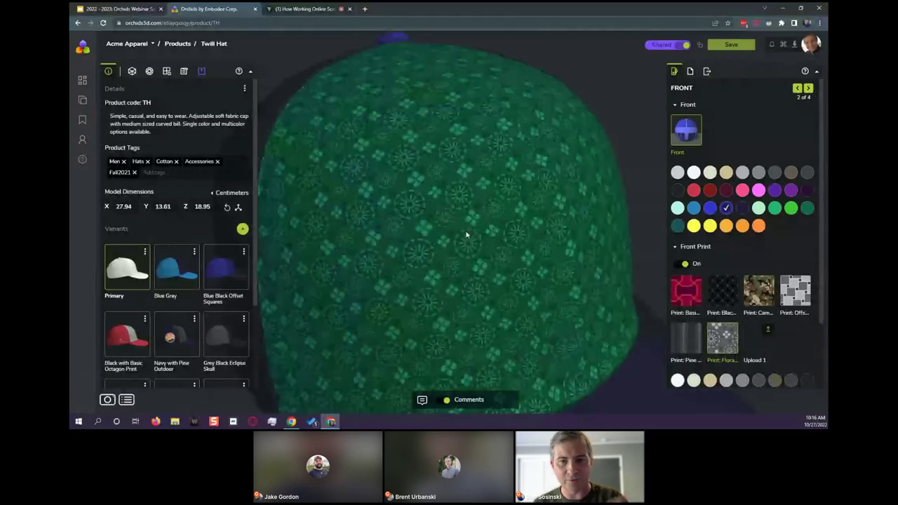
scroll(822, 336, down, 1)
scroll(821, 336, down, 3)
click(759, 317)
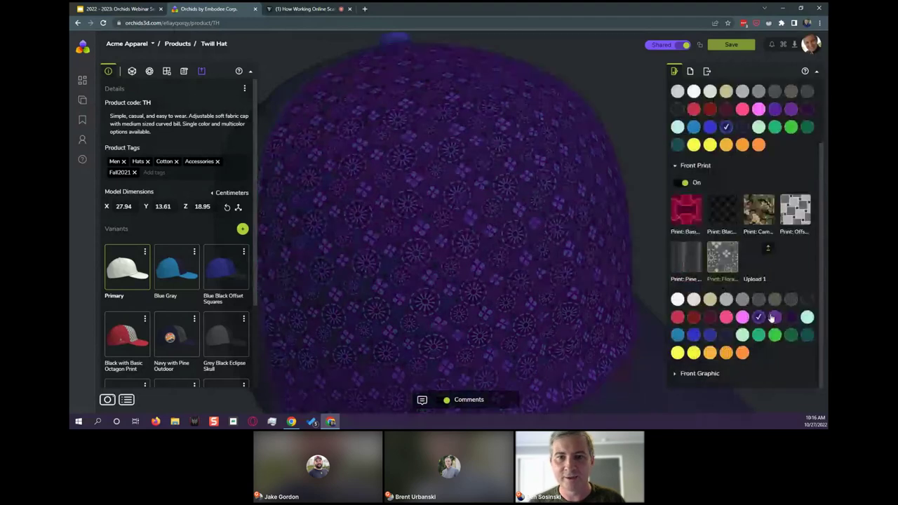
click(775, 318)
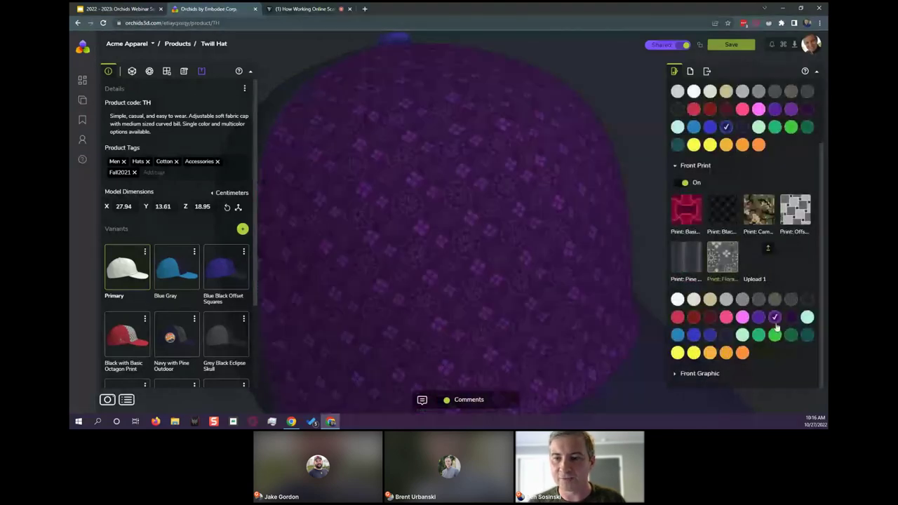
click(759, 335)
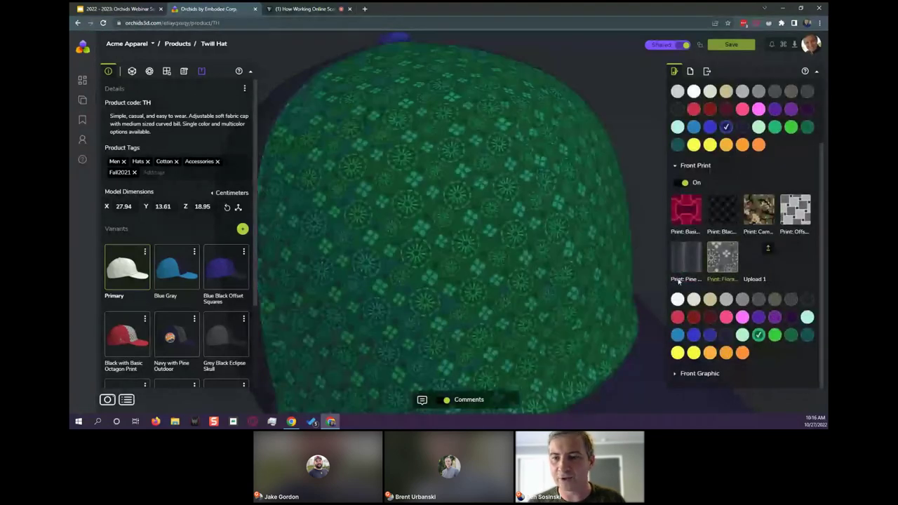
Turn on the Adventure Mountain front graphic and set its colour to off-white after trying purple shades and mint
scroll(721, 339, down, 2)
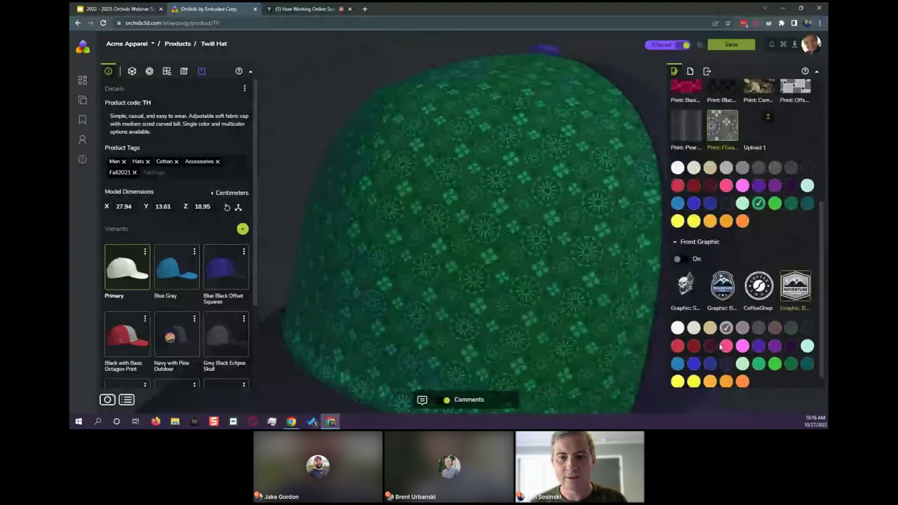
click(679, 259)
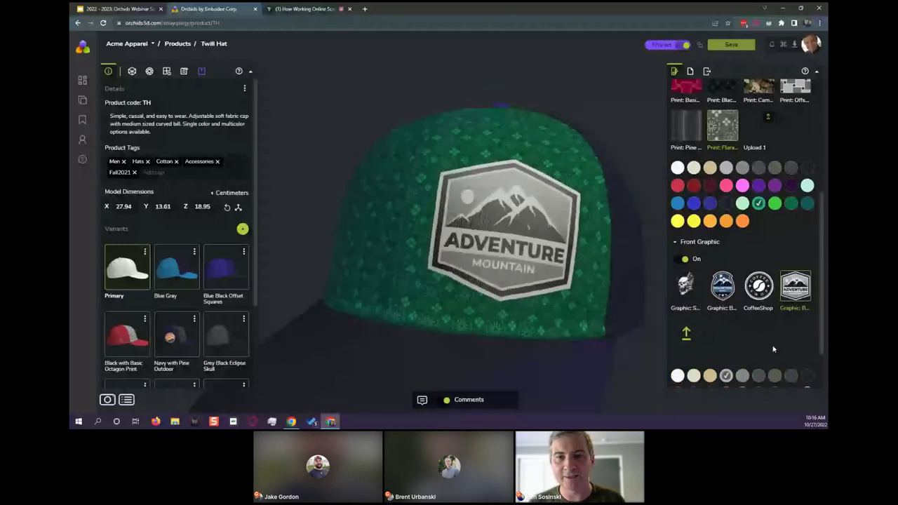
scroll(773, 349, down, 1)
click(759, 330)
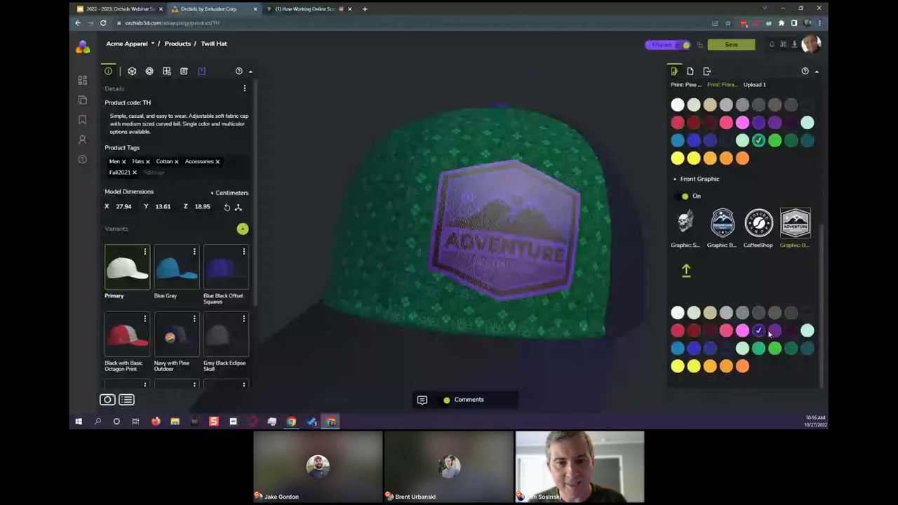
click(774, 330)
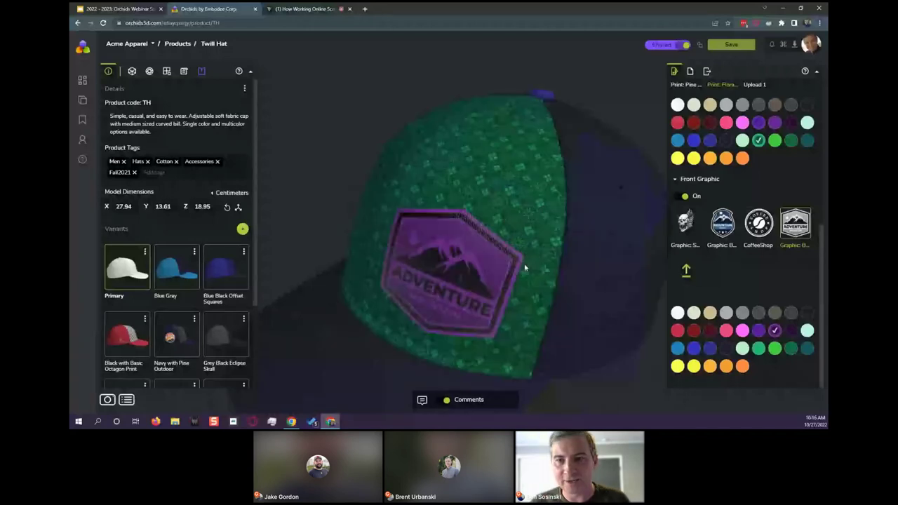
mouse_move(524, 267)
mouse_down()
mouse_move(560, 249)
mouse_move(517, 258)
mouse_move(523, 273)
mouse_up()
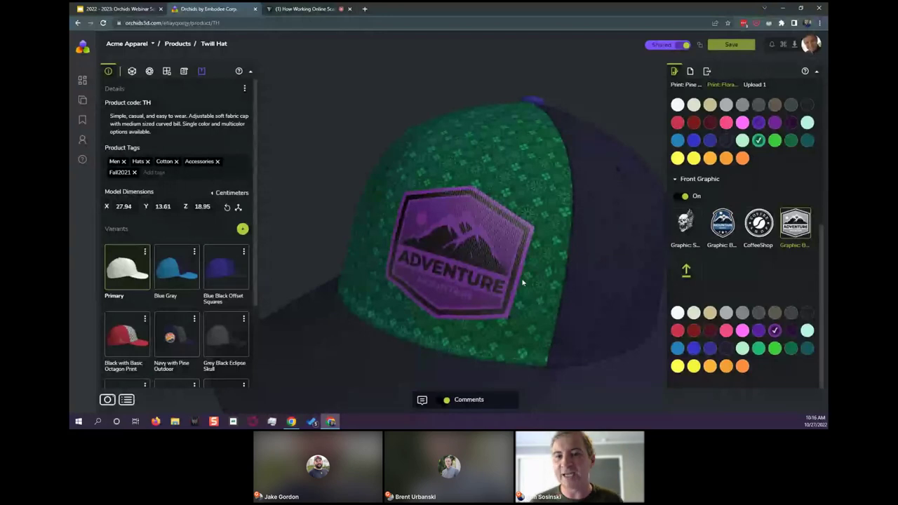
drag(521, 281, 536, 279)
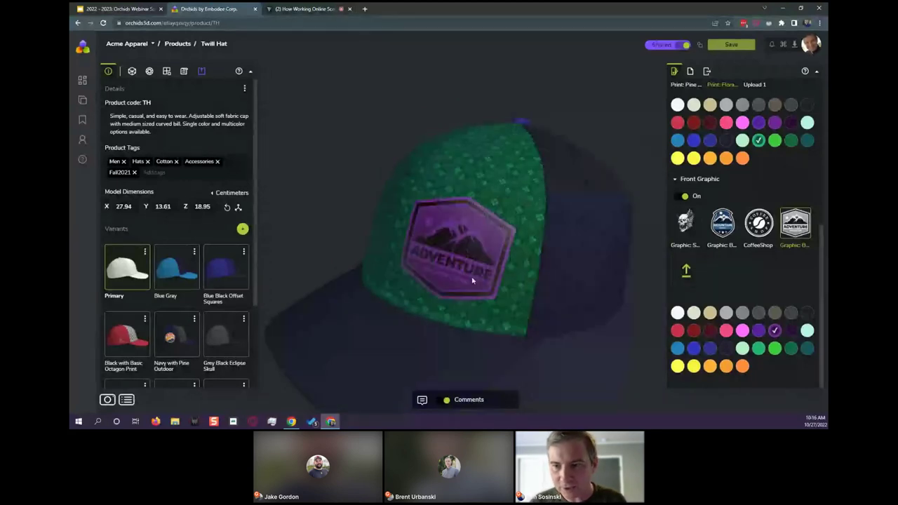
click(742, 348)
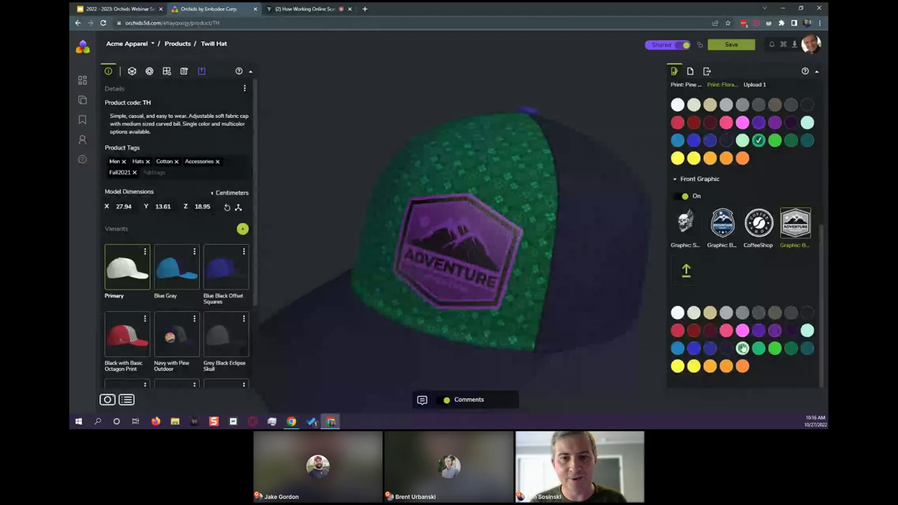
click(694, 313)
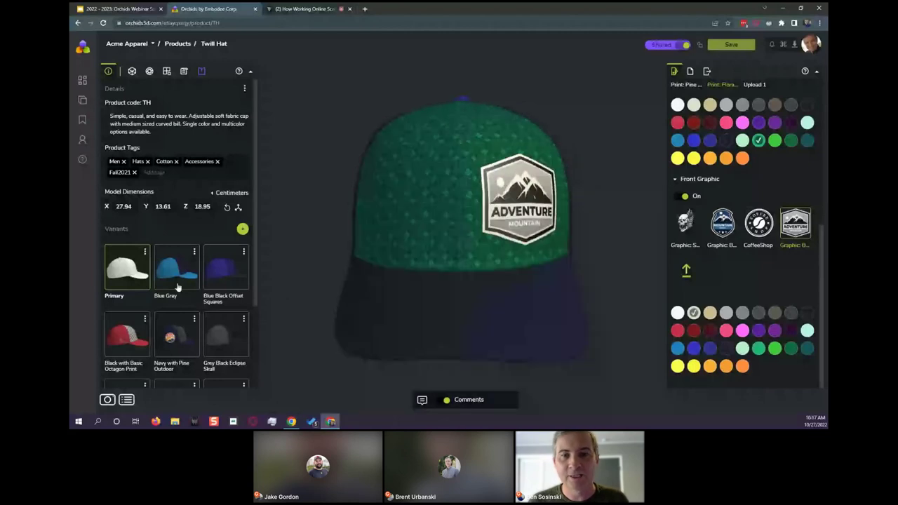
Look through the Twill Hat's variants and the form for naming a new variant, closing it without creating one
scroll(178, 287, down, 3)
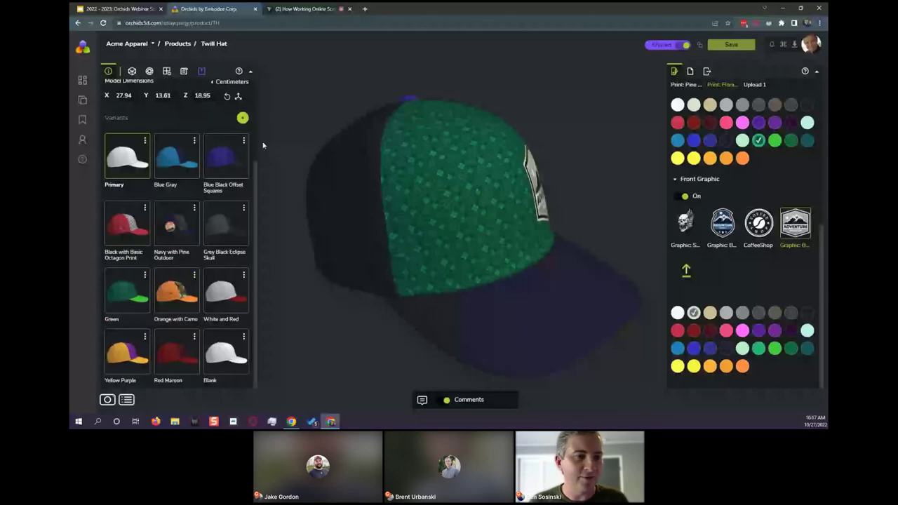
click(242, 117)
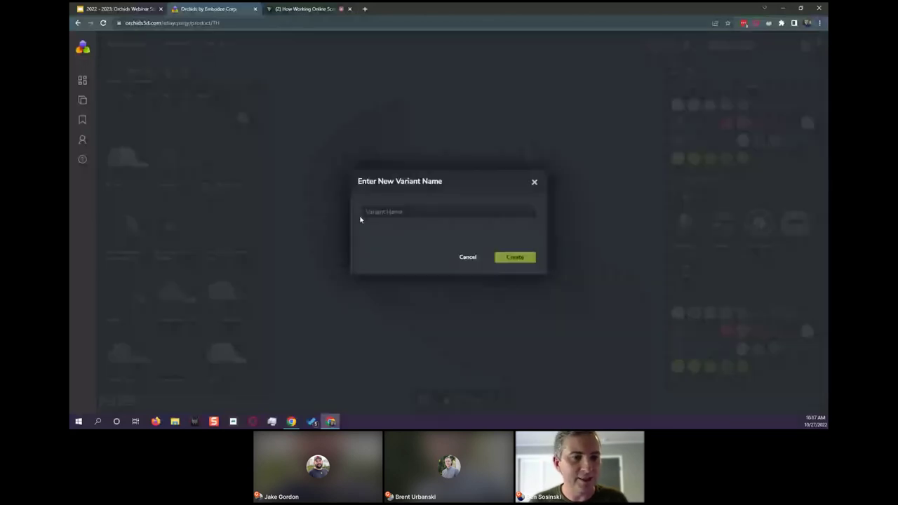
click(534, 183)
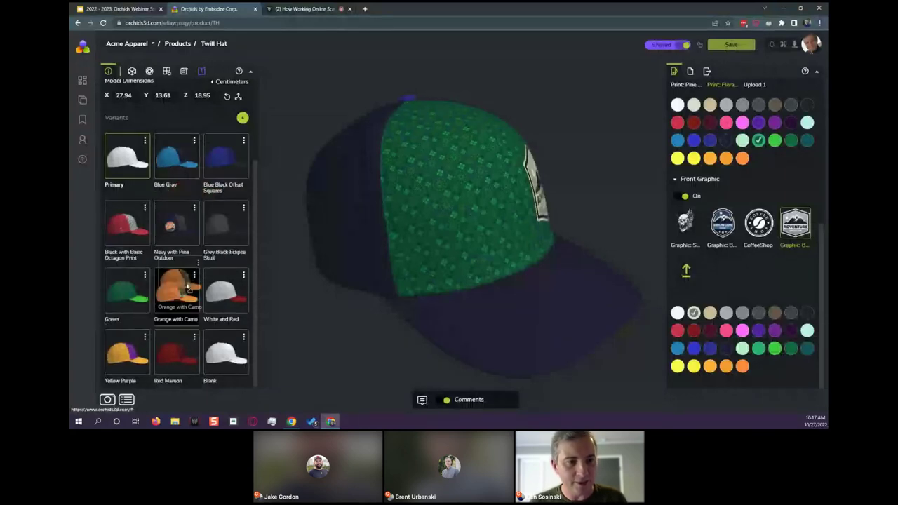
scroll(172, 303, up, 3)
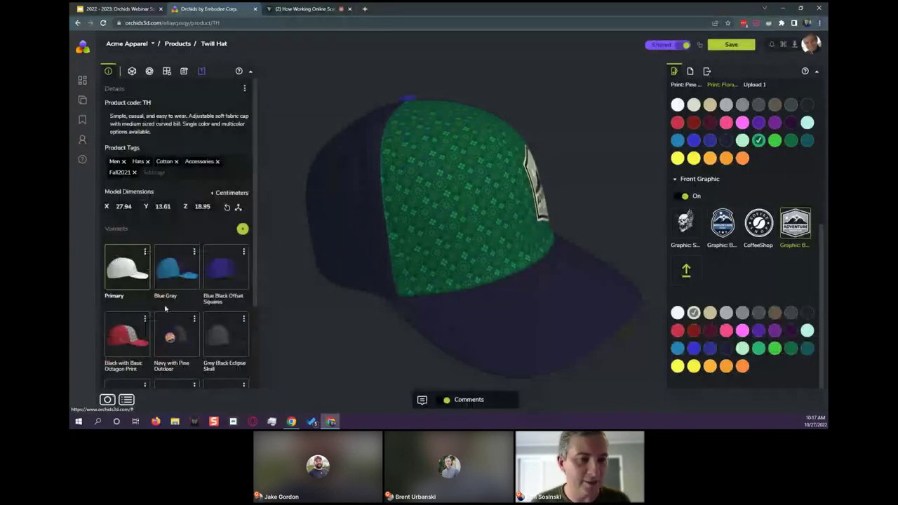
scroll(181, 319, down, 1)
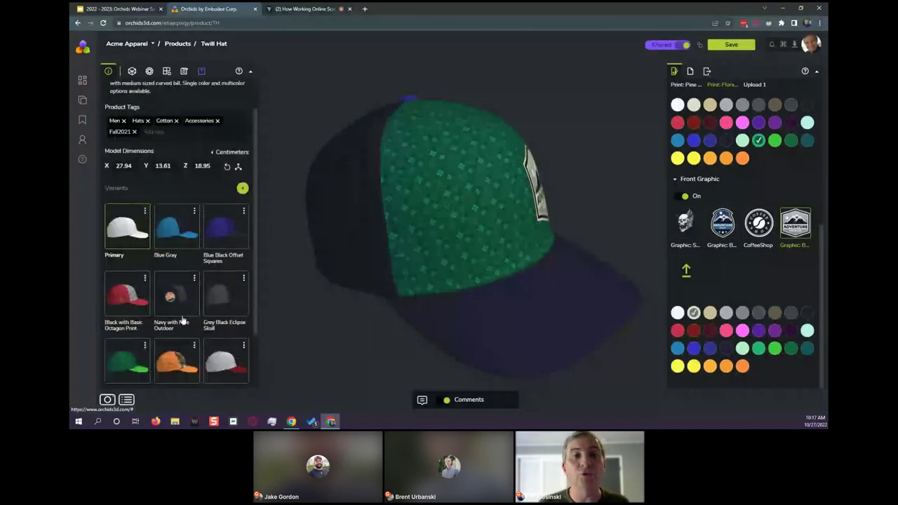
scroll(181, 319, up, 1)
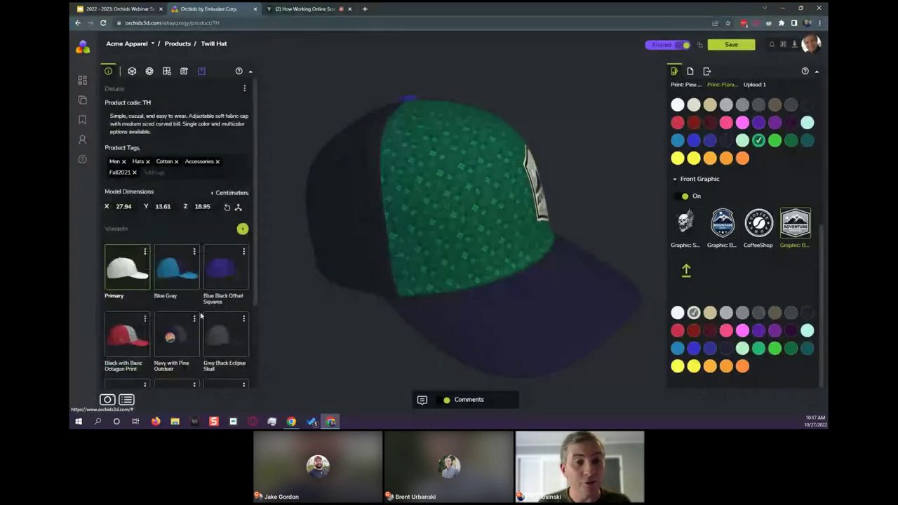
scroll(201, 317, down, 3)
scroll(200, 317, up, 3)
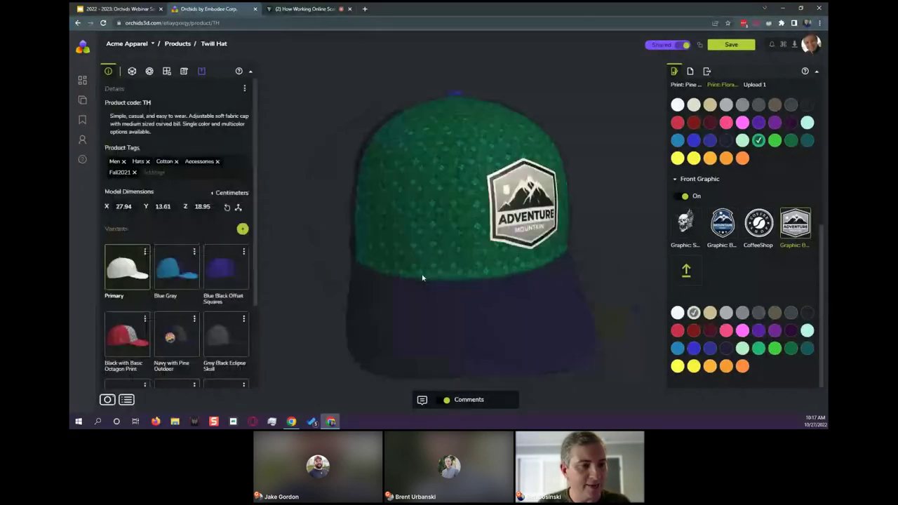
Render a single 2048 x 2048 px image of the hat angled towards its Adventure Mountain graphic, view the downloaded PNG and close it
click(106, 397)
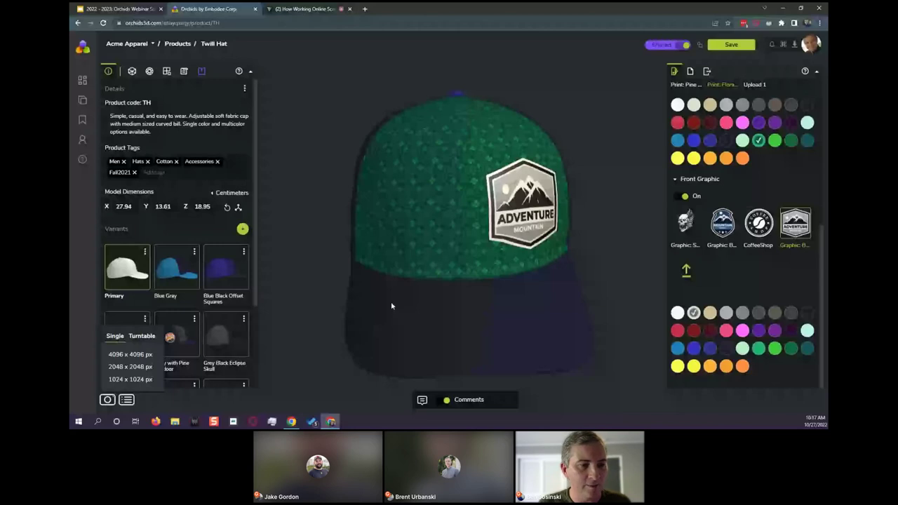
drag(392, 306, 440, 281)
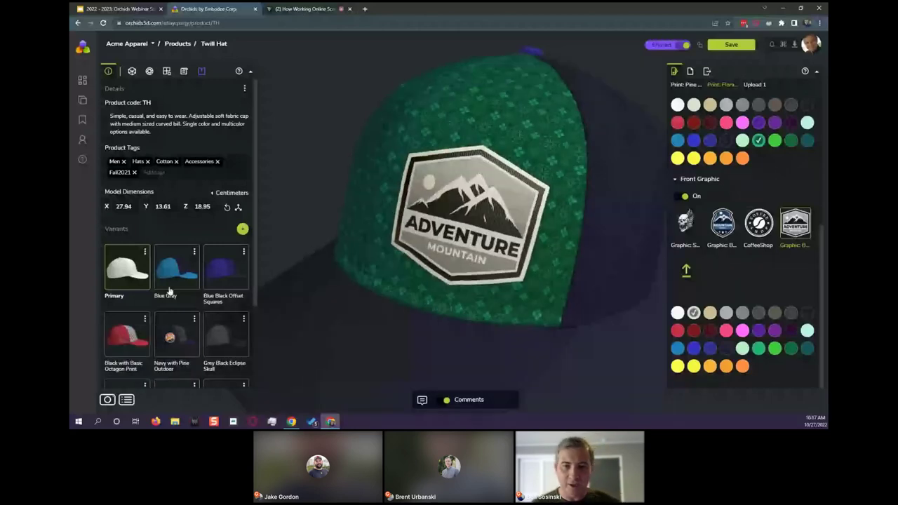
click(109, 399)
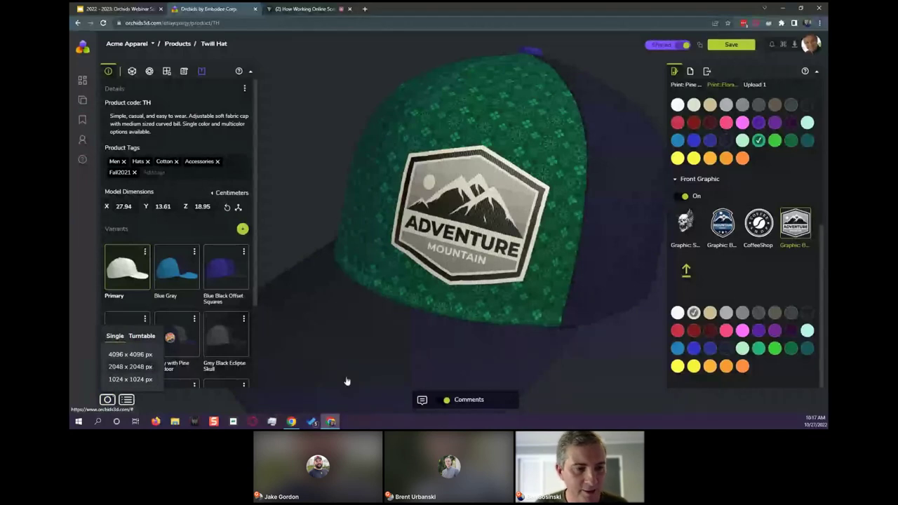
click(143, 403)
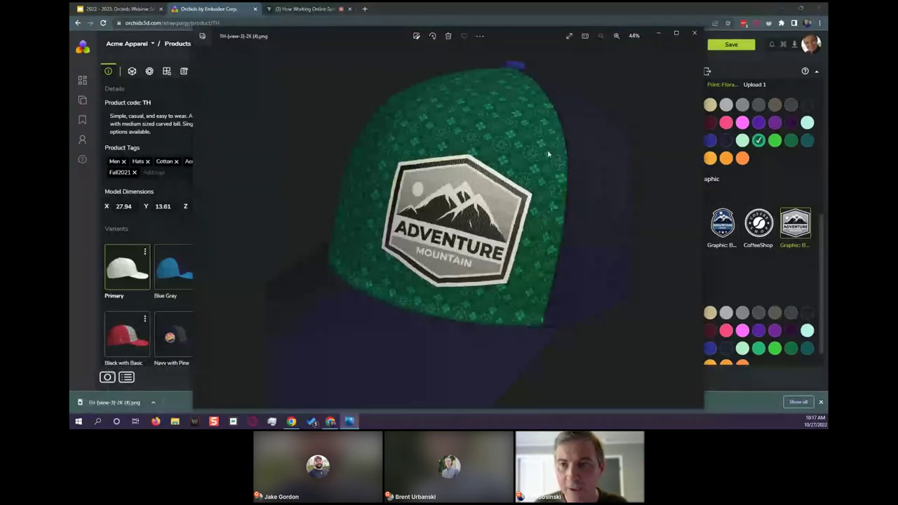
click(696, 34)
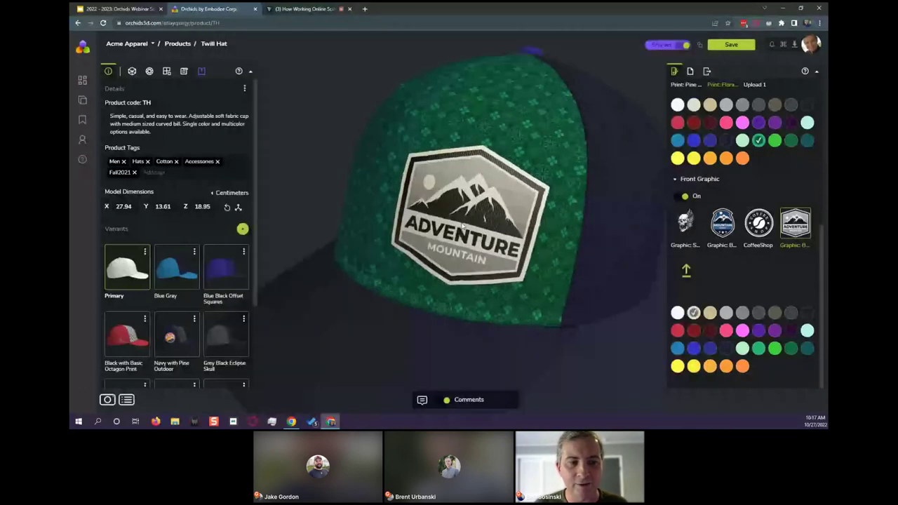
Generate the customized hat's PDF specification sheet and open the downloaded file
click(107, 399)
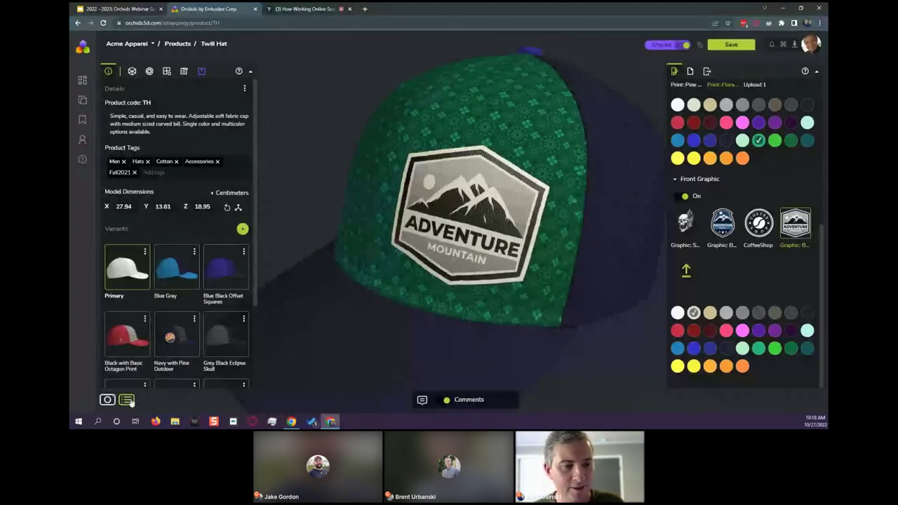
click(127, 400)
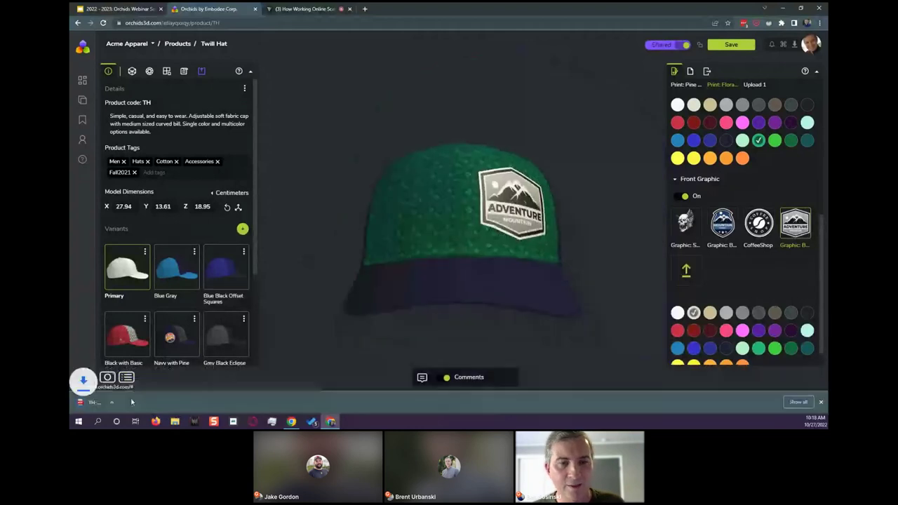
click(107, 403)
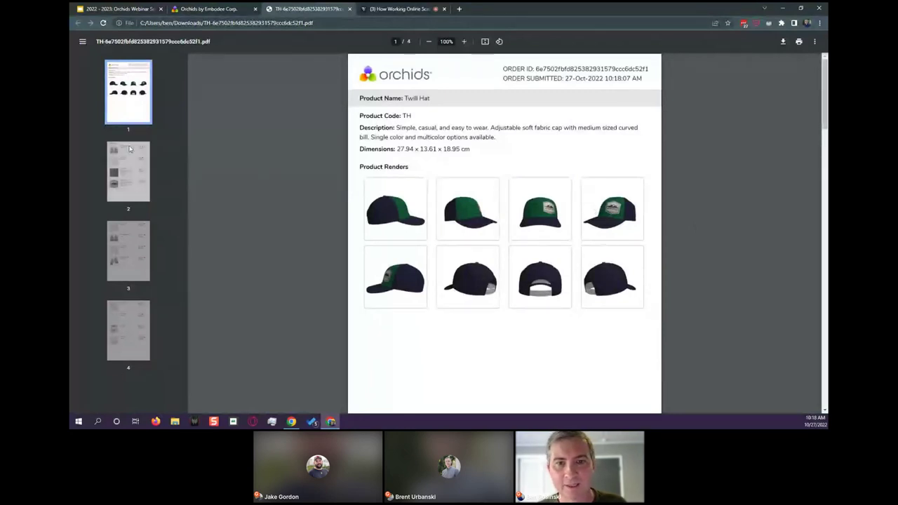
Review the design summary pages and product renders in the specification PDF, and close it to return to the hat
click(148, 183)
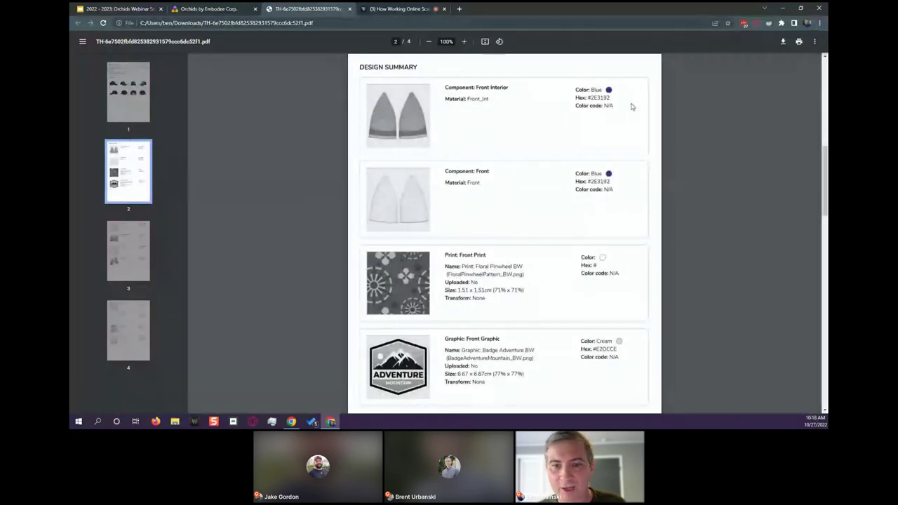
right_click(560, 305)
click(559, 305)
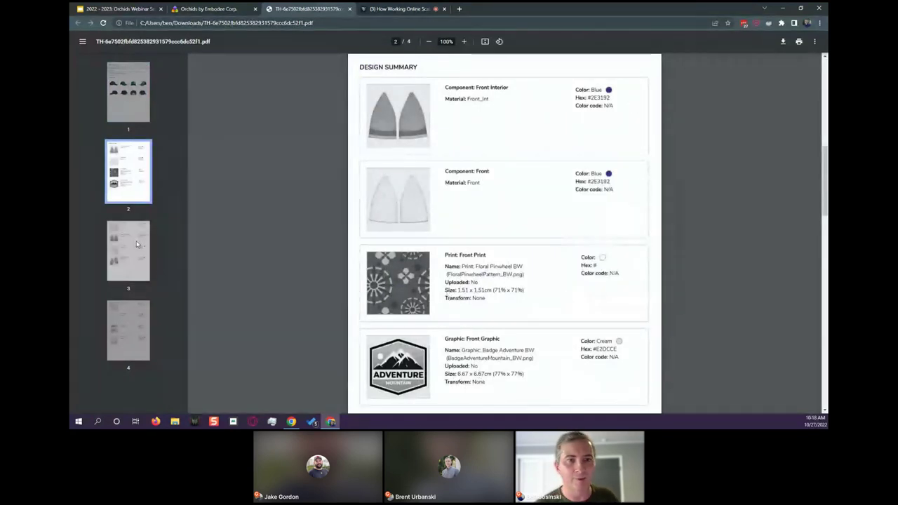
click(129, 251)
click(136, 110)
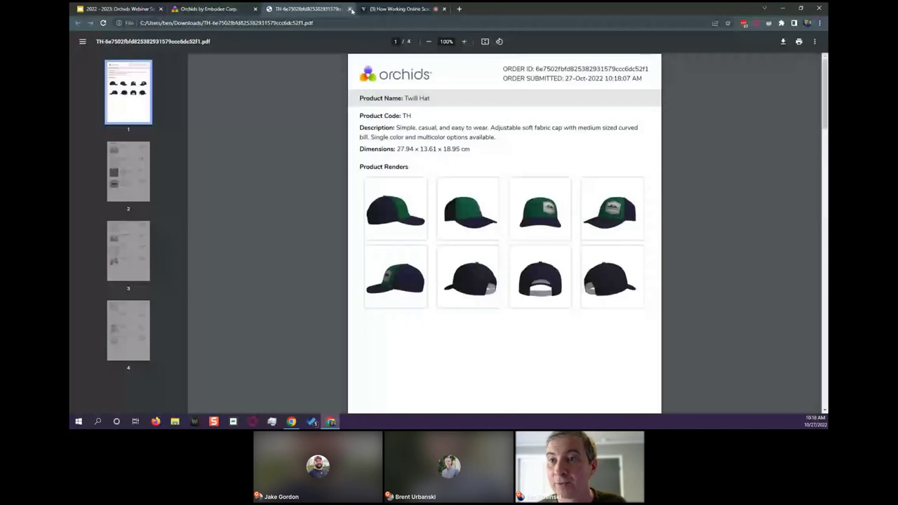
click(350, 9)
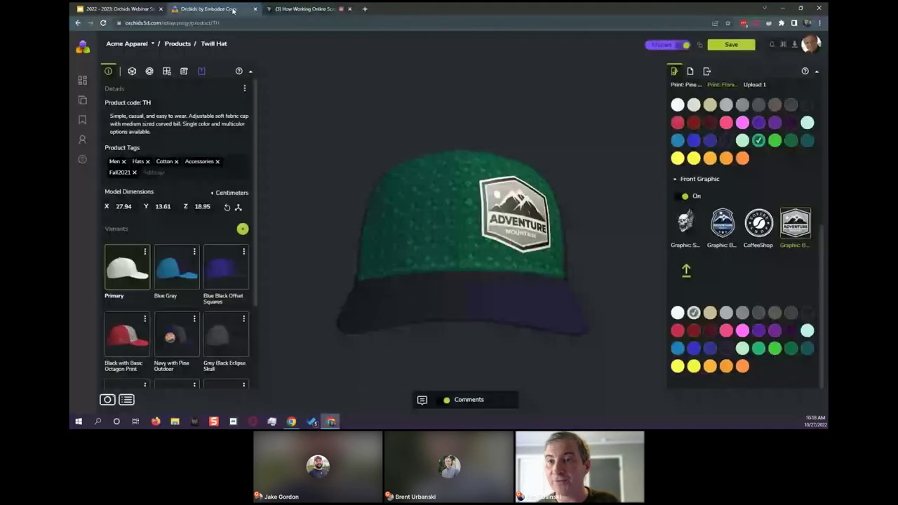
Examine the files attached to the Twill Hat and the variants offered for 3D export
click(691, 72)
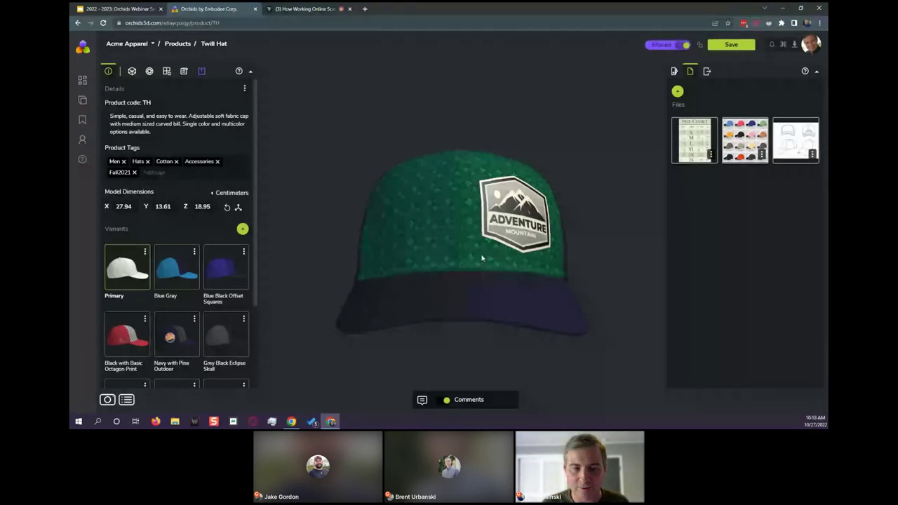
drag(482, 258, 460, 266)
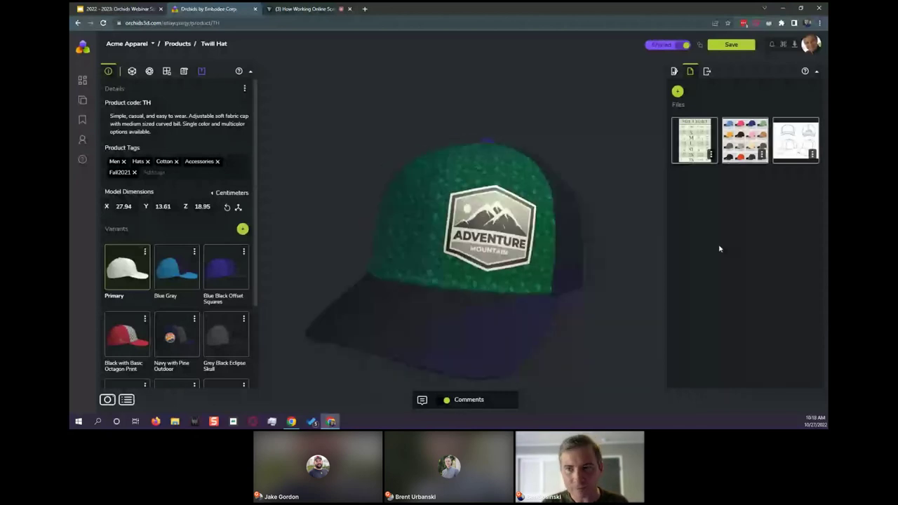
click(708, 72)
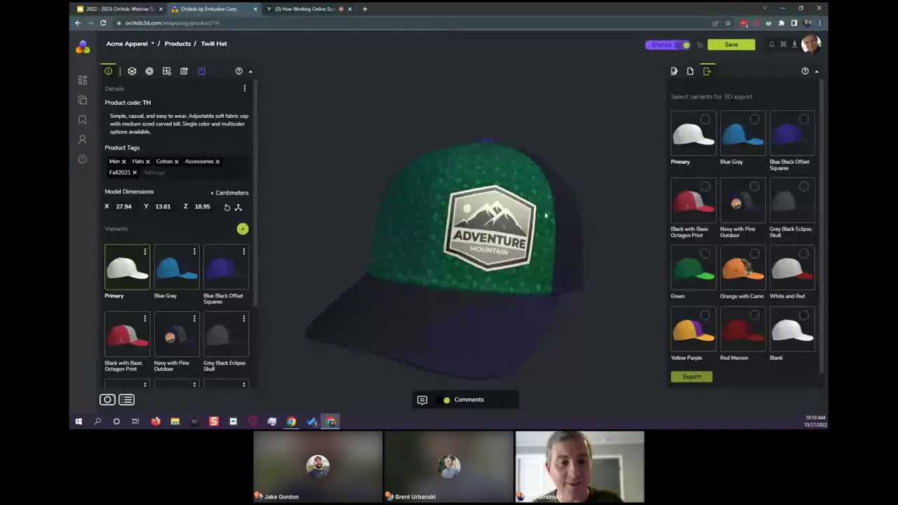
drag(559, 188, 554, 224)
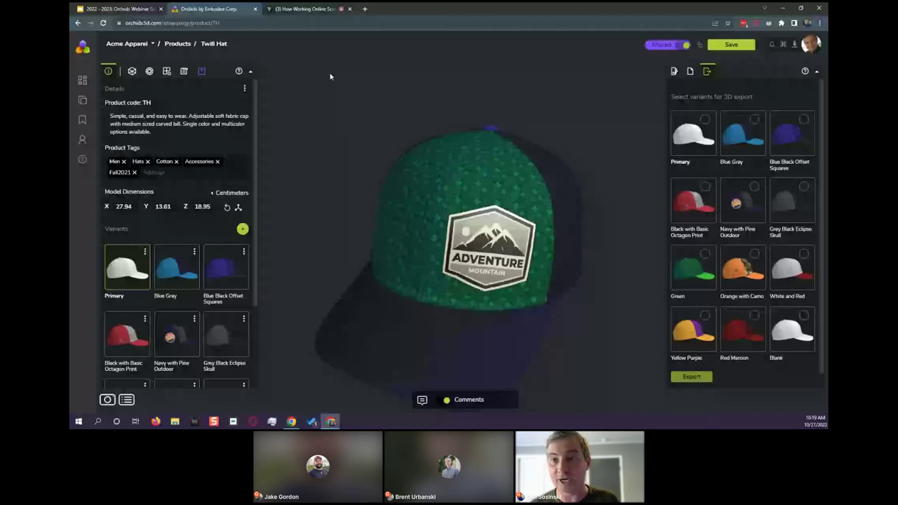
Generate a share link for the Primary variant that expires in 3 days
click(203, 73)
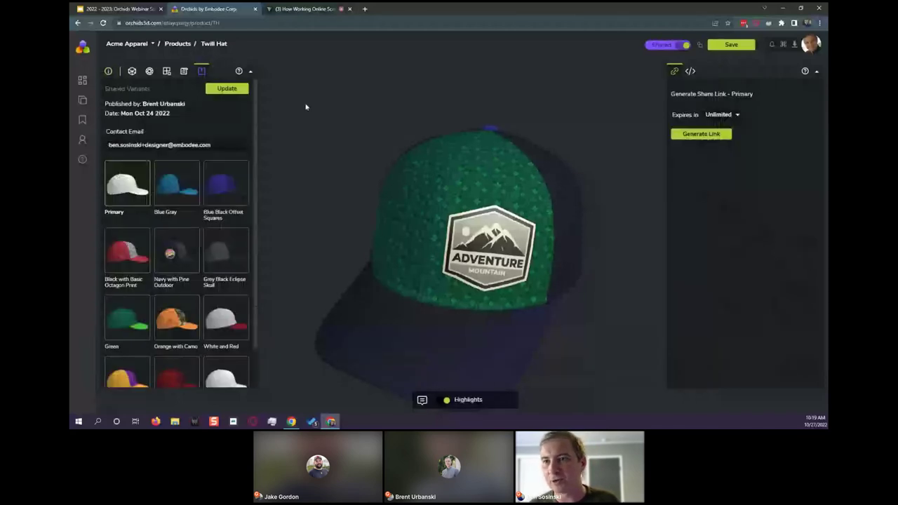
click(732, 115)
click(724, 143)
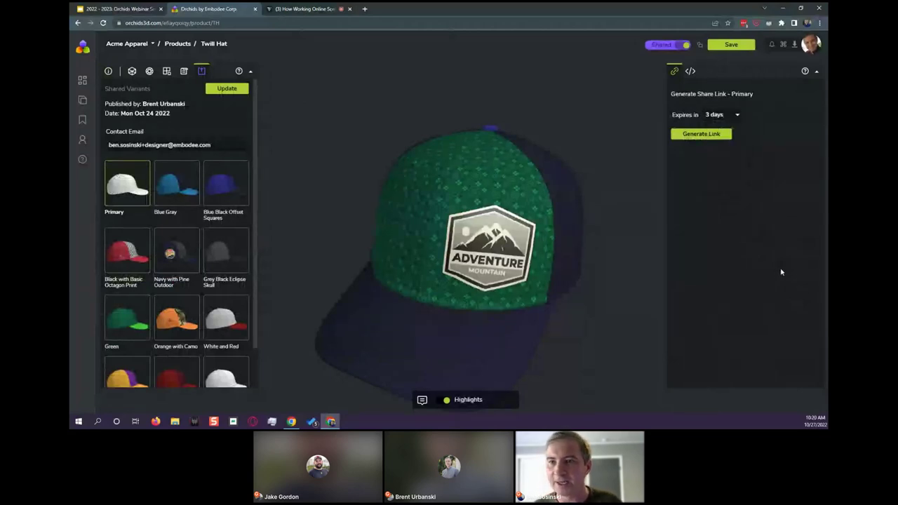
click(710, 134)
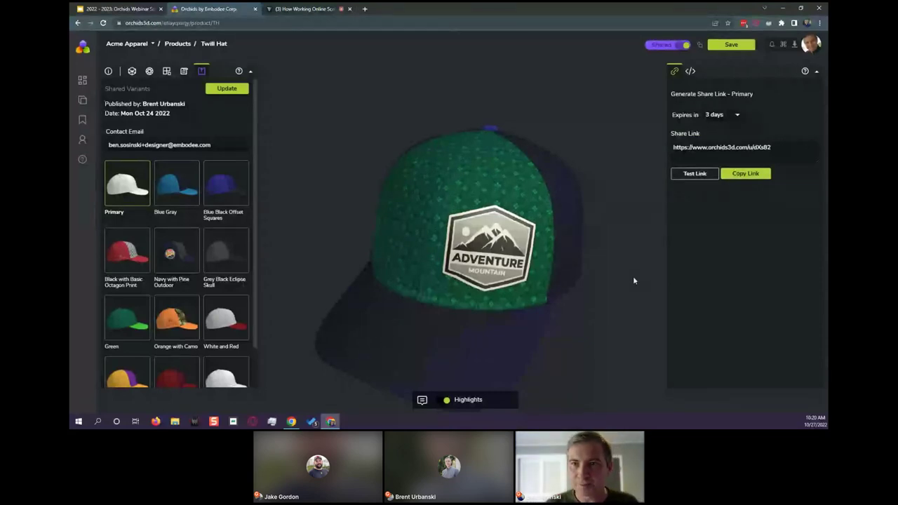
Display the Primary variant's embed options and select its iFrame HTML code
right_click(691, 71)
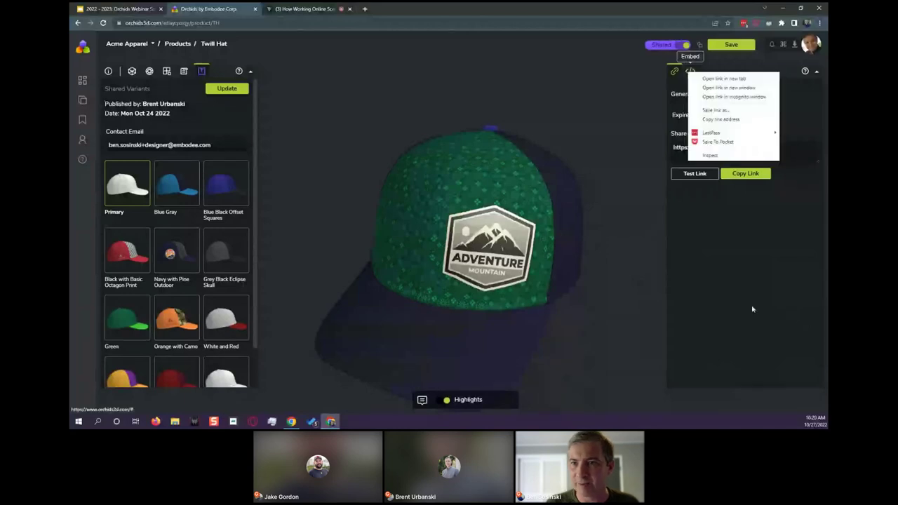
key(Escape)
click(692, 71)
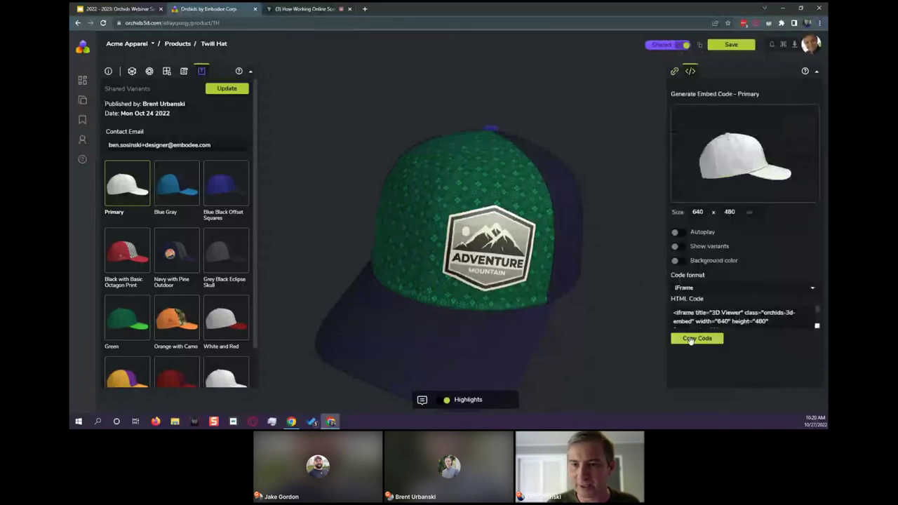
drag(673, 313, 760, 318)
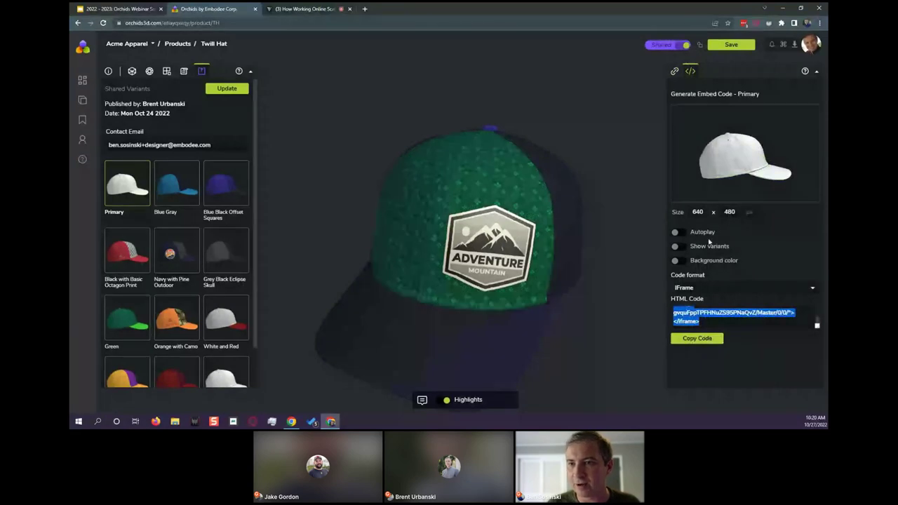
Try showing variants and a white background colour in the embed preview, and switch both options off again
click(678, 247)
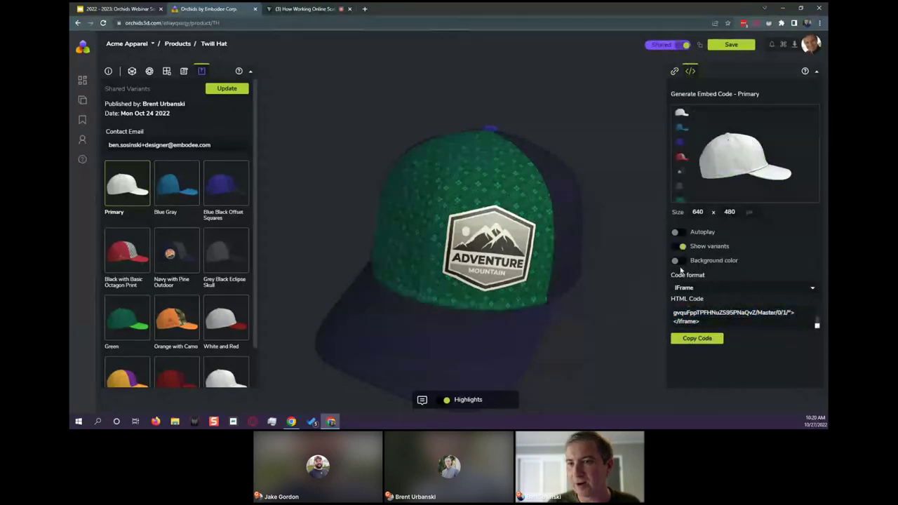
click(678, 262)
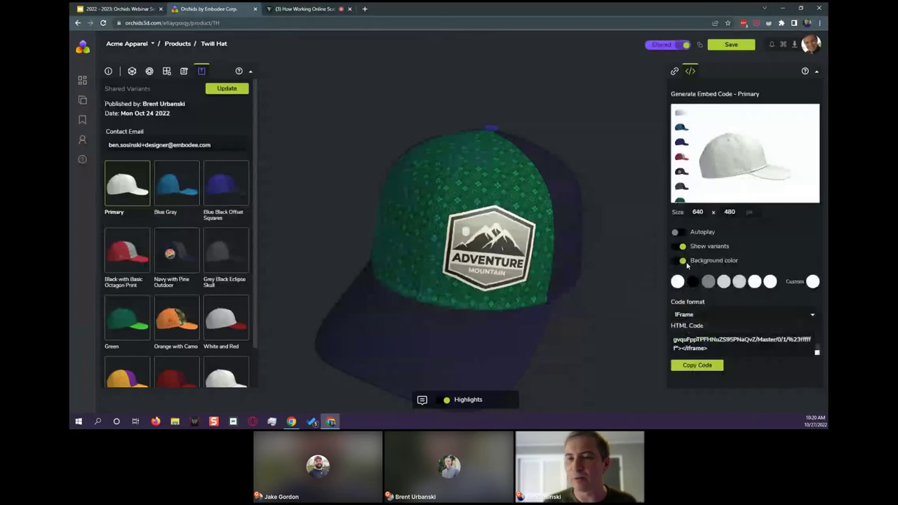
click(678, 261)
click(678, 246)
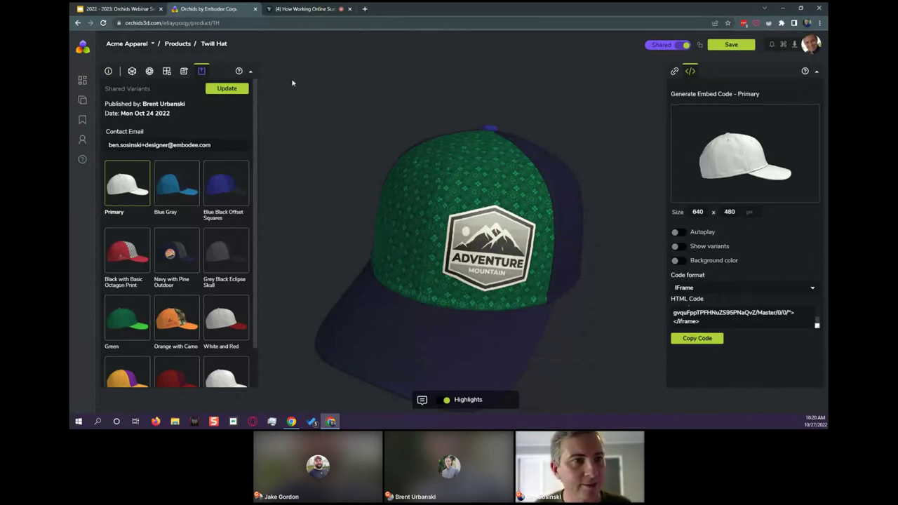
Return to the Twill Hat's details and add the comment "this hat is great" to its front panel
click(110, 72)
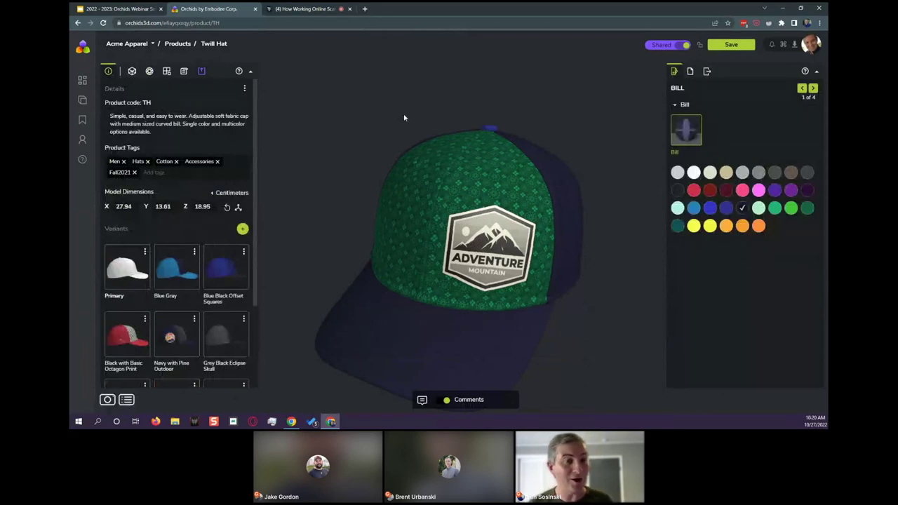
drag(435, 242, 582, 249)
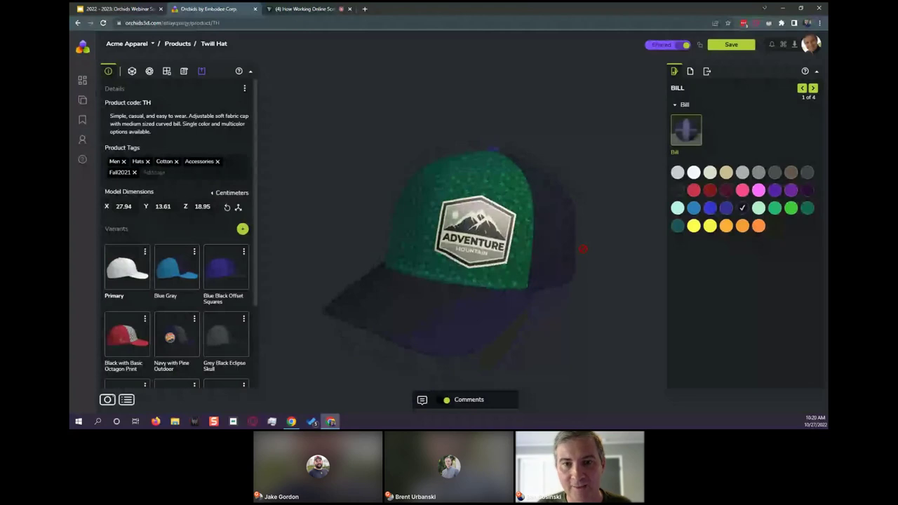
click(582, 248)
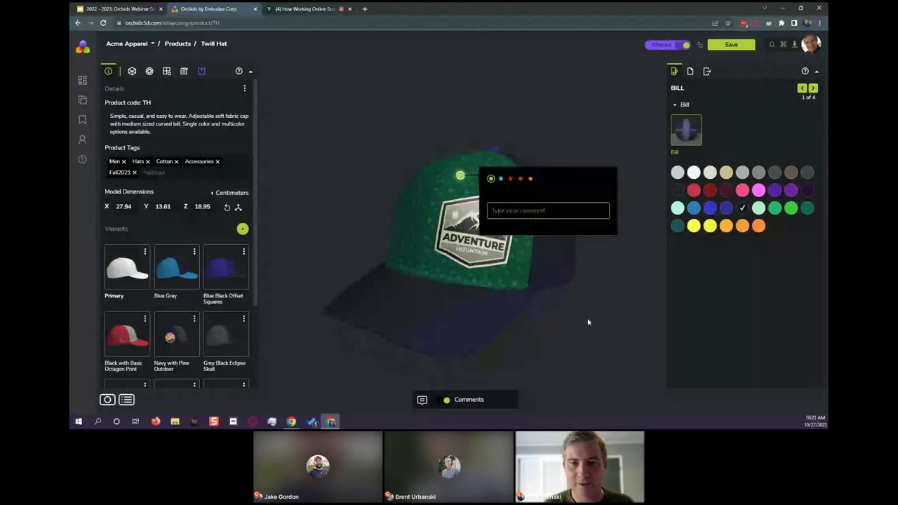
text(this h)
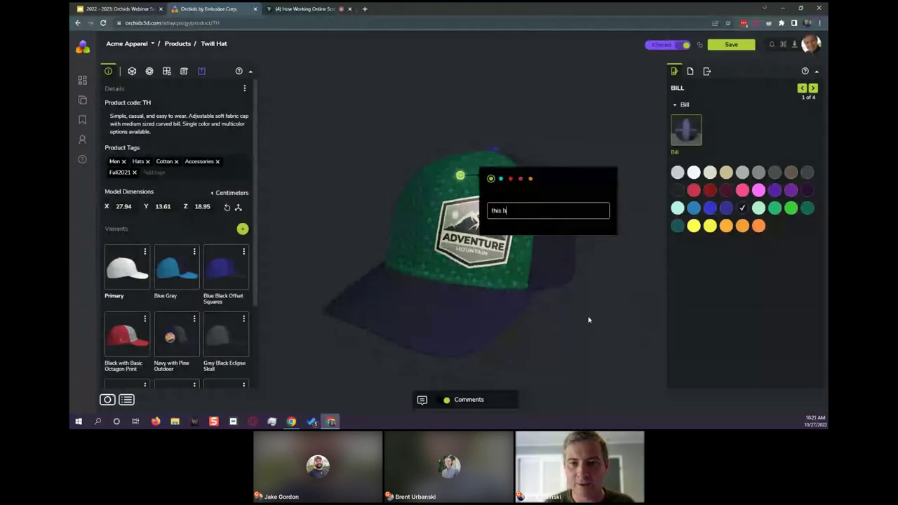
text(at is great)
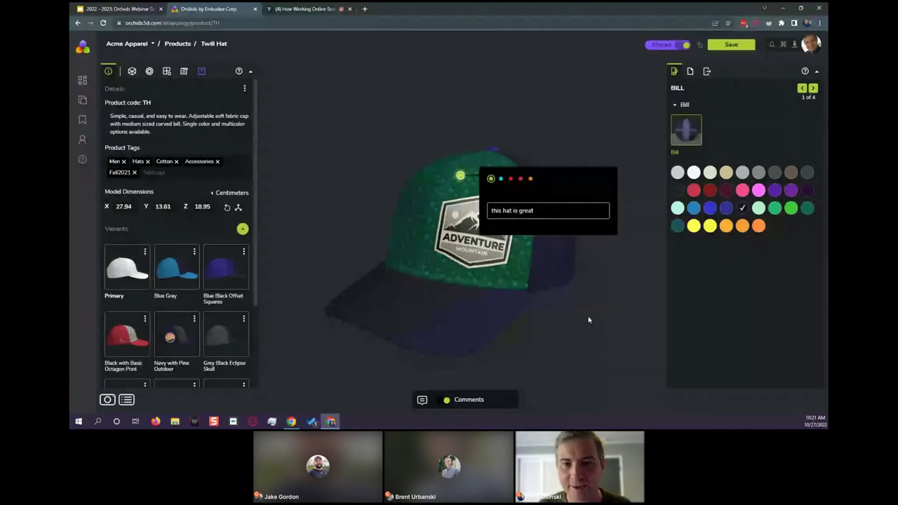
key(Return)
click(578, 276)
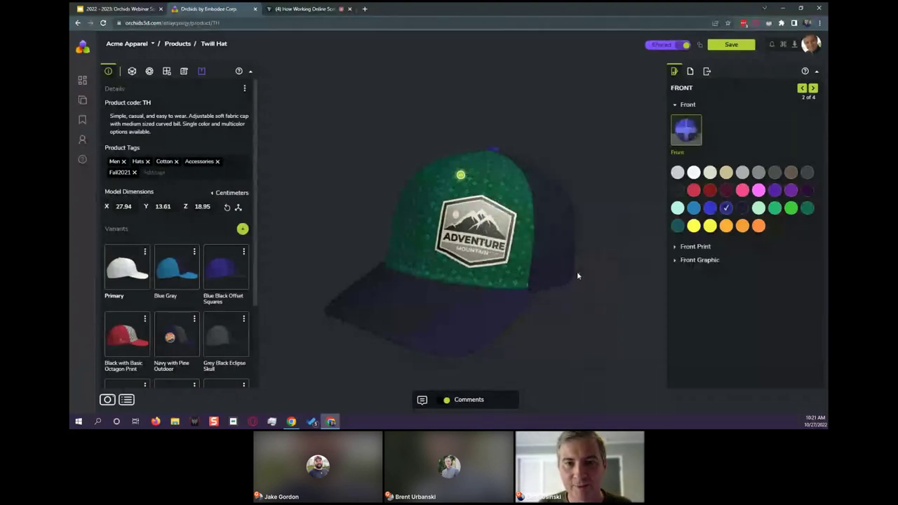
Reopen the comment on the hat's front panel to read its thread, and close it
drag(578, 276, 438, 167)
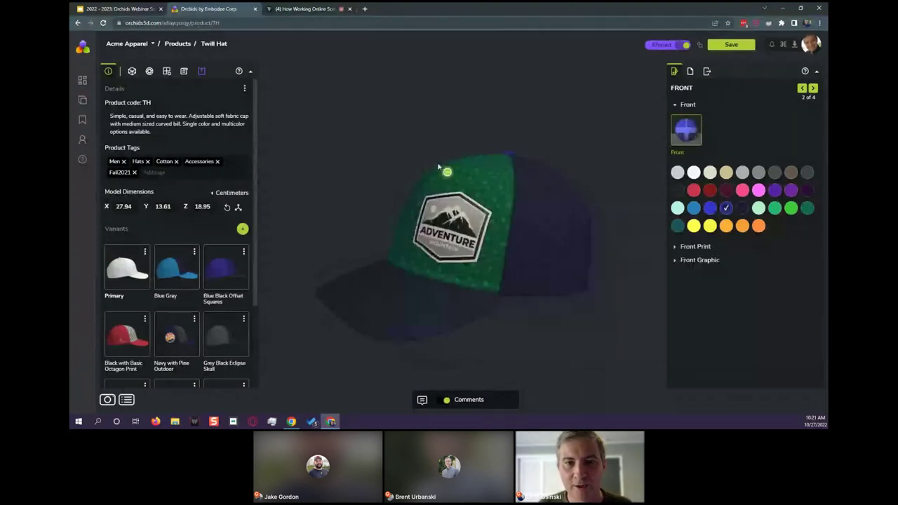
click(446, 171)
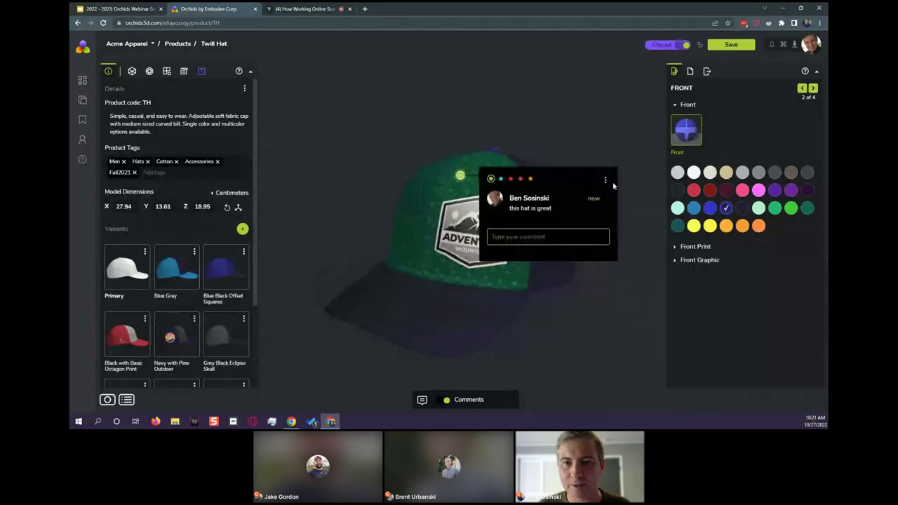
click(473, 353)
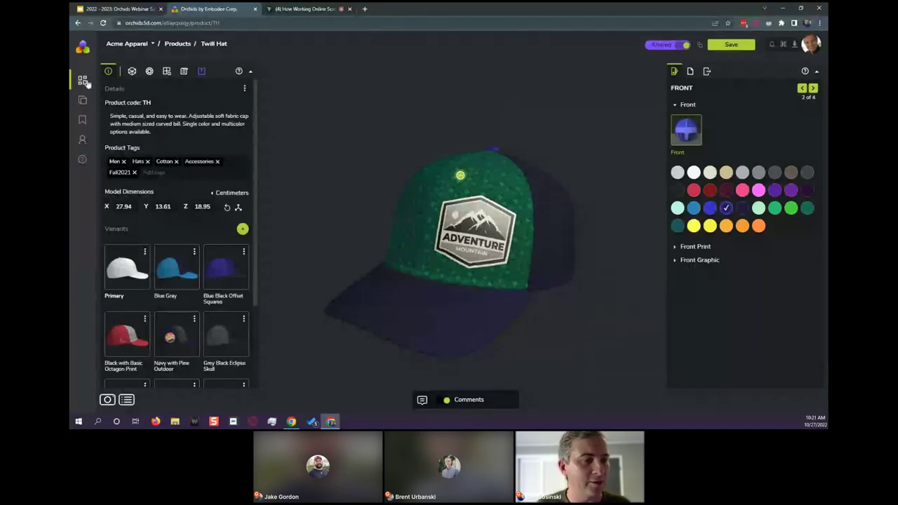
Leave the Twill Hat without saving its changes and go to the library's colors
click(81, 120)
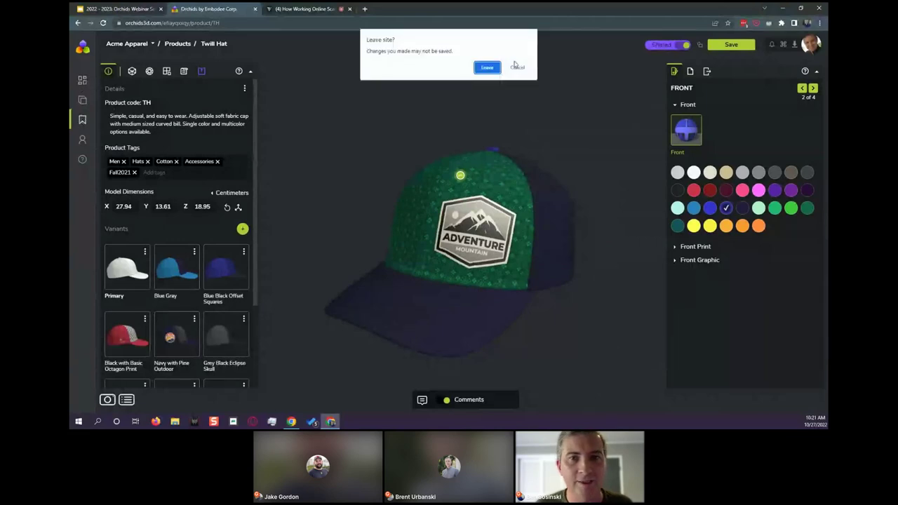
click(485, 67)
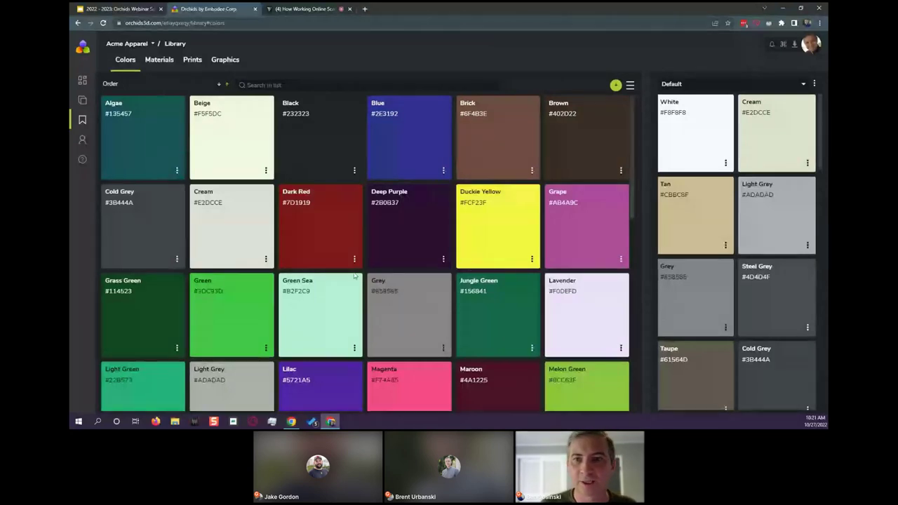
Try defining a new dark red color in the RGB, CMYK and float modes, cancel it, and check the ASE library import option
click(616, 85)
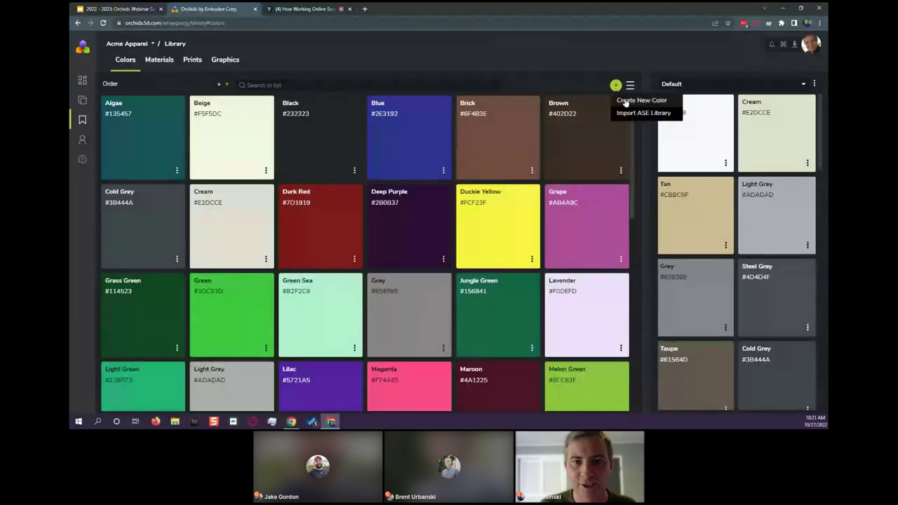
click(635, 96)
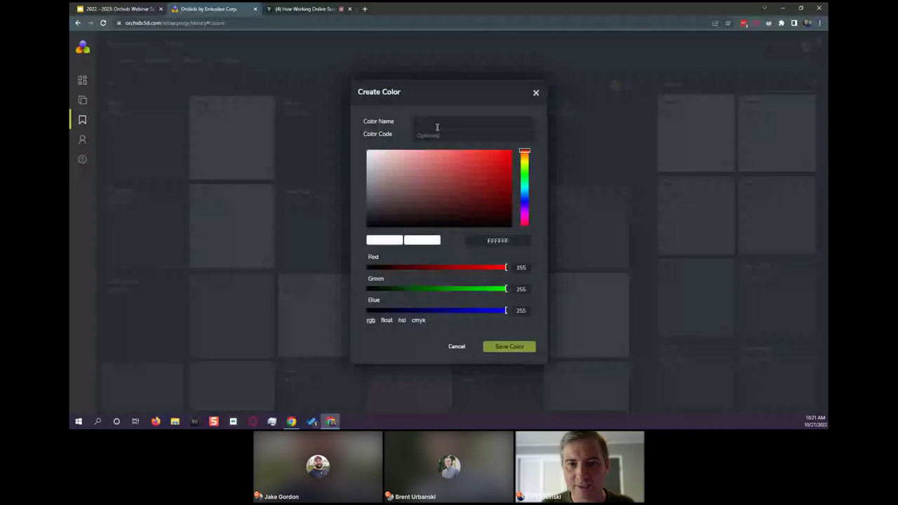
click(481, 201)
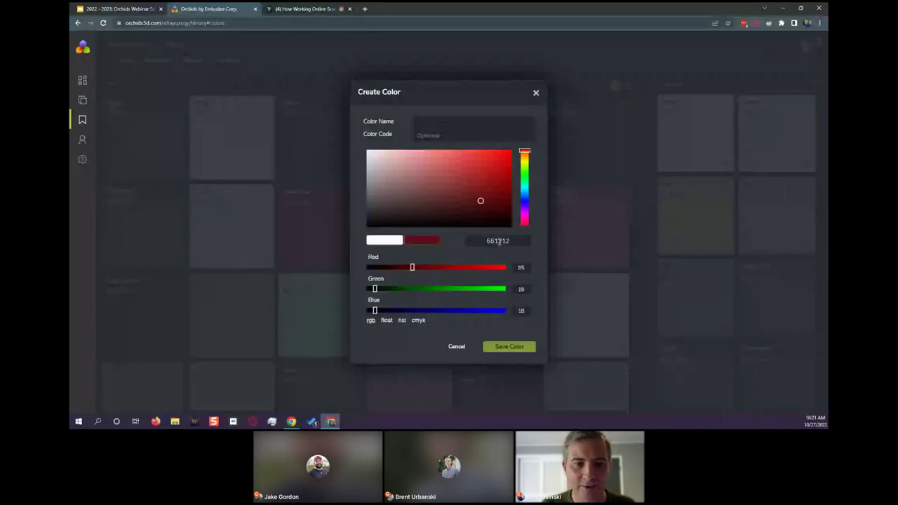
click(419, 320)
right_click(421, 321)
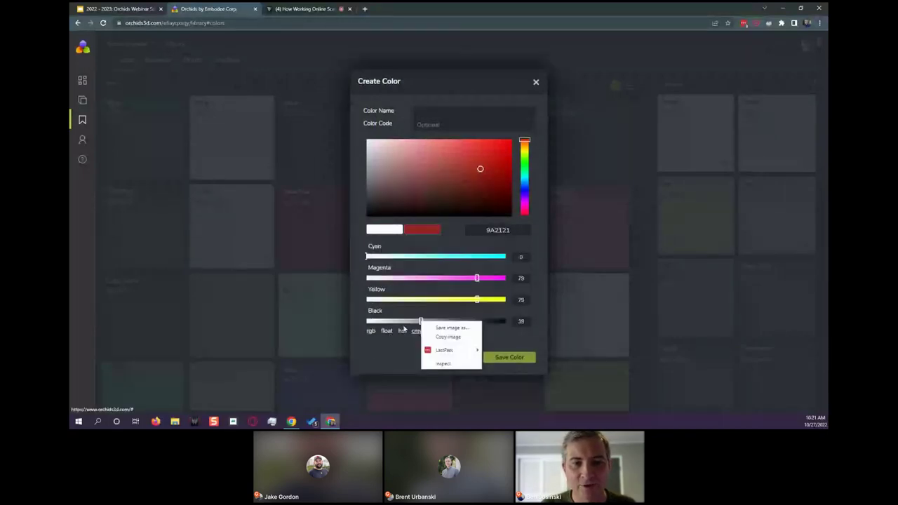
click(371, 331)
click(386, 320)
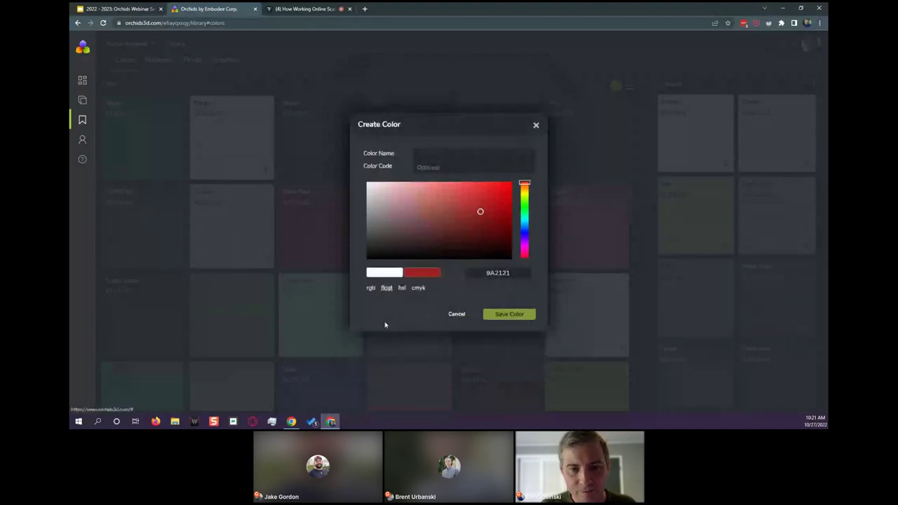
click(454, 314)
click(615, 85)
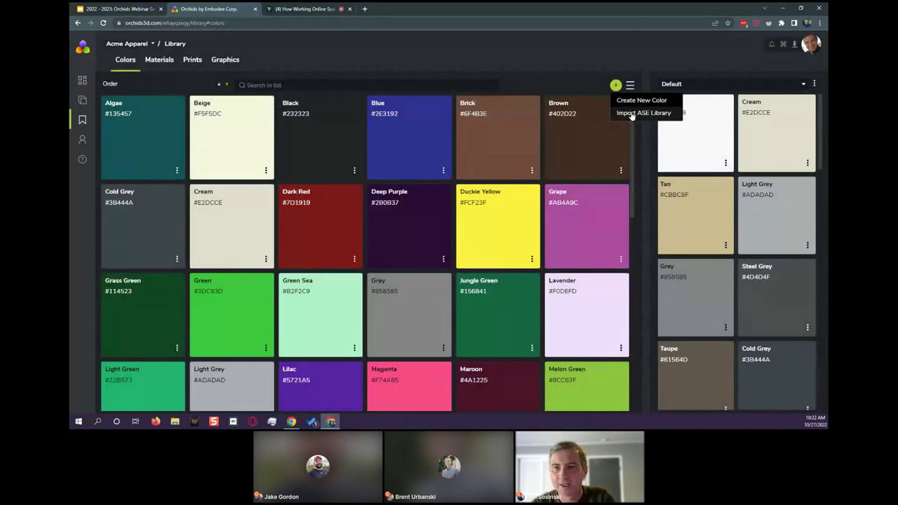
click(526, 62)
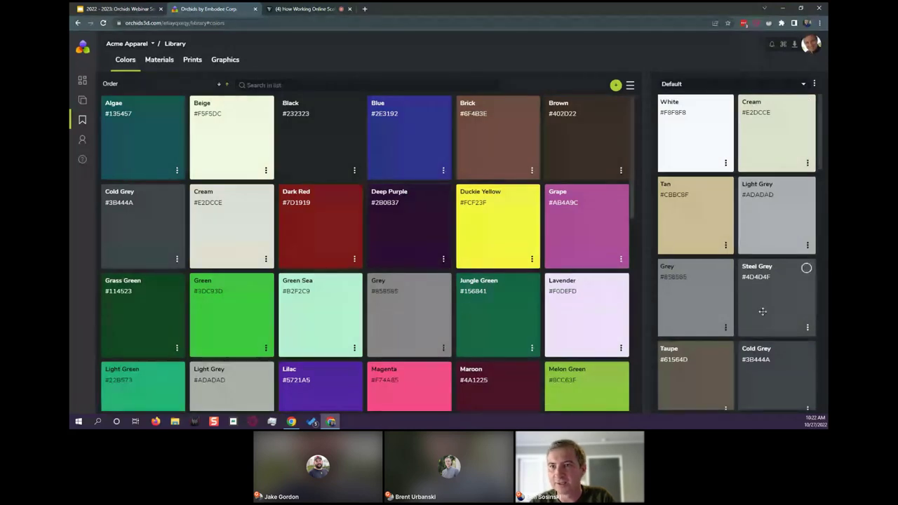
Browse the Neons, Dark and 2023 Spring Colors sets in the color library
click(751, 84)
click(671, 103)
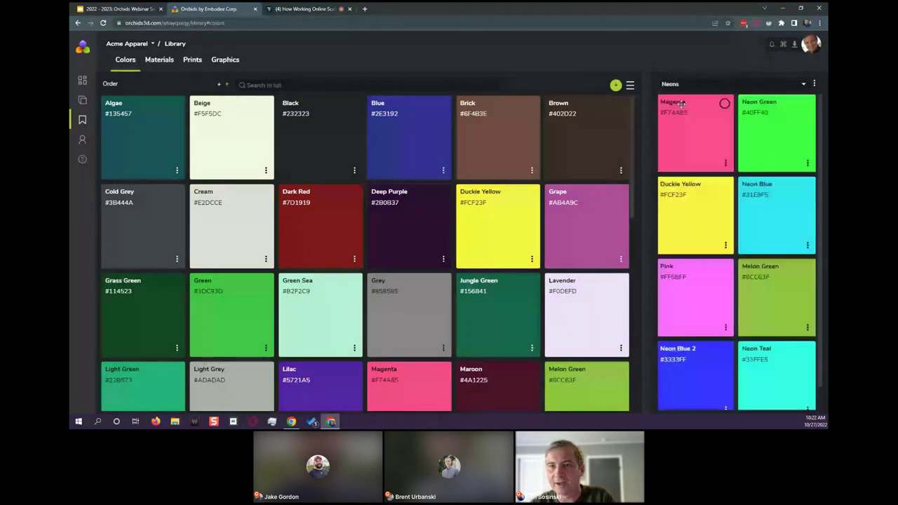
click(701, 83)
click(670, 119)
drag(711, 214, 767, 206)
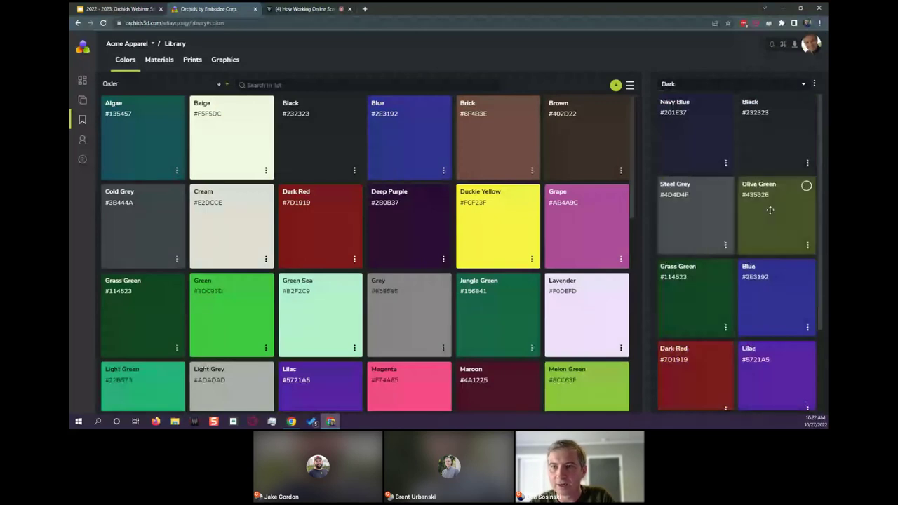
click(686, 87)
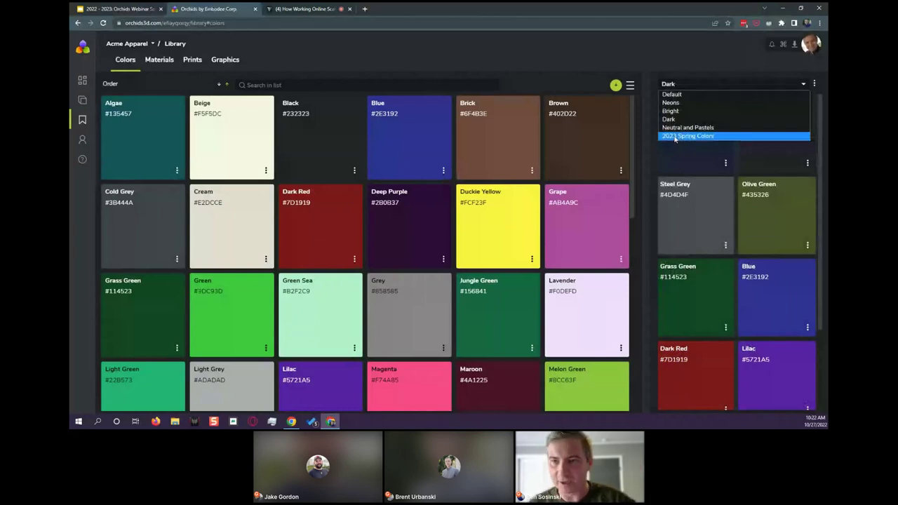
click(675, 137)
scroll(758, 289, down, 2)
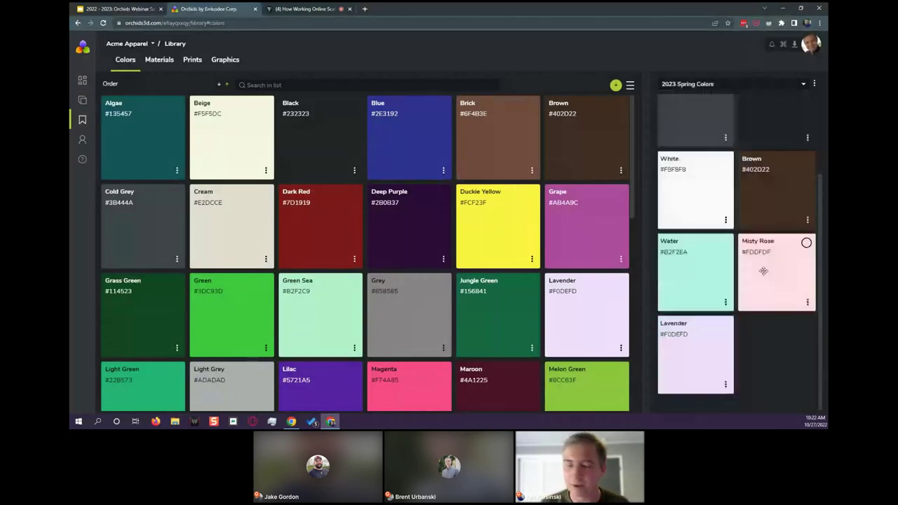
scroll(759, 284, up, 2)
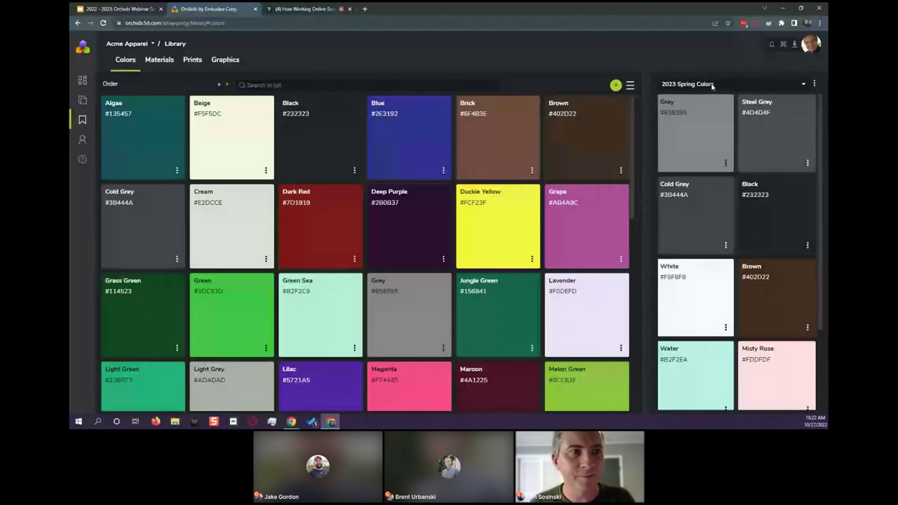
Examine the product line materials and the Orchids materials in the library, ending on the product line materials
click(160, 60)
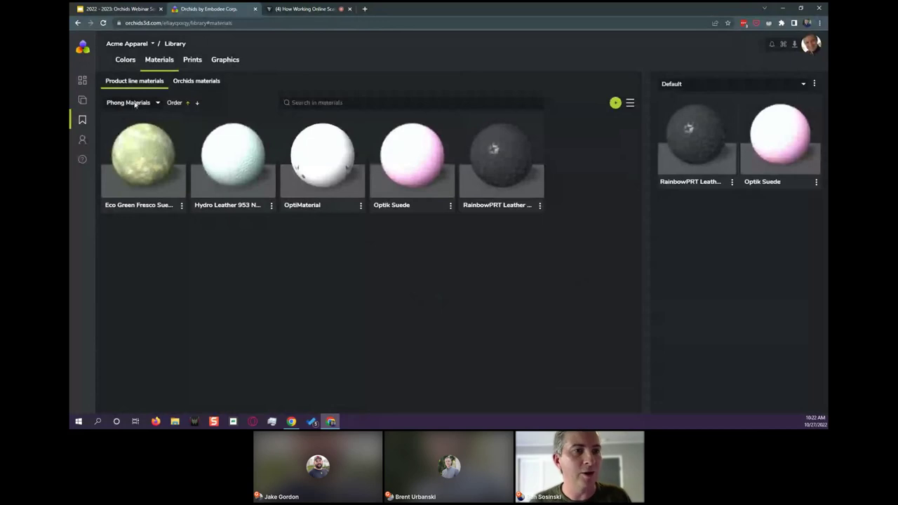
click(199, 82)
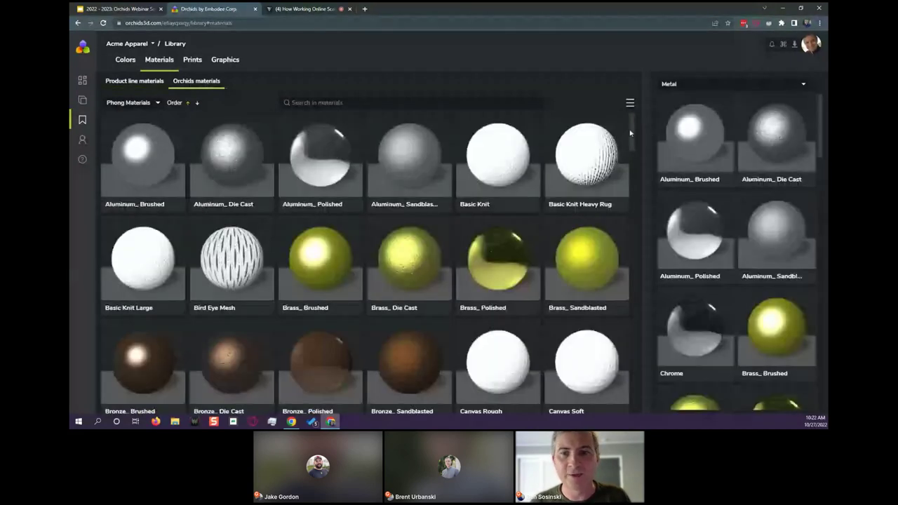
drag(630, 129, 653, 145)
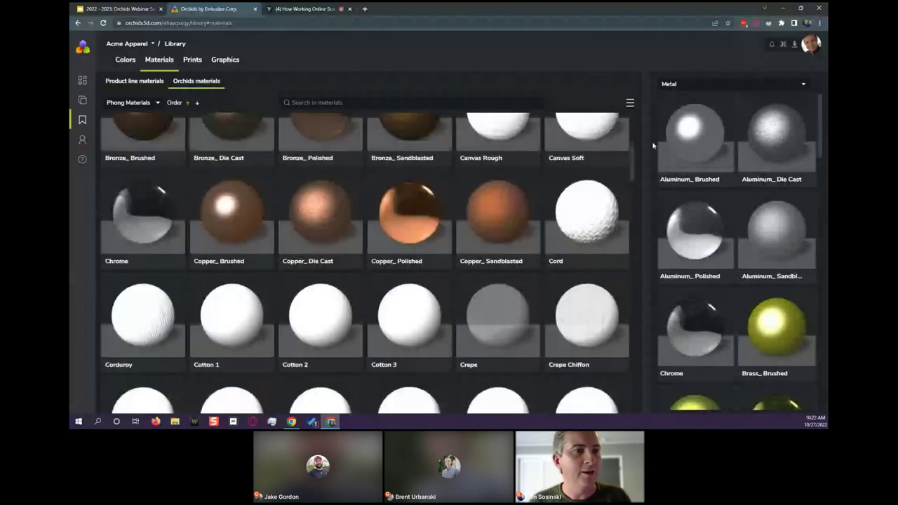
click(130, 81)
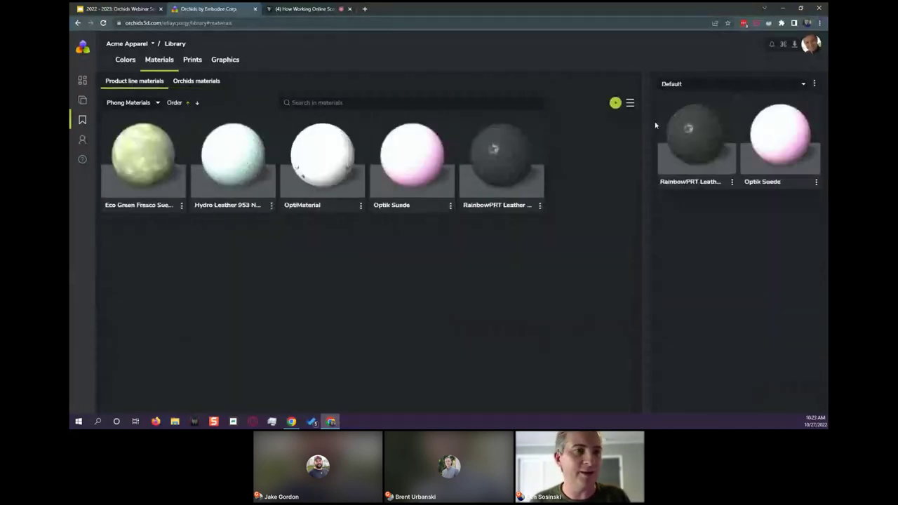
View the library's prints as a detailed list and return them to the thumbnail grid
click(193, 60)
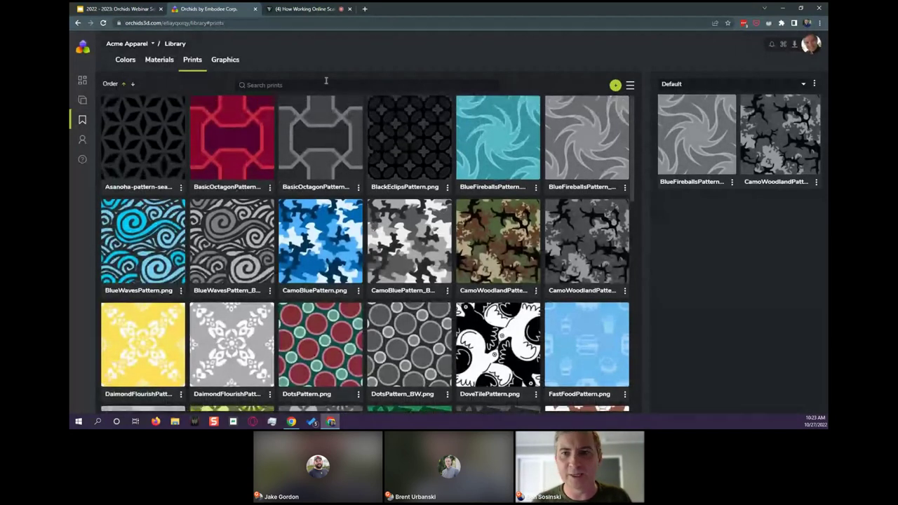
click(630, 86)
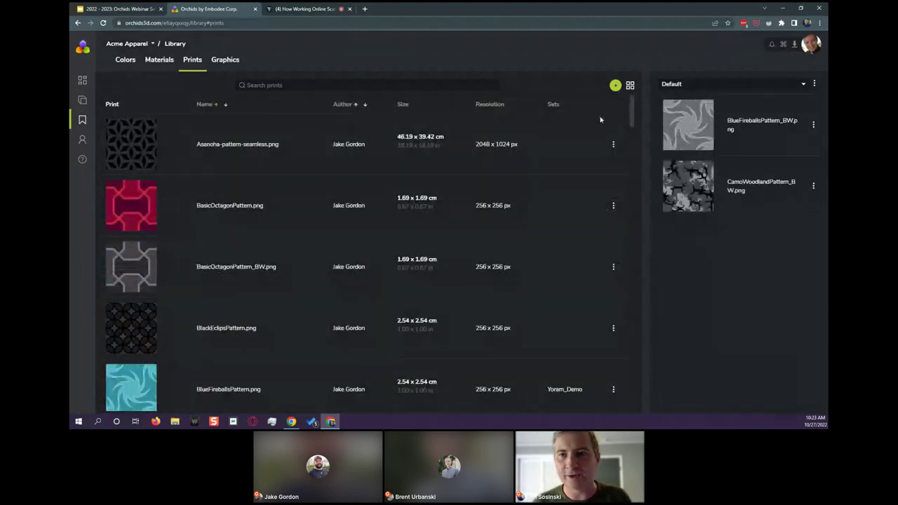
click(630, 86)
Look through the badges, logos and other artwork in the library's graphics collection
click(225, 59)
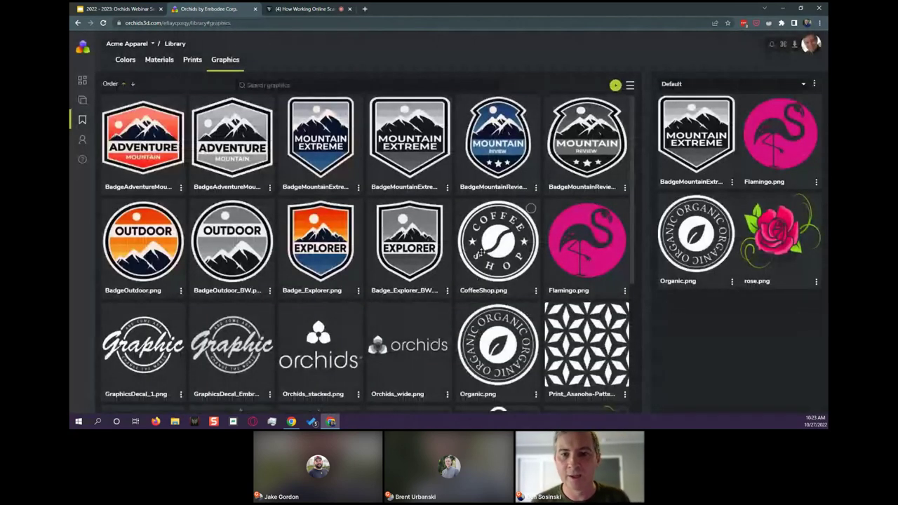
scroll(482, 253, down, 2)
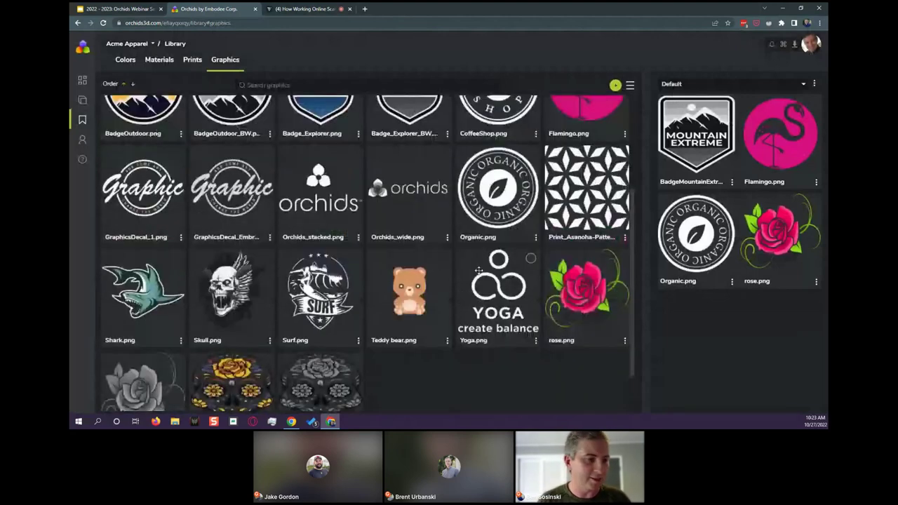
scroll(389, 186, up, 2)
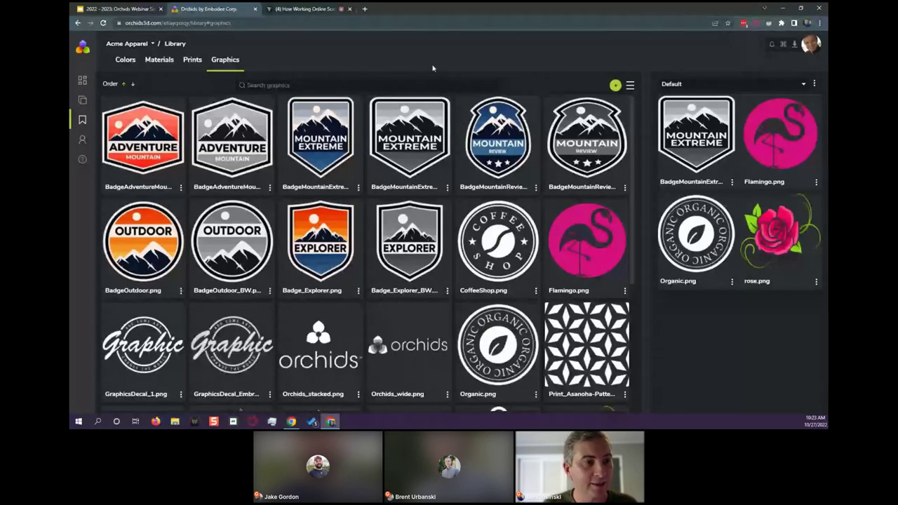
Open the Product A Workspace from the Acme Apparel spaces
mouse_move(82, 82)
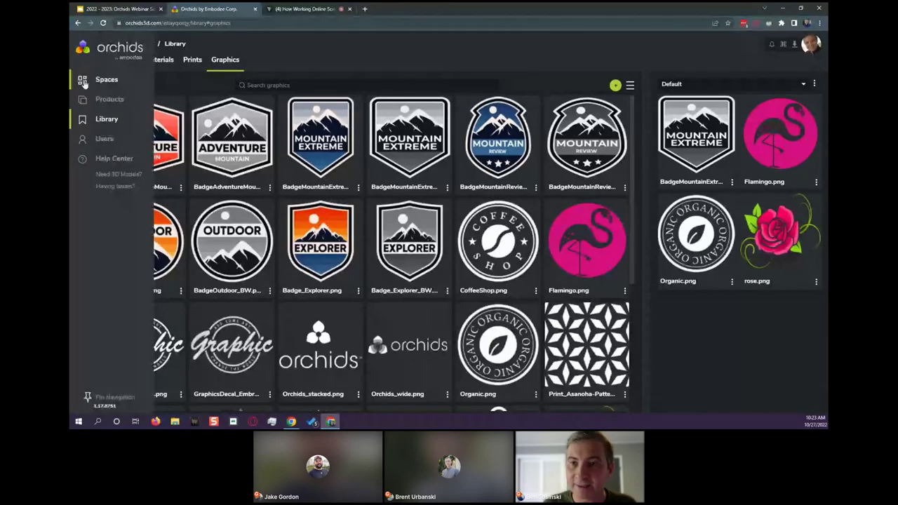
click(84, 81)
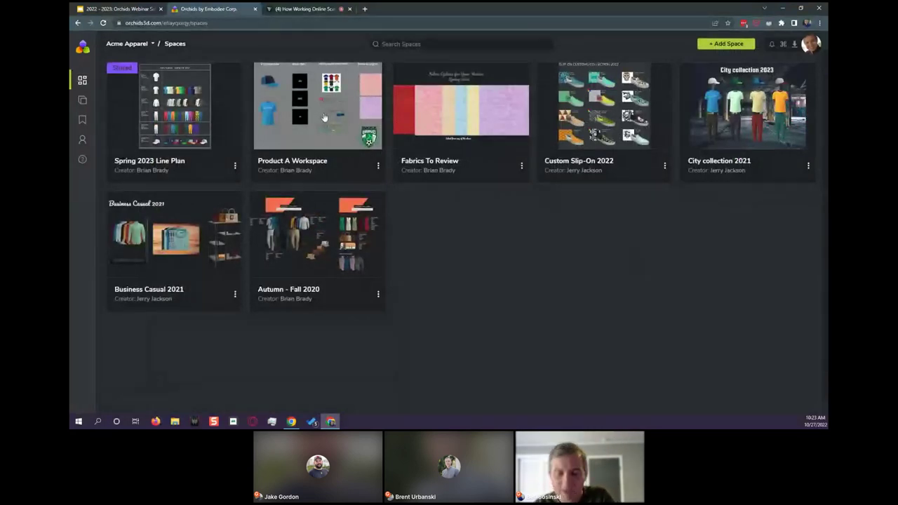
click(325, 116)
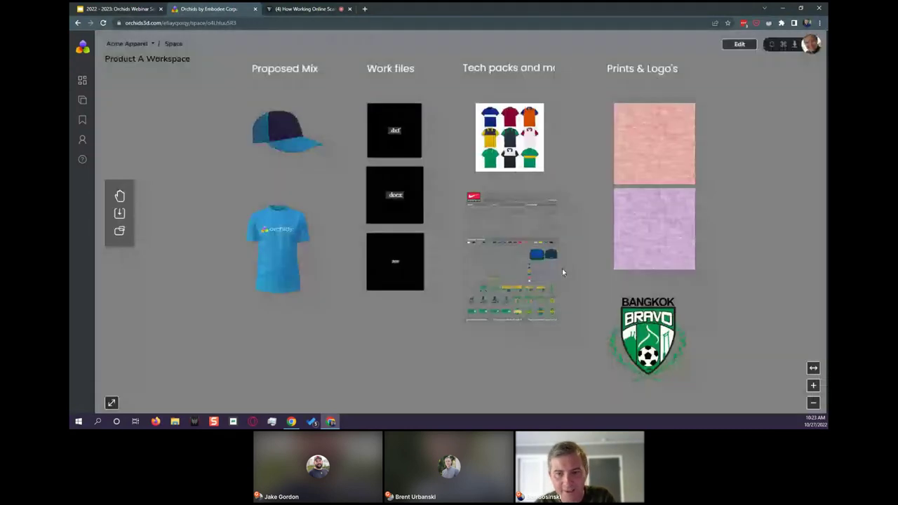
Switch the Product A Workspace board to editing and open the Proposed Mix cap's product page
scroll(423, 279, down, 3)
scroll(423, 279, up, 4)
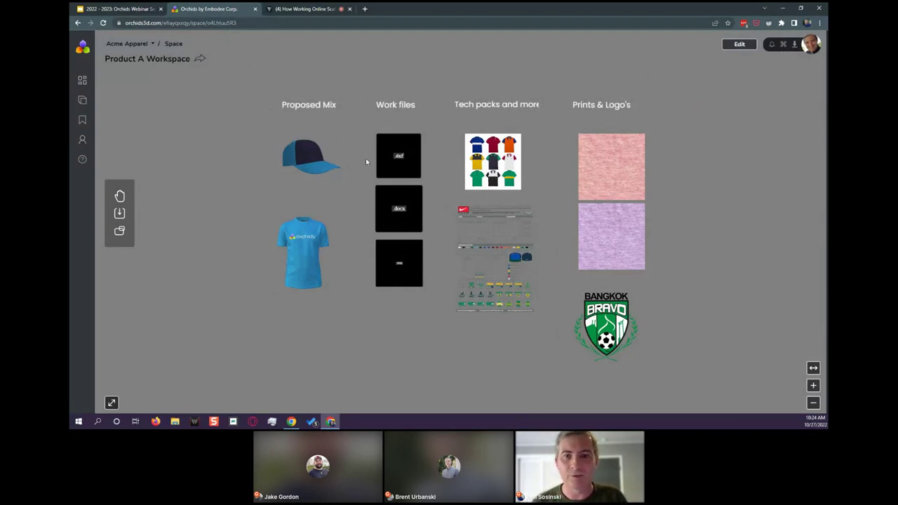
scroll(366, 158, up, 1)
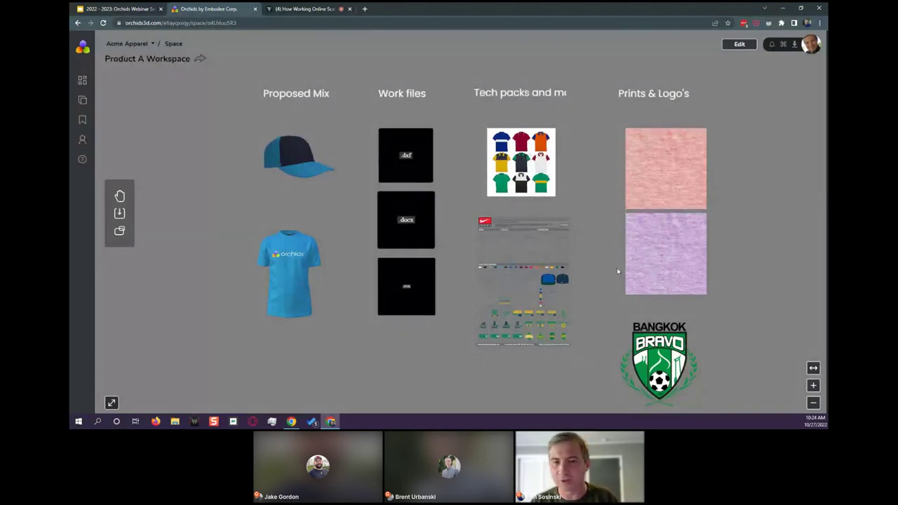
scroll(617, 268, down, 1)
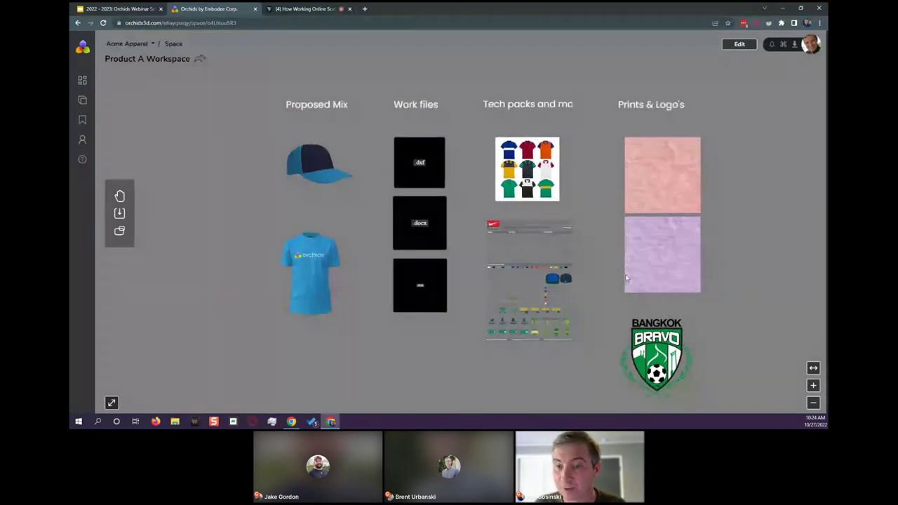
scroll(626, 278, down, 1)
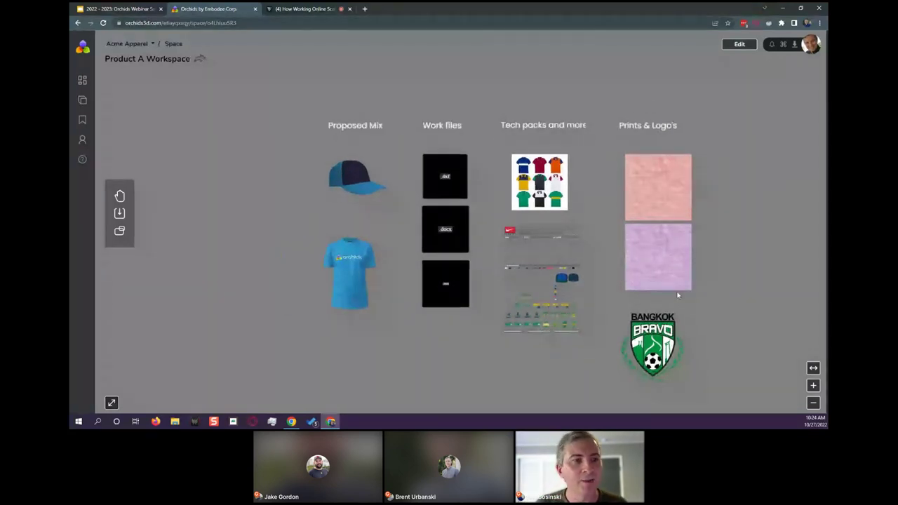
click(741, 44)
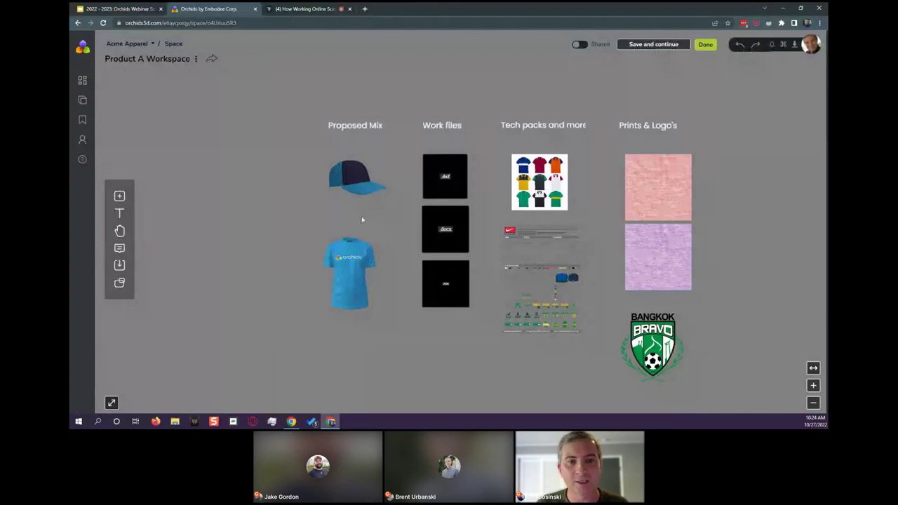
click(356, 180)
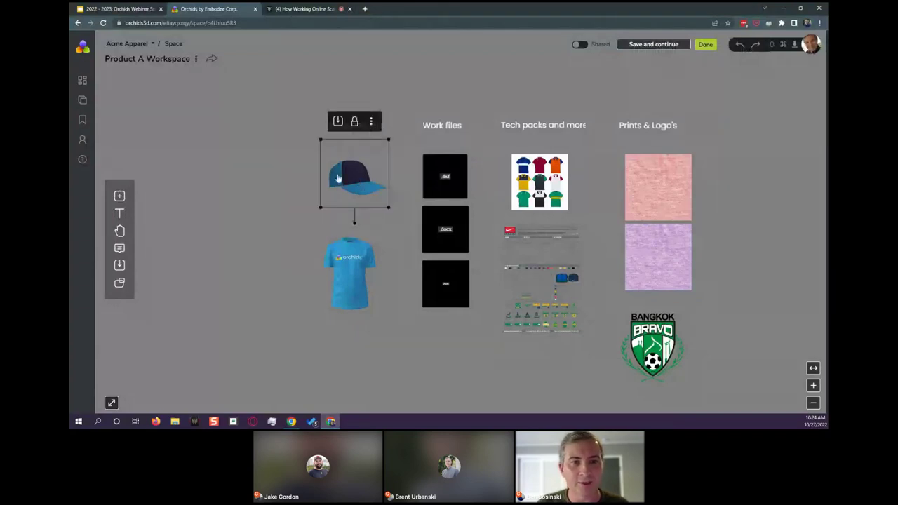
click(371, 121)
click(357, 159)
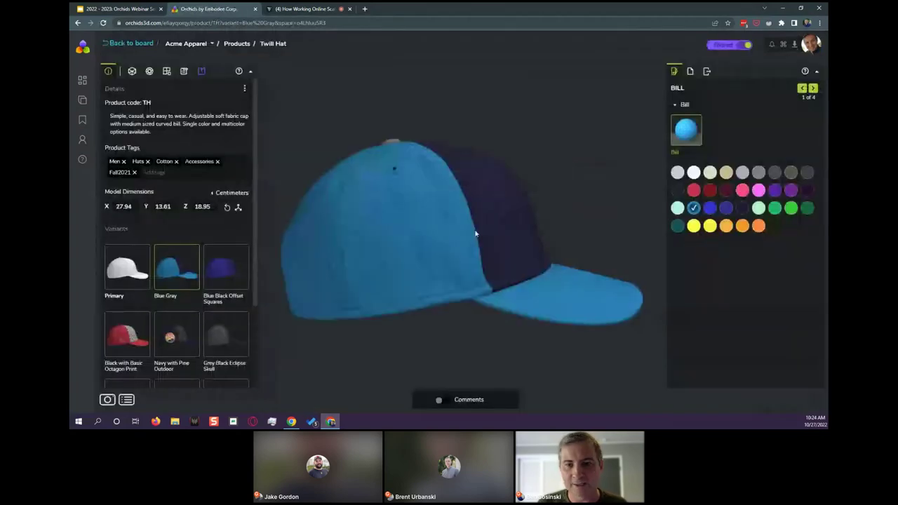
Recolour the cap's Front panel dark maroon and save the change to the Blue Gray variant
drag(493, 238, 476, 217)
click(475, 217)
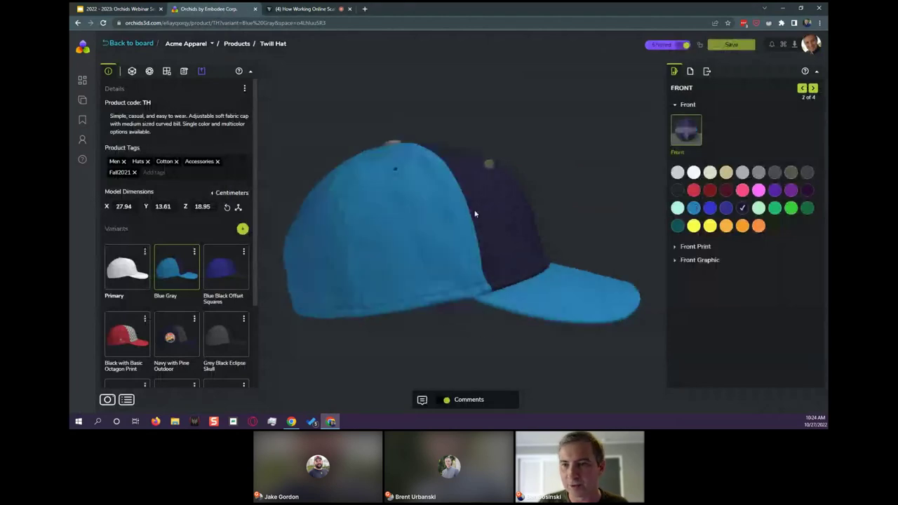
click(710, 190)
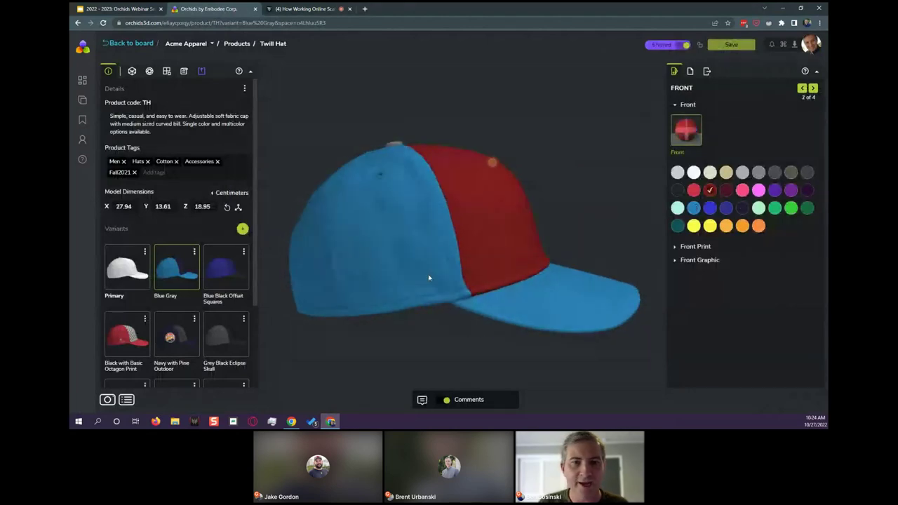
click(726, 189)
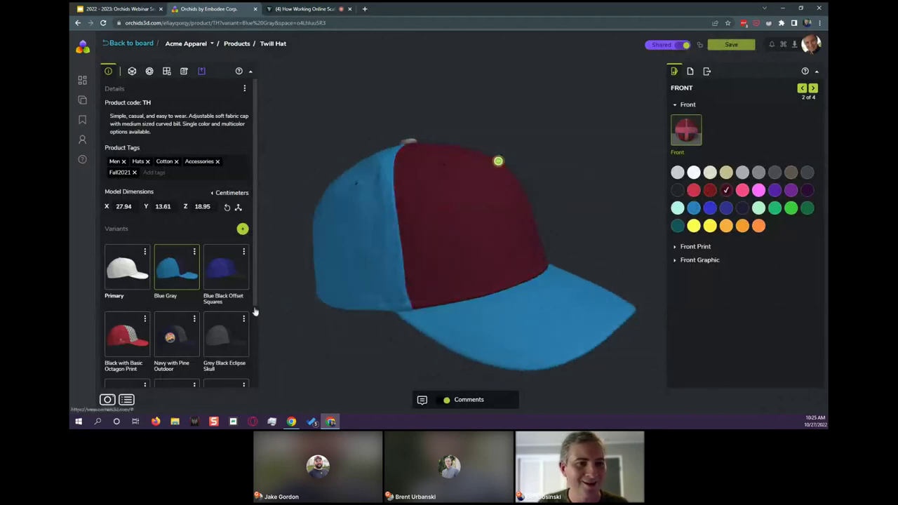
click(195, 251)
click(183, 254)
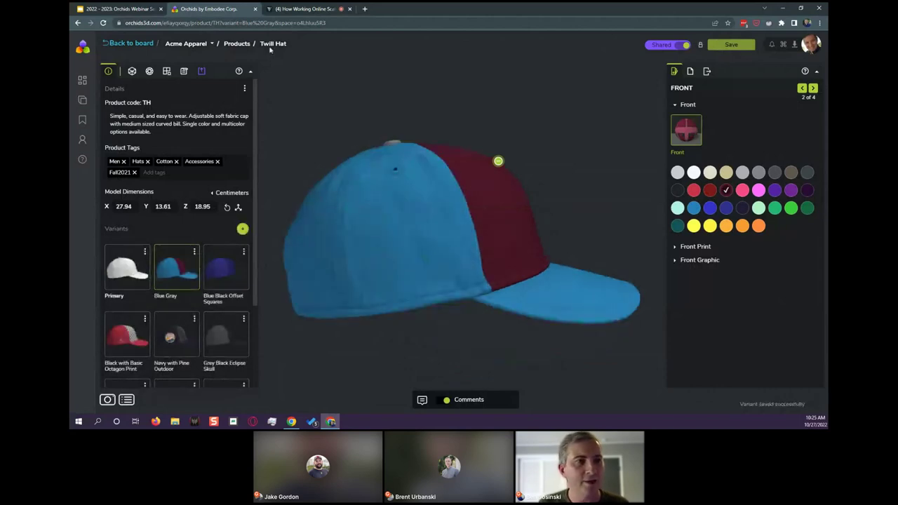
Return to the workspace board, look at its background colour choices and turn on sharing for the space
click(138, 43)
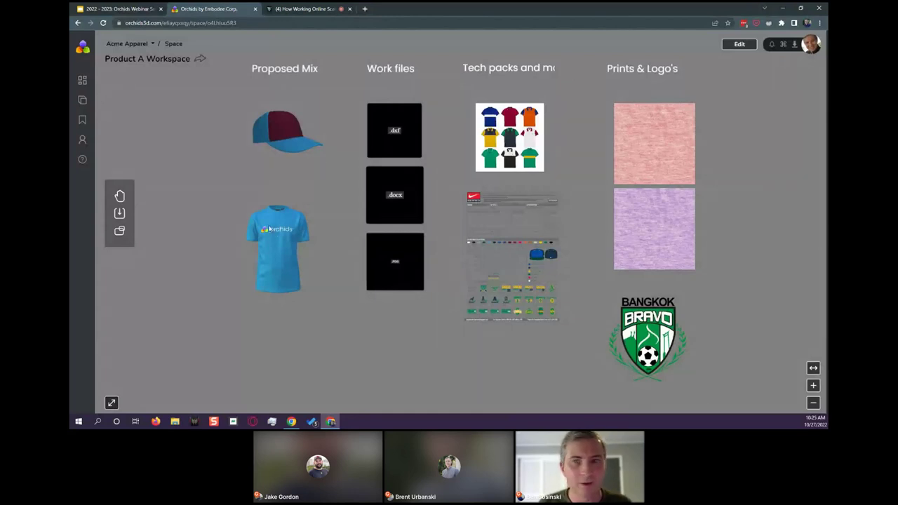
click(739, 44)
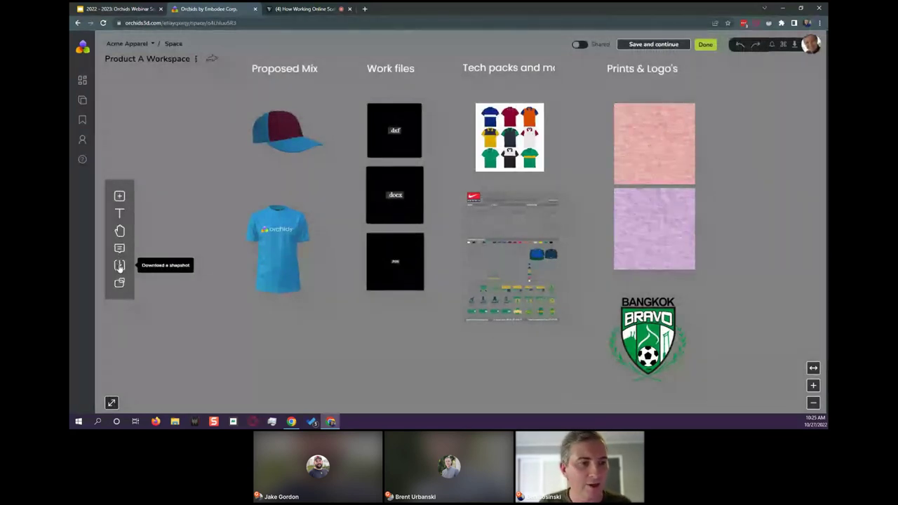
click(119, 283)
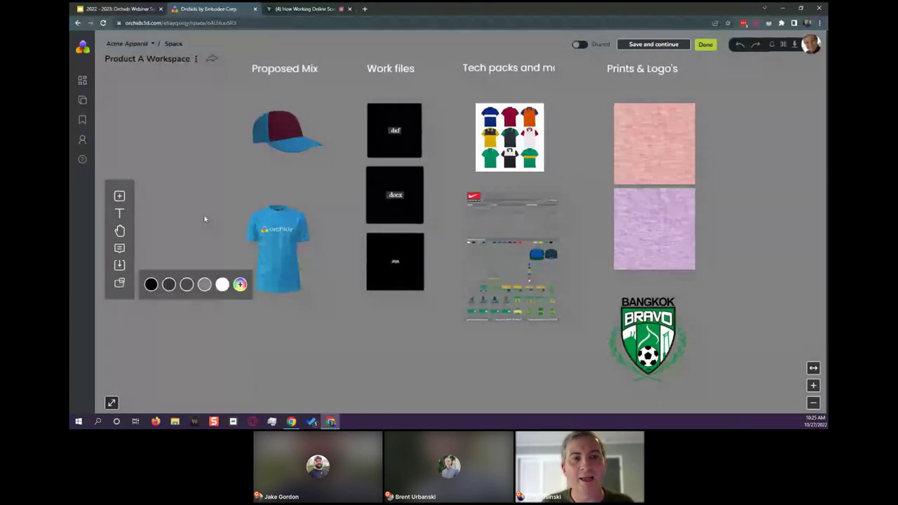
click(204, 194)
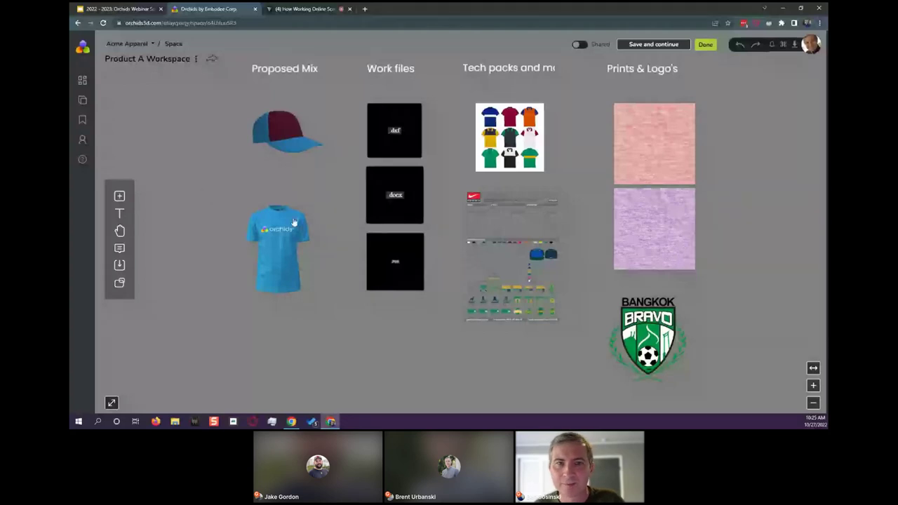
click(581, 44)
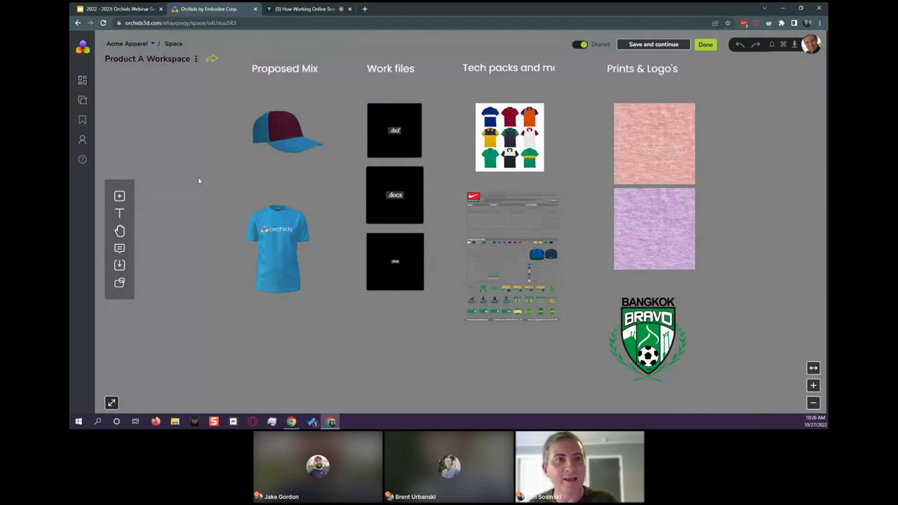
Open the Spring 2023 Line Plan from the spaces and examine its product rows and colour variants
click(82, 80)
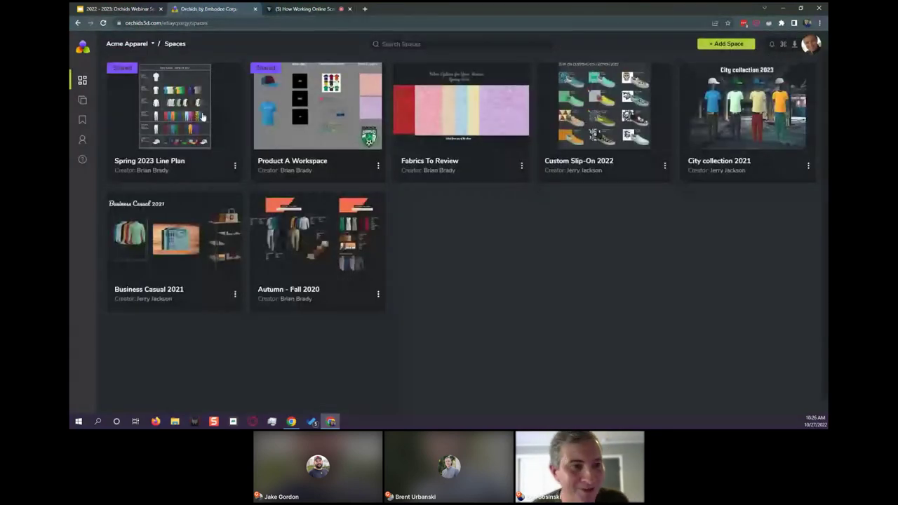
click(165, 112)
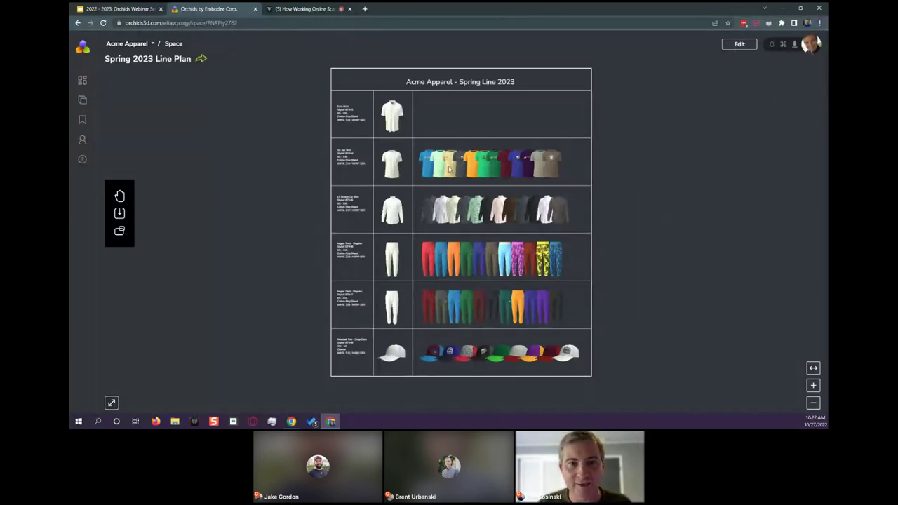
scroll(450, 169, up, 1)
scroll(449, 169, up, 1)
scroll(677, 110, up, 1)
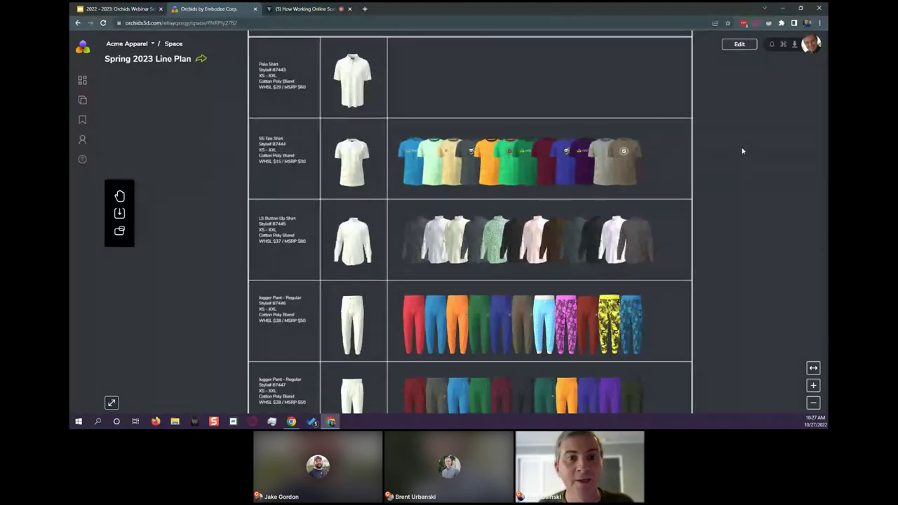
scroll(771, 152, down, 2)
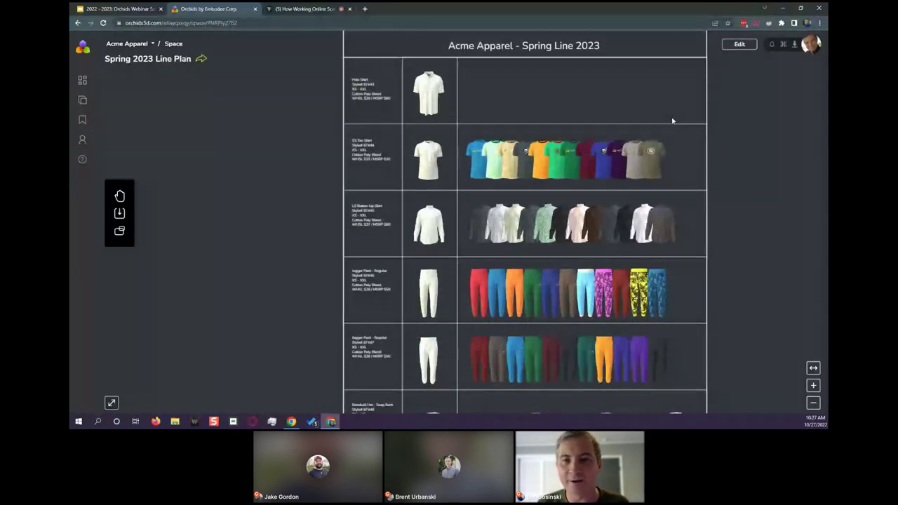
scroll(631, 118, down, 1)
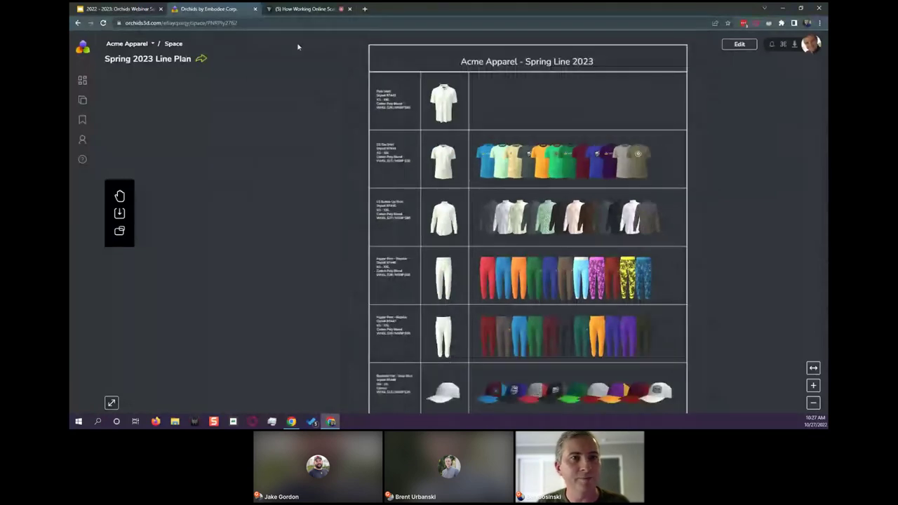
Switch to the Livestorm webinar page and open its sharing options
click(318, 10)
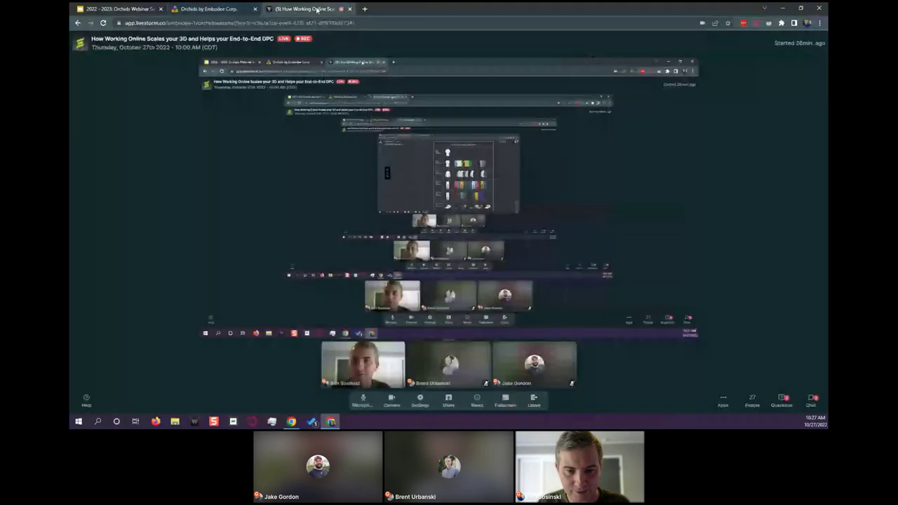
click(449, 401)
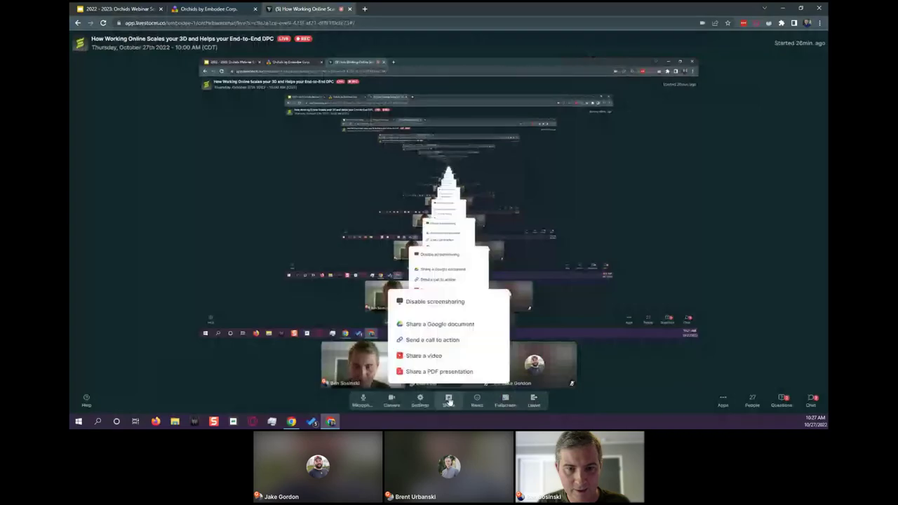
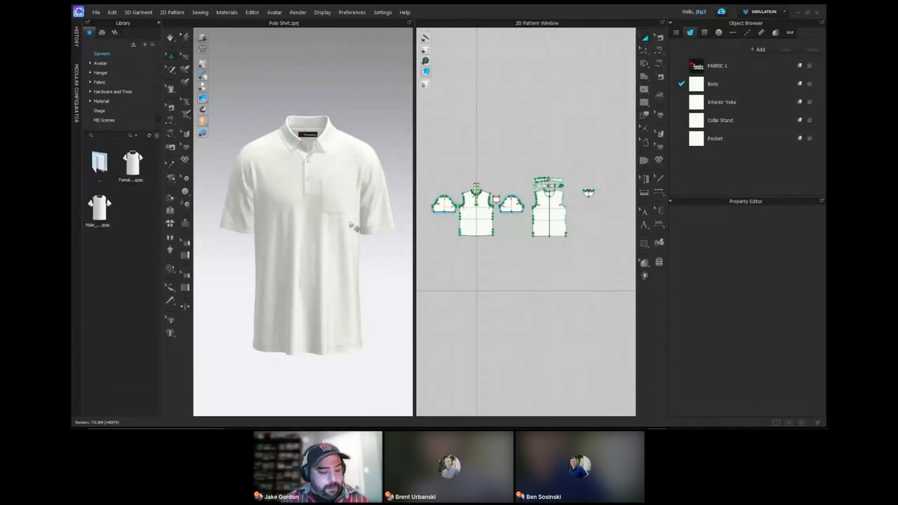
In CLO, examine the properties of the polo shirt's Body fabric and its 1/8" SN-TS topstitch
click(713, 84)
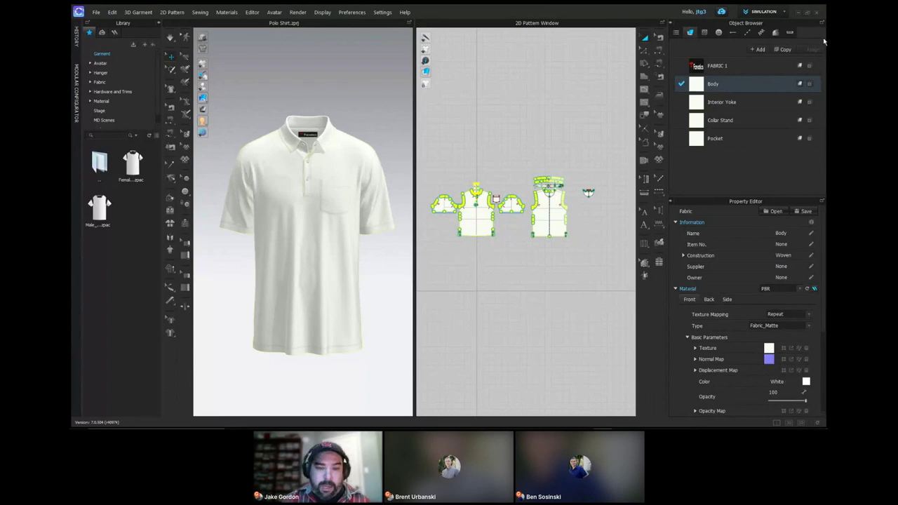
click(749, 33)
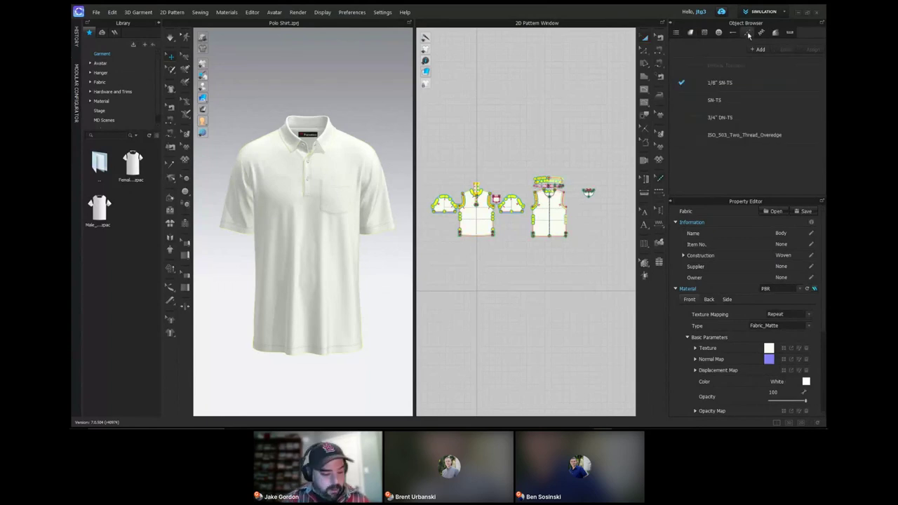
click(718, 83)
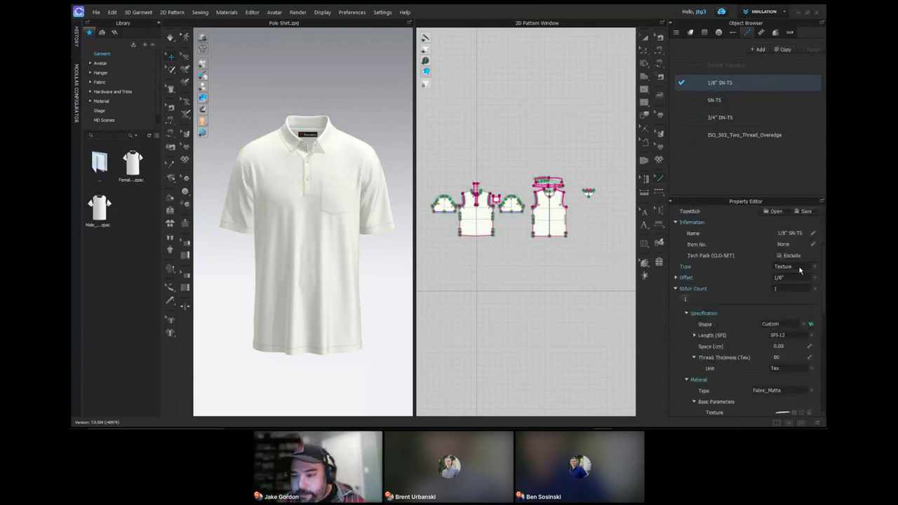
scroll(804, 270, down, 3)
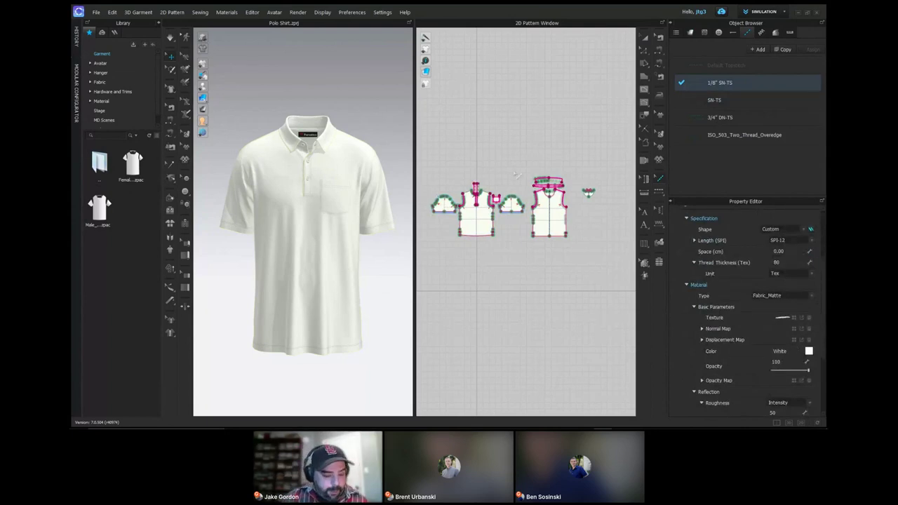
Export all selected polo patterns to an OBJ file named Polo Design, as thick multiple objects with texture files in a ZIP
click(644, 38)
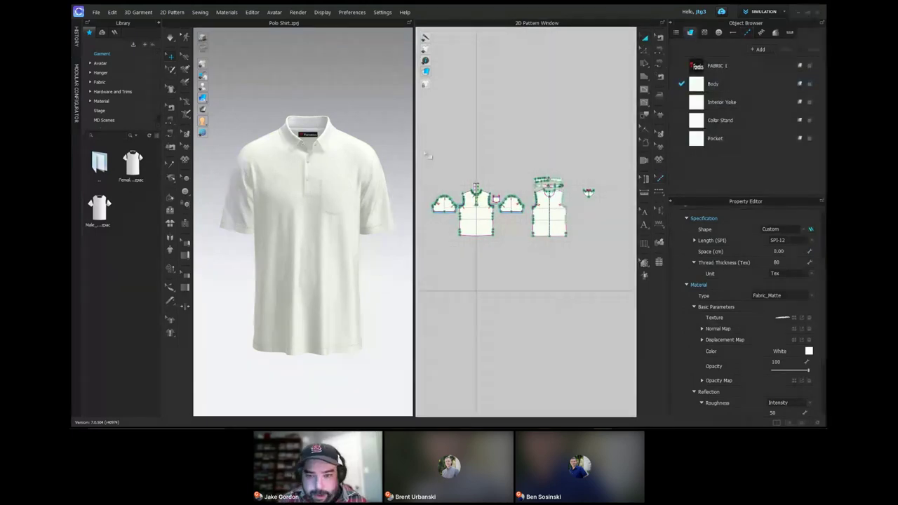
drag(425, 147, 620, 264)
click(95, 11)
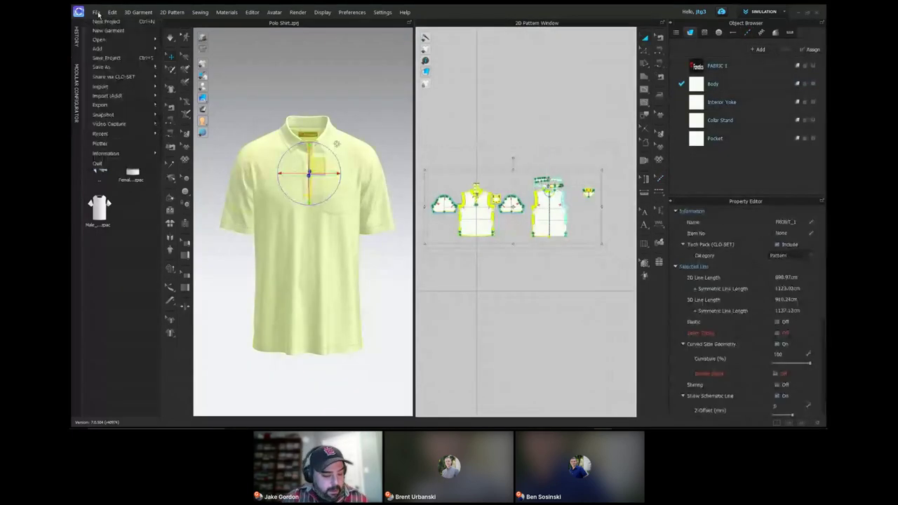
mouse_move(99, 105)
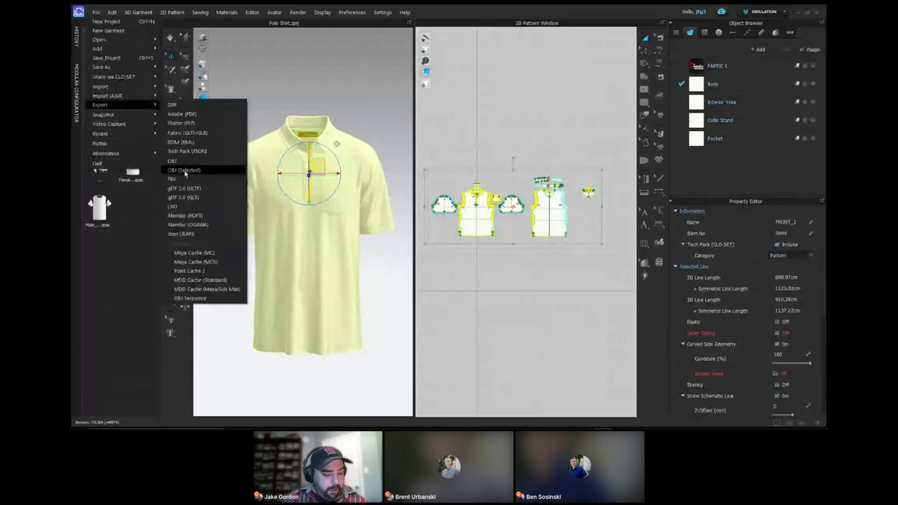
click(184, 170)
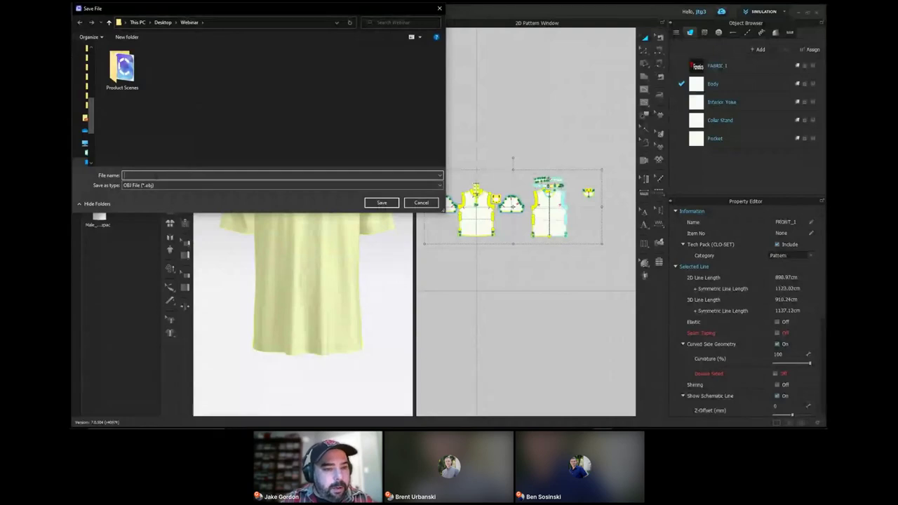
text(Polo Design)
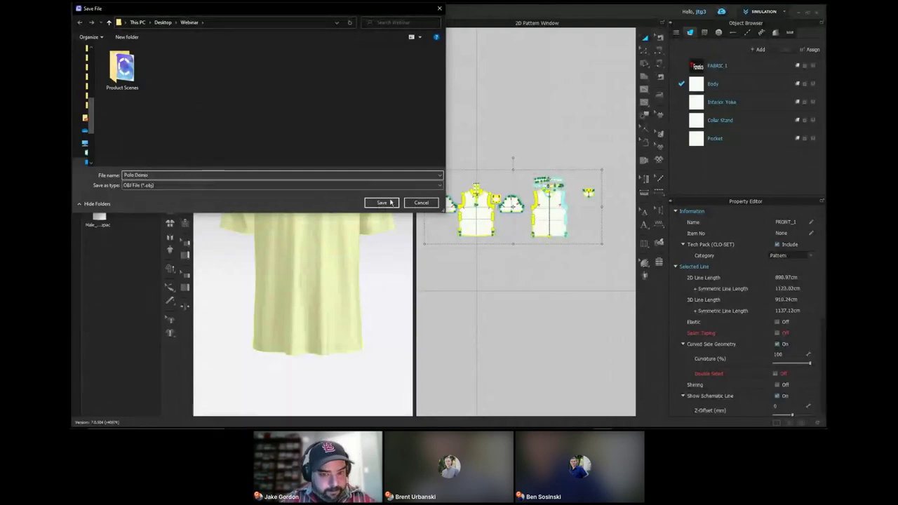
click(389, 204)
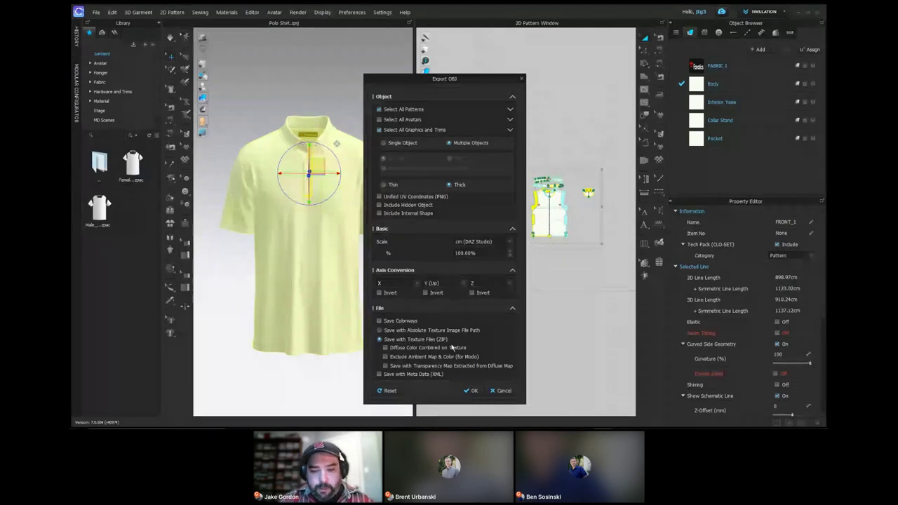
click(474, 390)
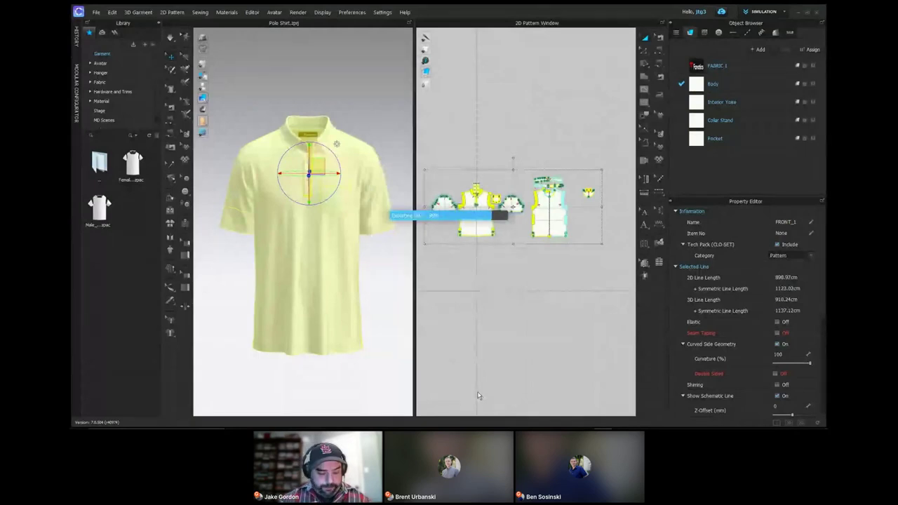
Switch to Orchids 3D and add a single product named Polo Demo with product code PD
click(798, 15)
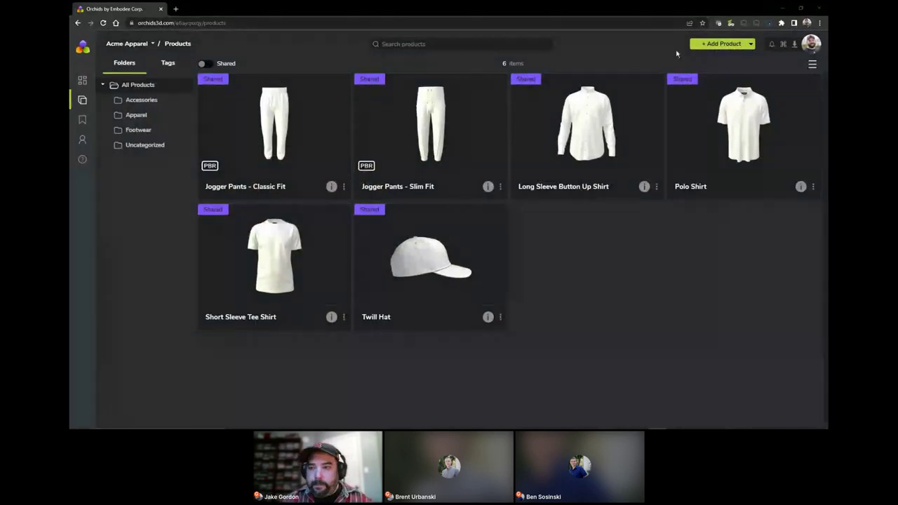
click(751, 44)
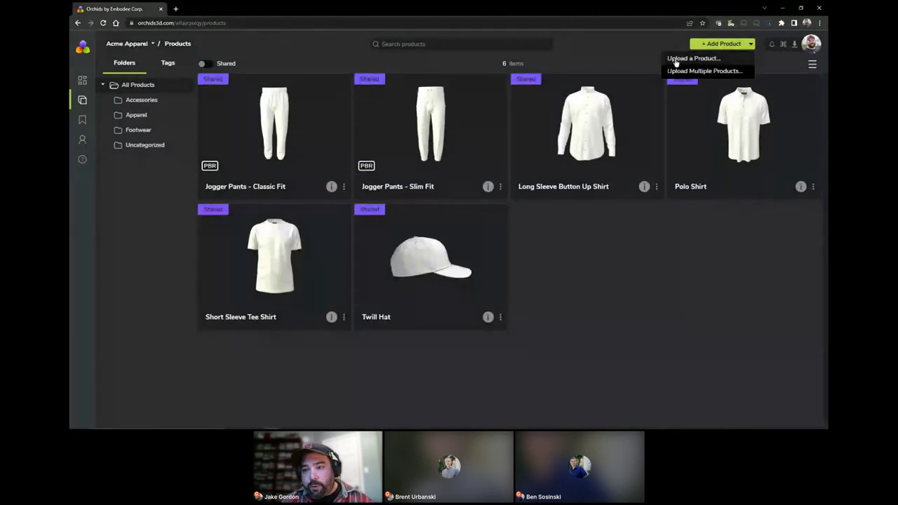
click(691, 58)
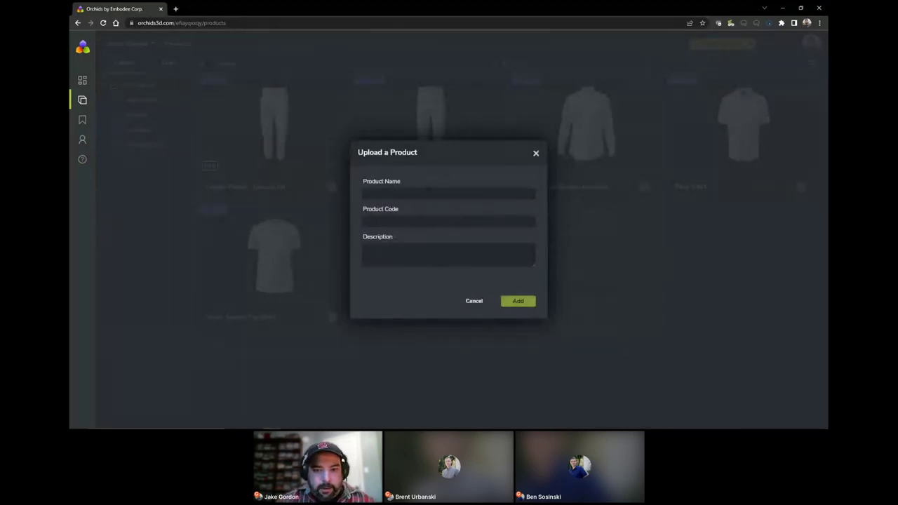
text(P)
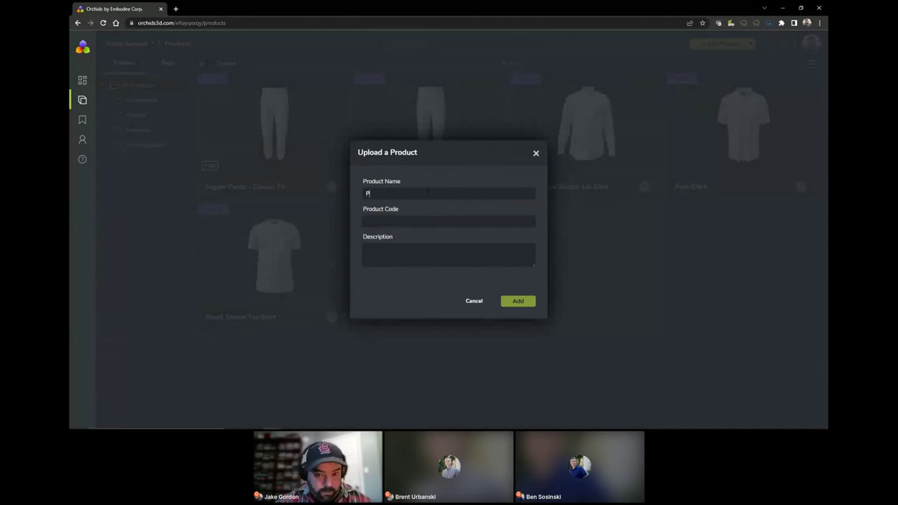
text(olo Demo)
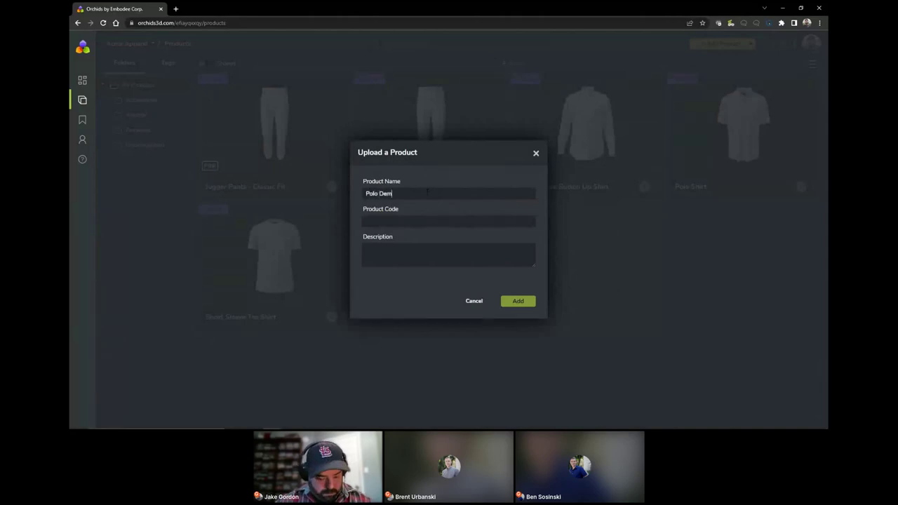
click(407, 222)
text(P)
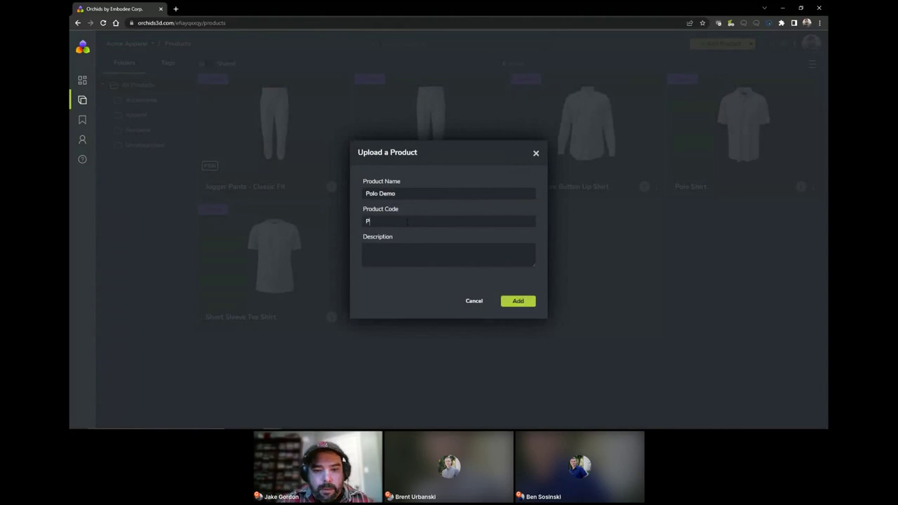
text(D)
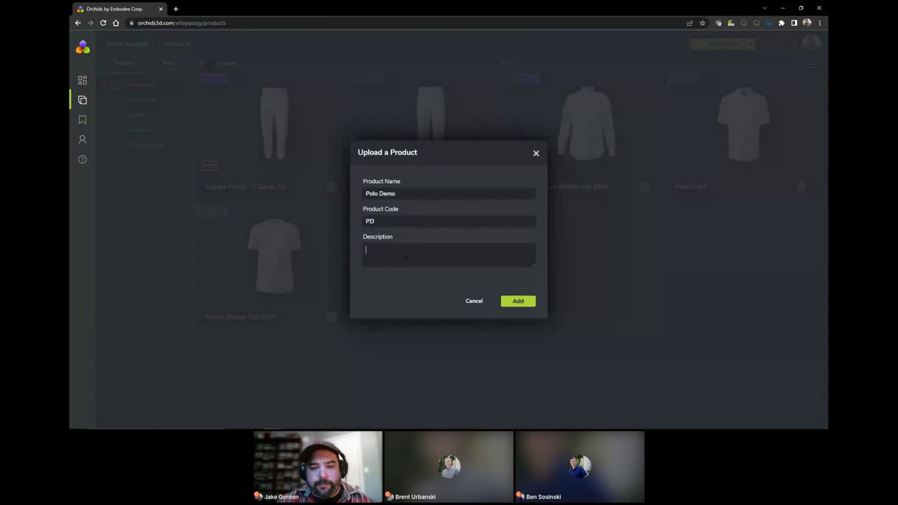
click(509, 305)
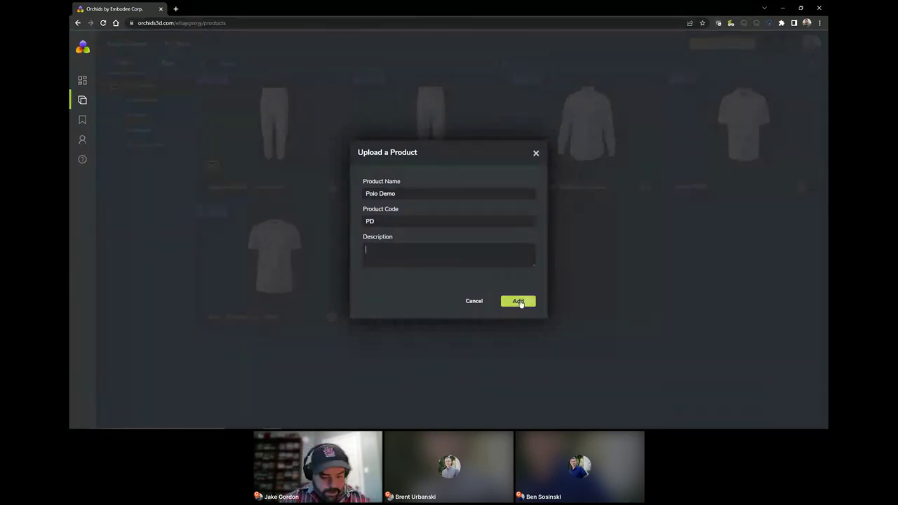
click(519, 301)
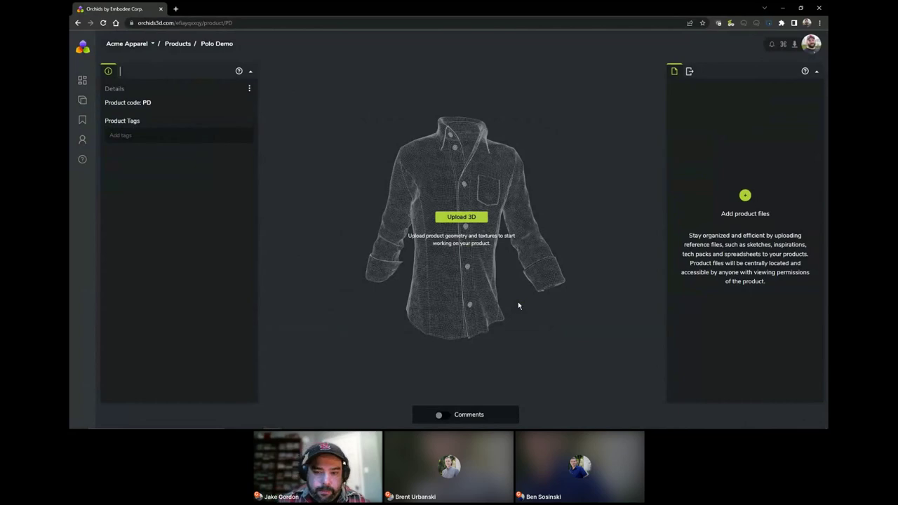
Upload Polo Demo.zip from the Webinar folder as the product's 3D geometry and textures
click(460, 217)
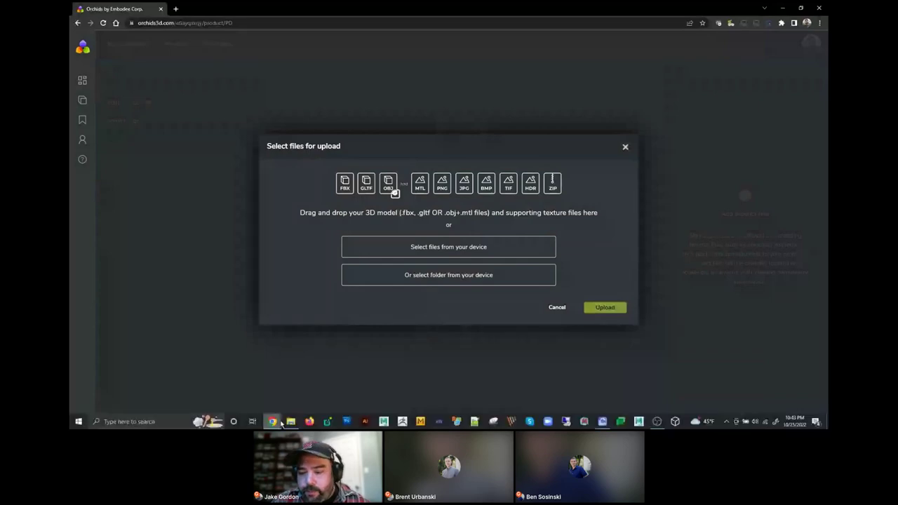
click(284, 422)
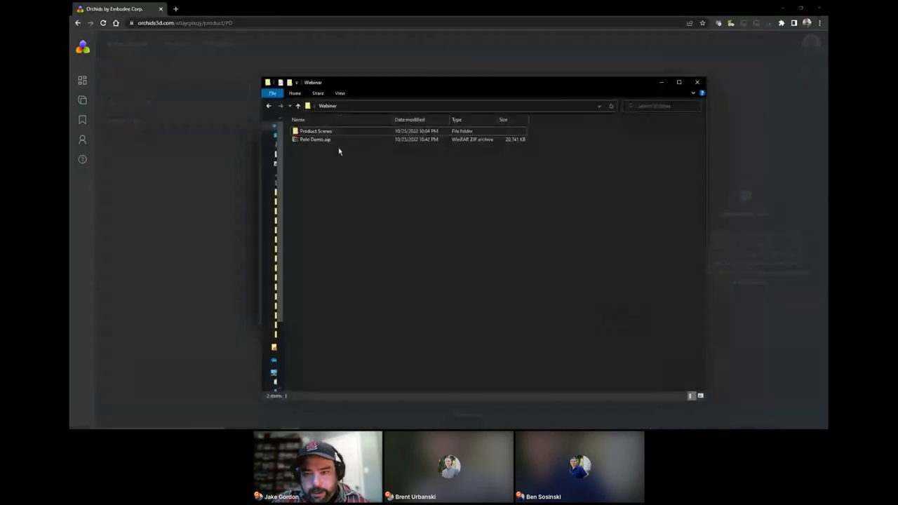
drag(374, 87, 774, 89)
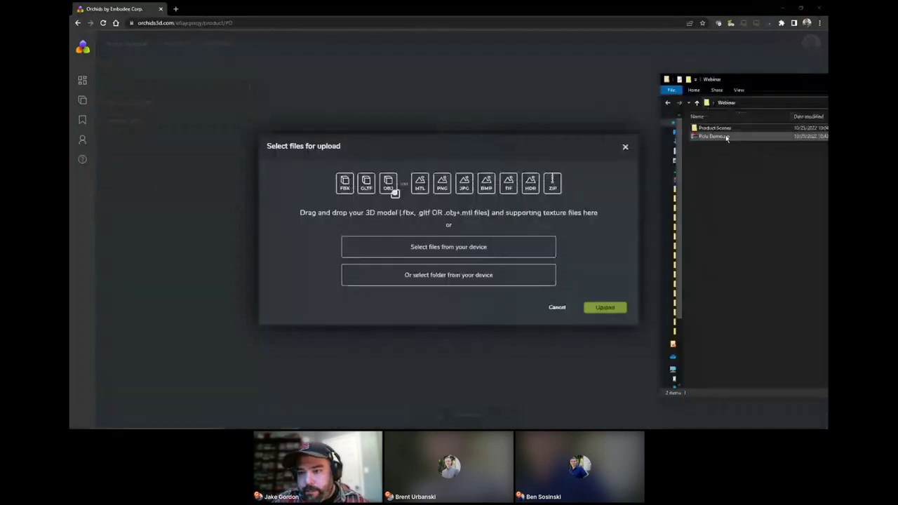
drag(725, 139, 458, 224)
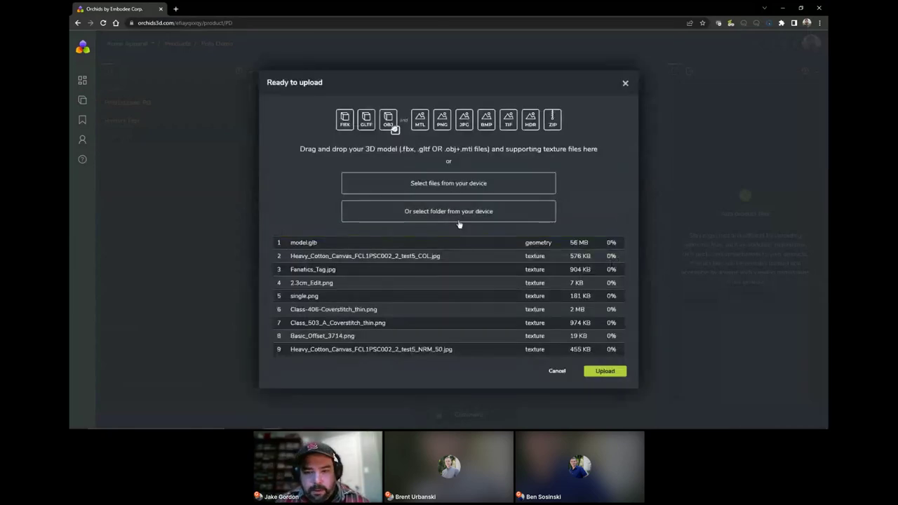
click(613, 376)
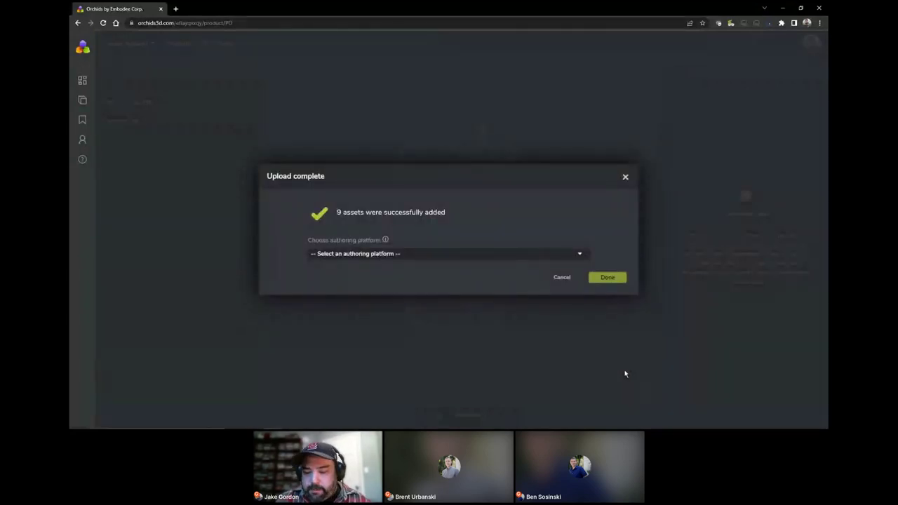
Set the authoring platform of the uploaded assets to Clo and finish the upload
click(580, 257)
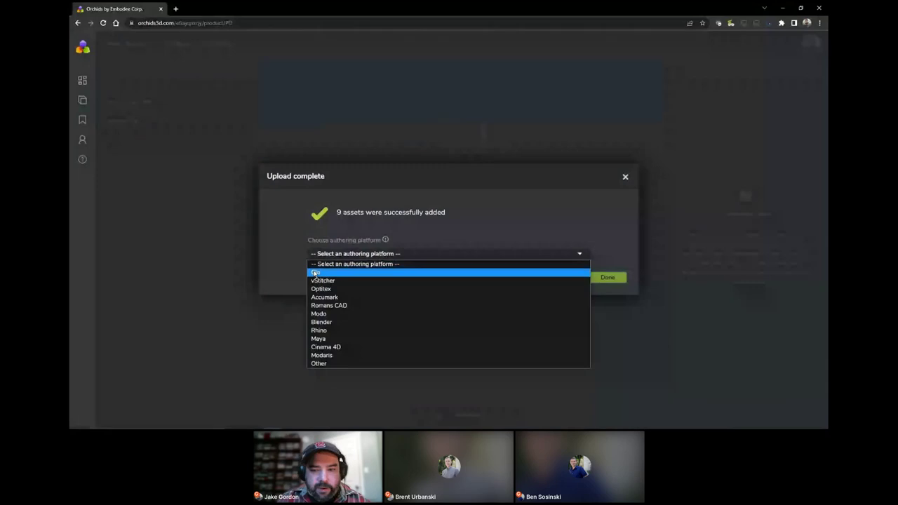
click(315, 273)
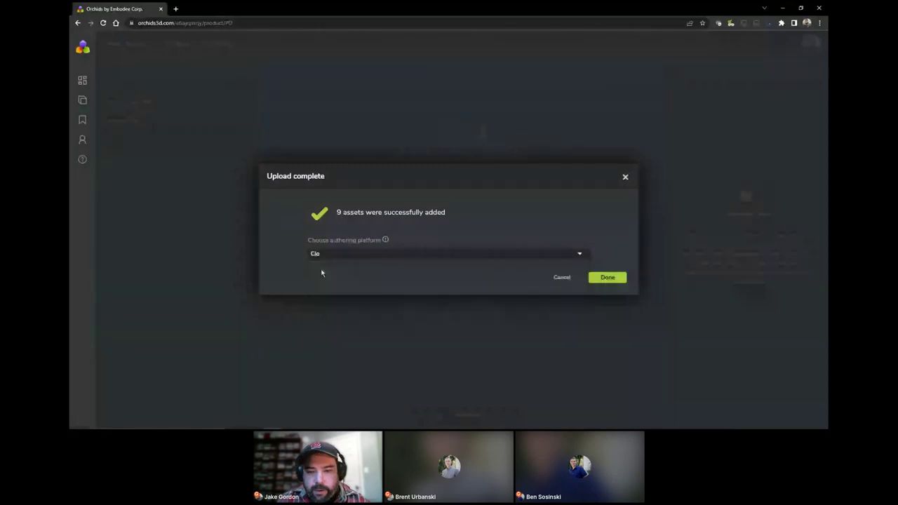
click(605, 277)
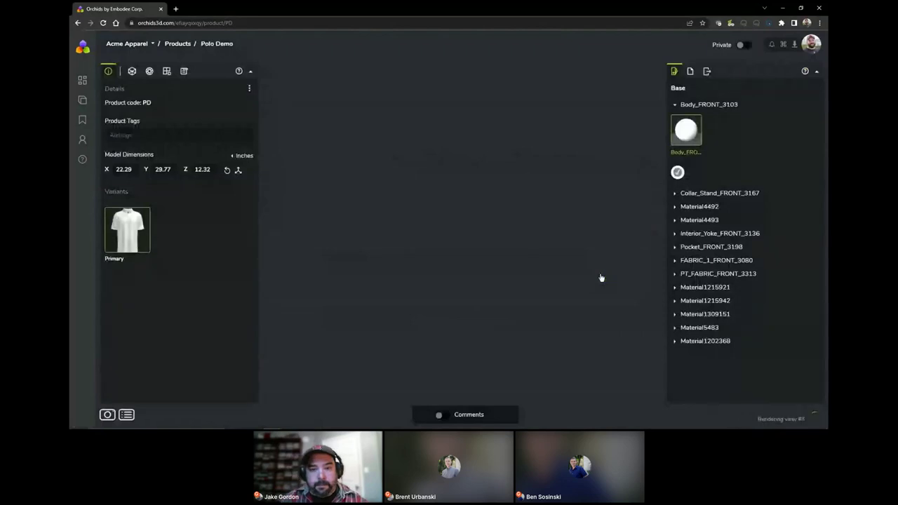
Examine the uploaded polo model from several angles and return to the products list
drag(595, 276, 340, 246)
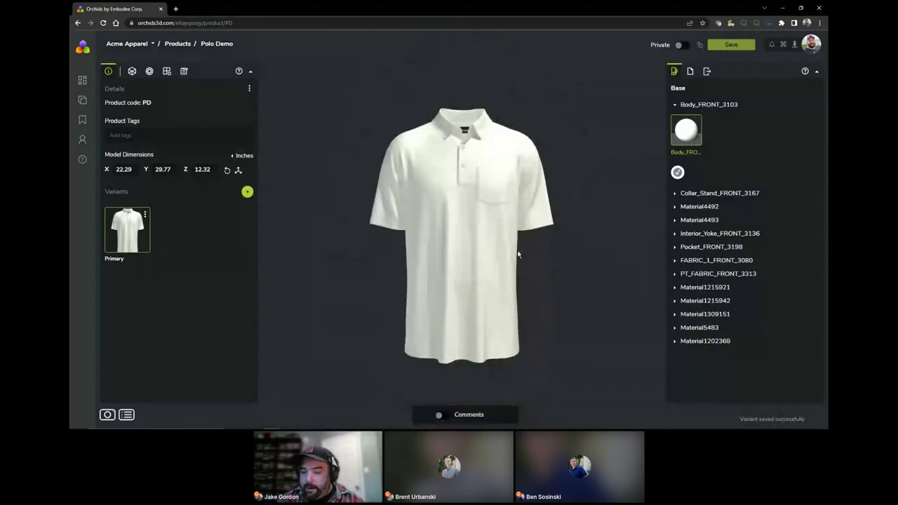
drag(517, 254, 557, 216)
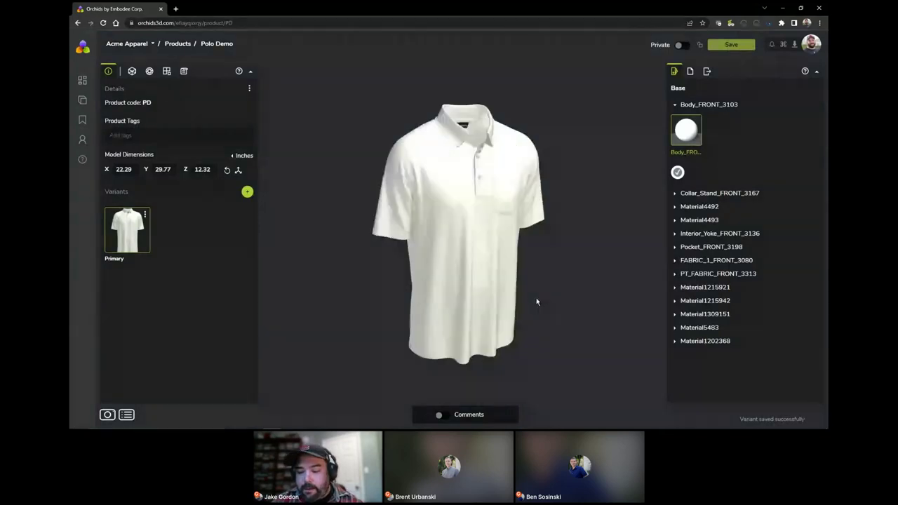
drag(535, 300, 569, 275)
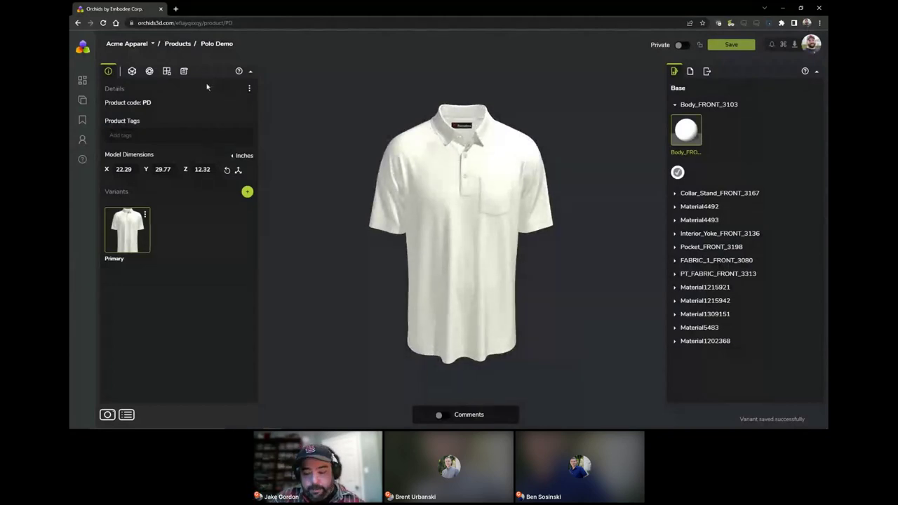
click(183, 45)
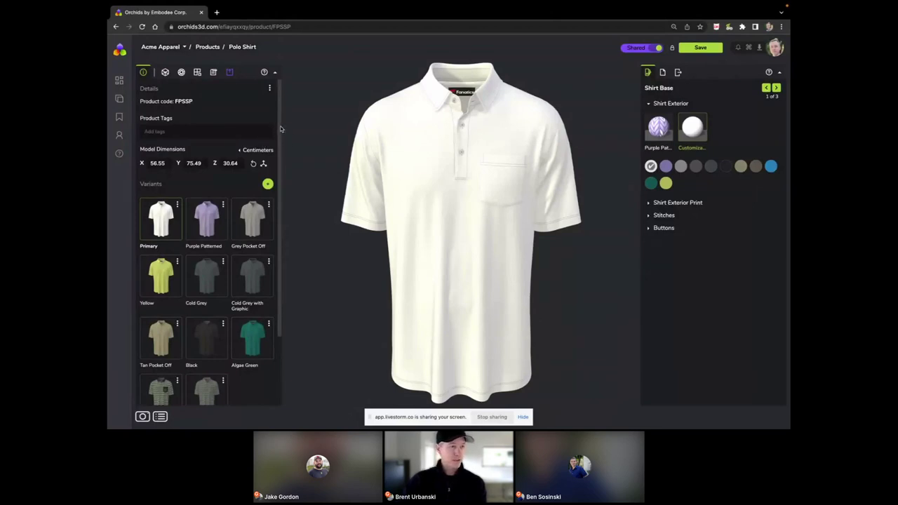
Look through the saved variants of the Polo Shirt product
scroll(281, 148, down, 1)
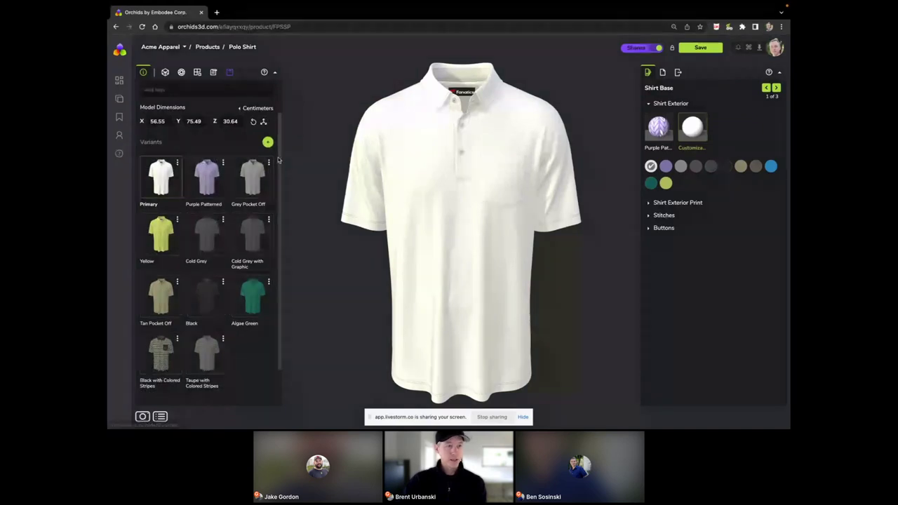
scroll(280, 151, up, 1)
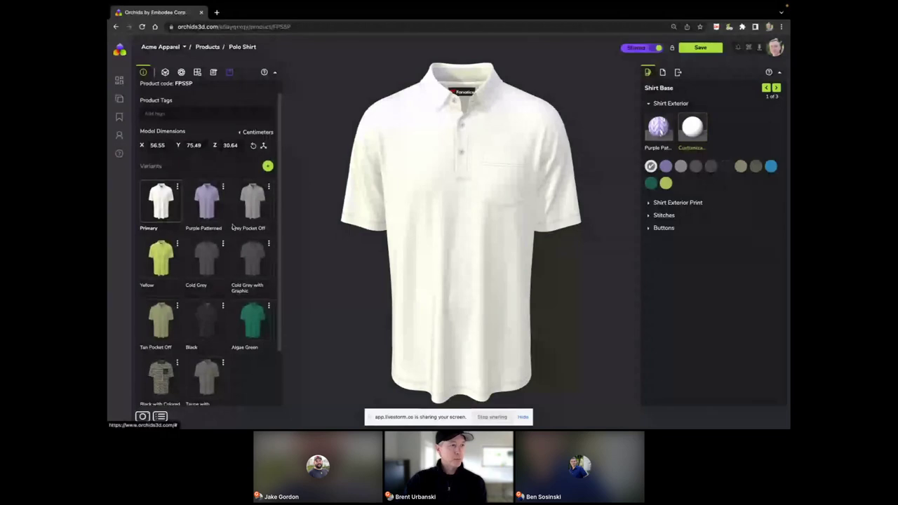
scroll(217, 208, up, 1)
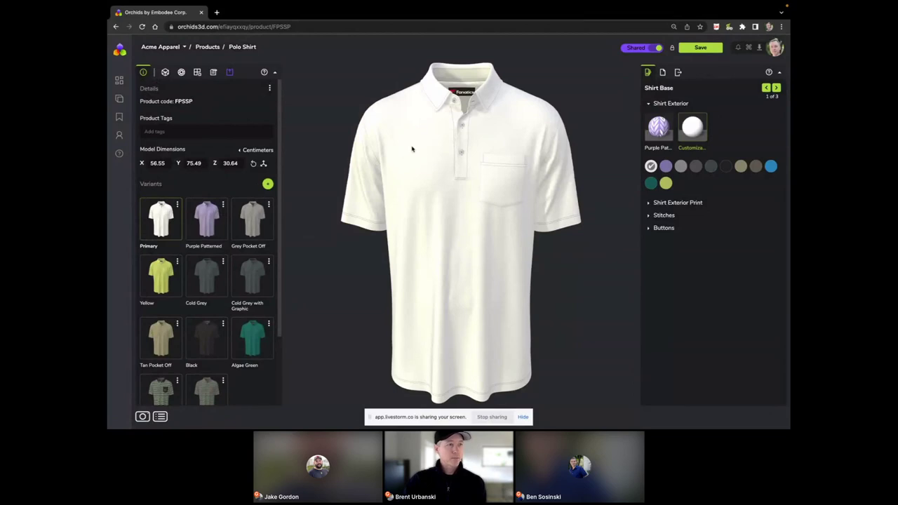
Change the shirt exterior and the chest pocket of the Polo Shirt to blue
drag(416, 152, 437, 164)
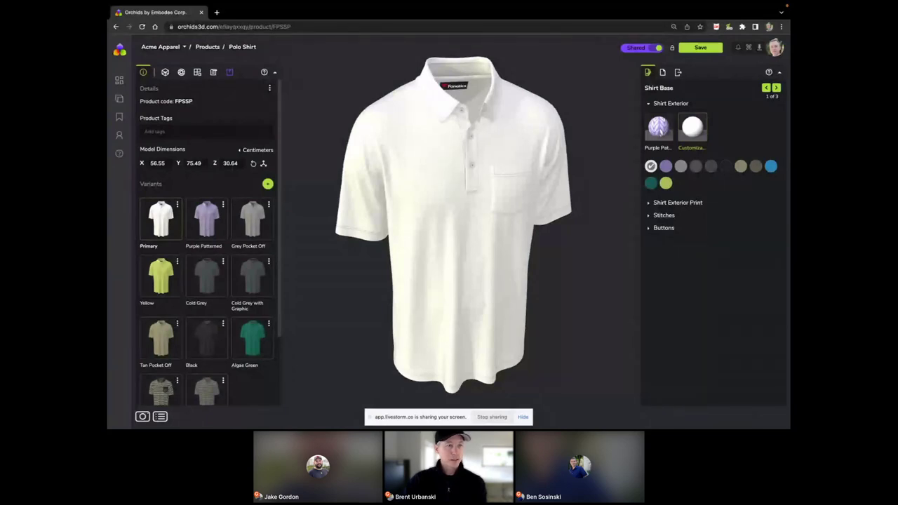
click(771, 167)
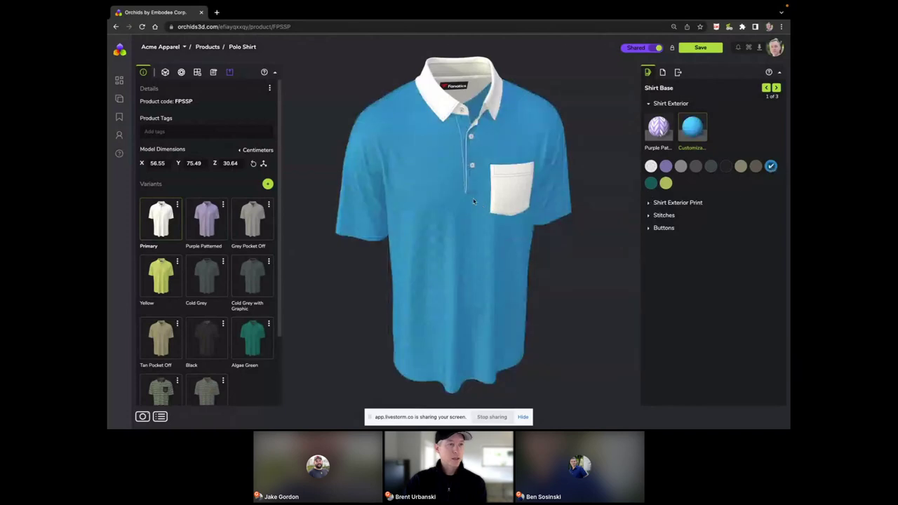
drag(455, 199, 497, 197)
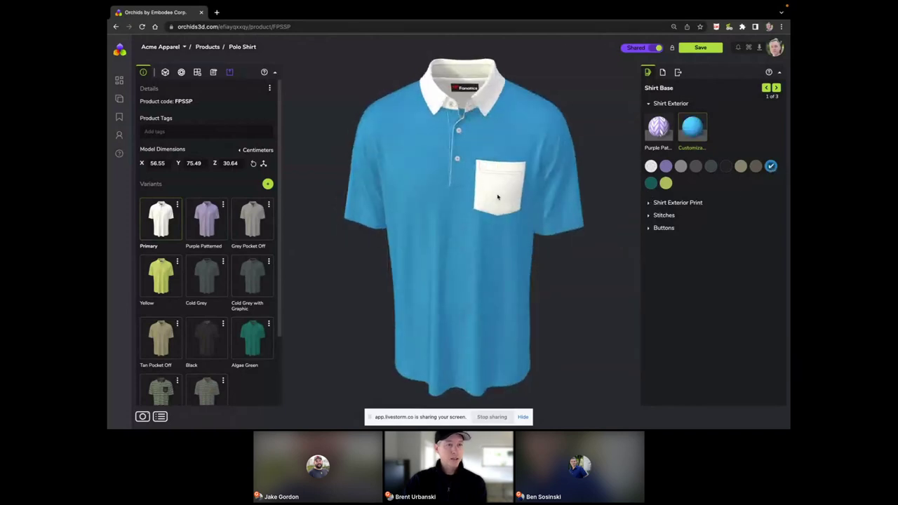
click(497, 197)
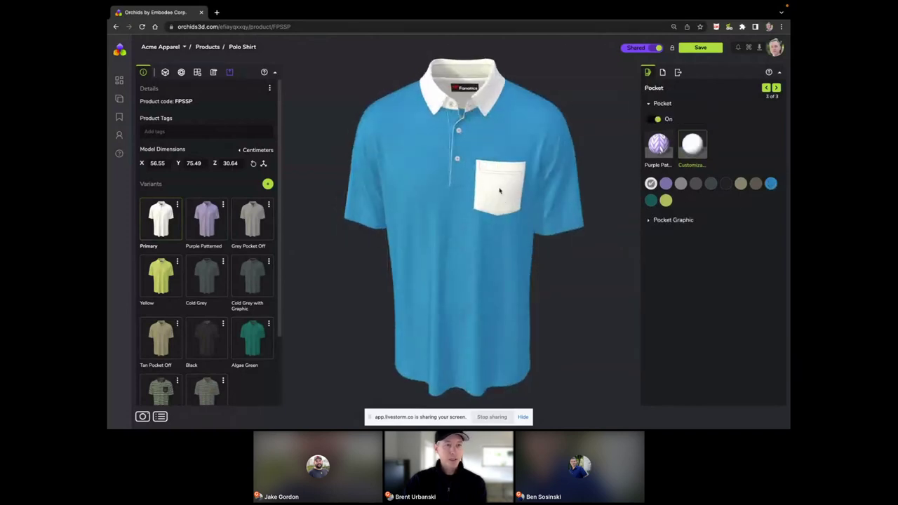
click(771, 183)
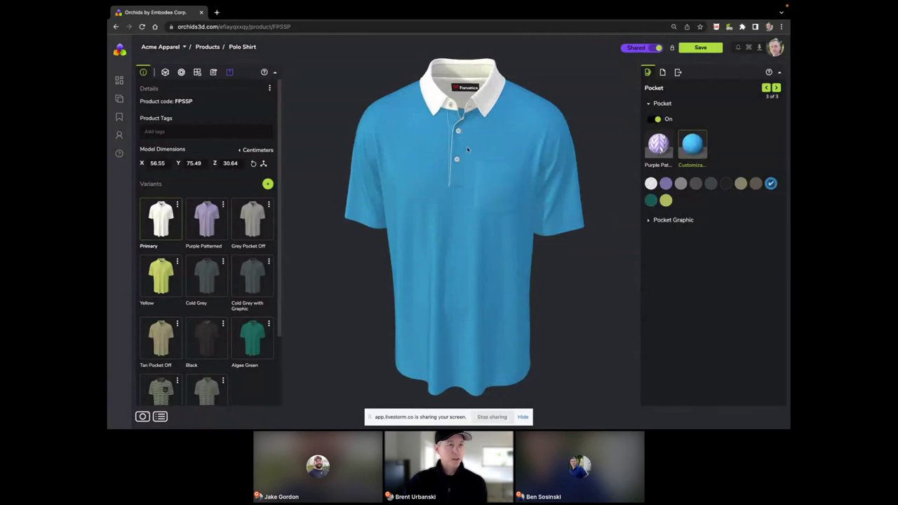
Change the collar to the same blue and inspect the recoloured shirt from the front
mouse_move(467, 149)
mouse_down()
mouse_move(442, 146)
mouse_move(472, 137)
mouse_up()
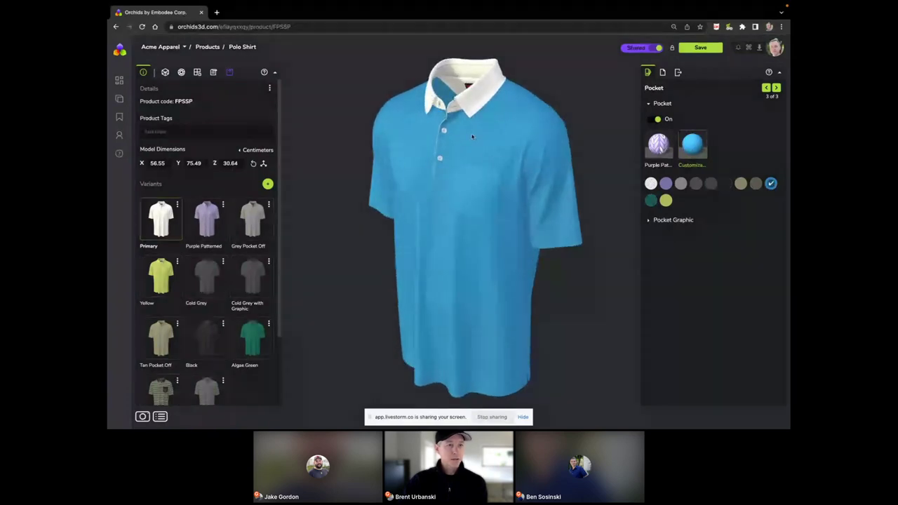
click(477, 104)
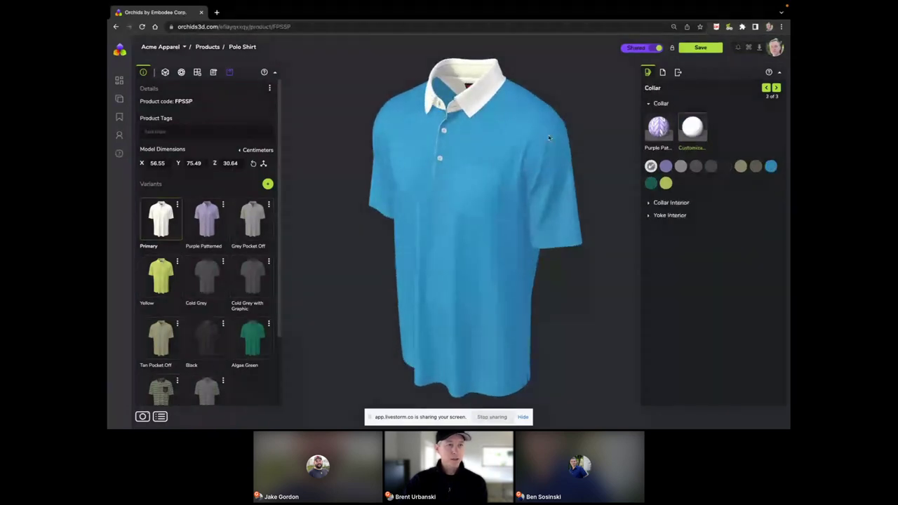
click(771, 166)
drag(463, 197, 445, 137)
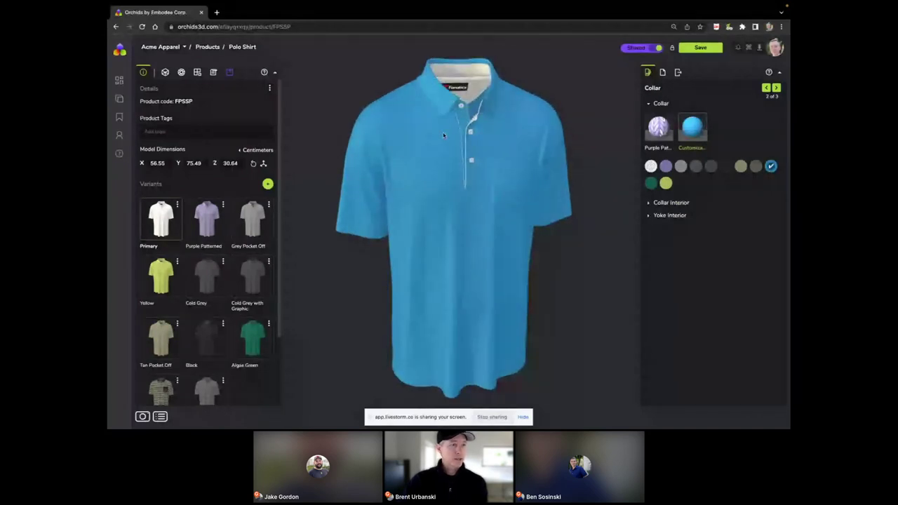
drag(442, 134, 430, 152)
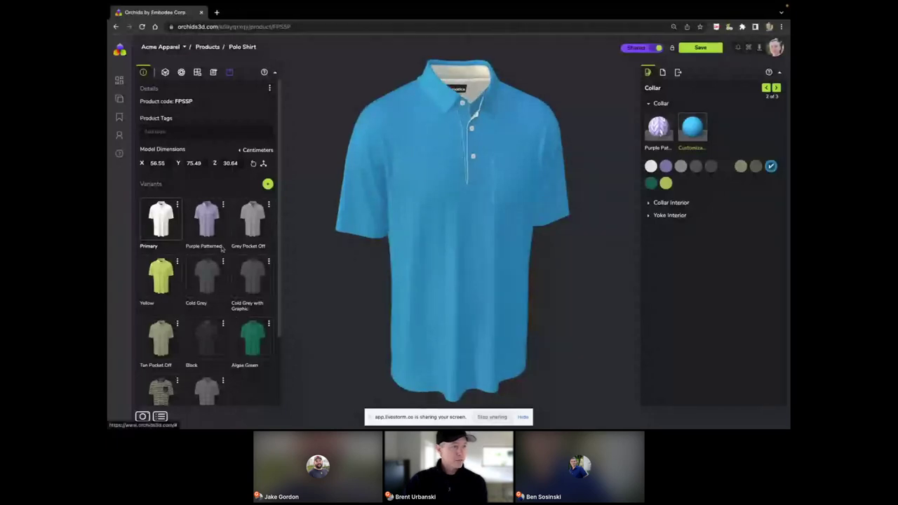
Show the Shirt Exterior Print set with Polo Stripes on the Body Exterior component and inspect the striped shirt
scroll(215, 264, down, 1)
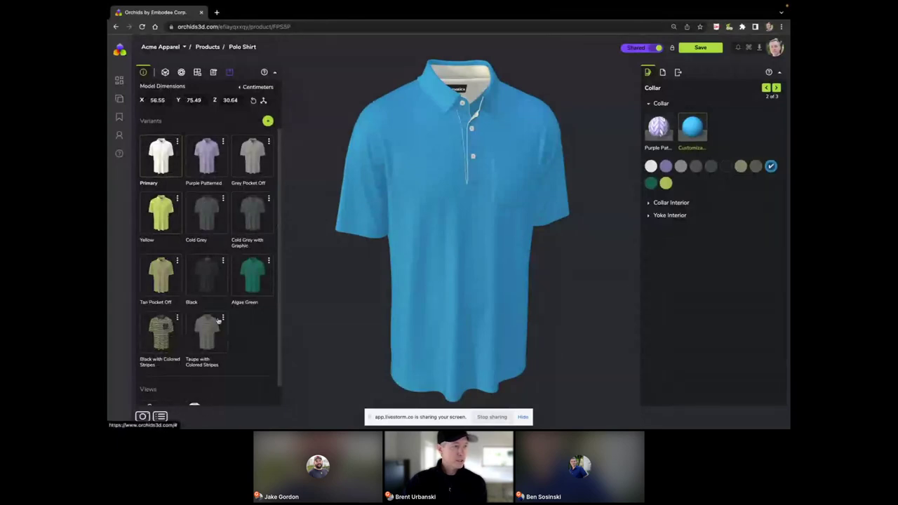
scroll(219, 321, up, 1)
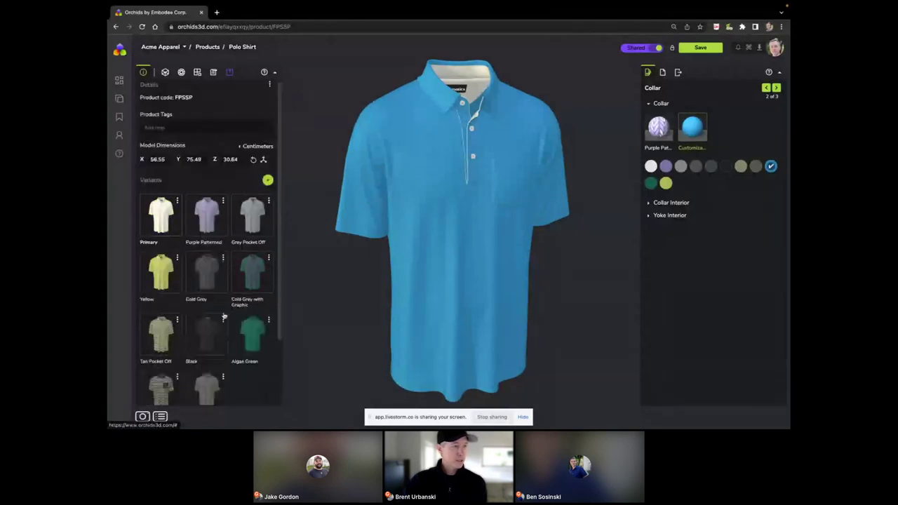
click(416, 148)
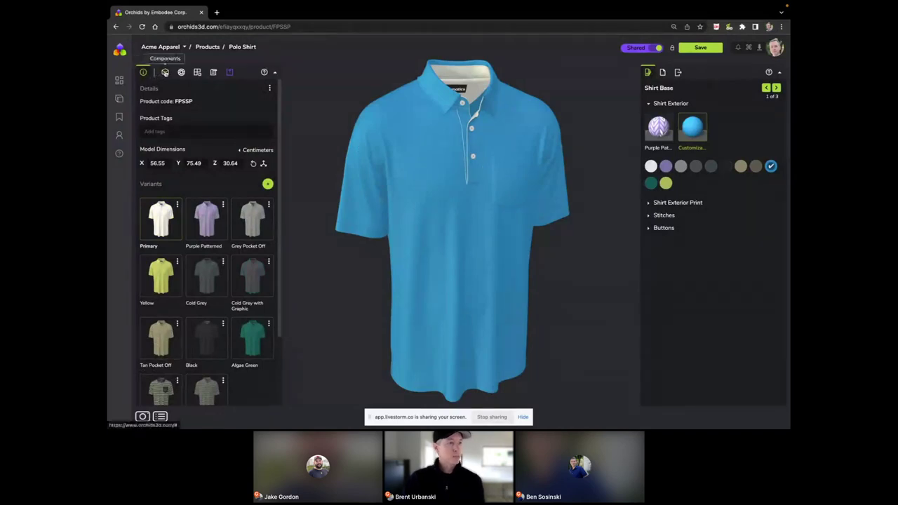
click(165, 71)
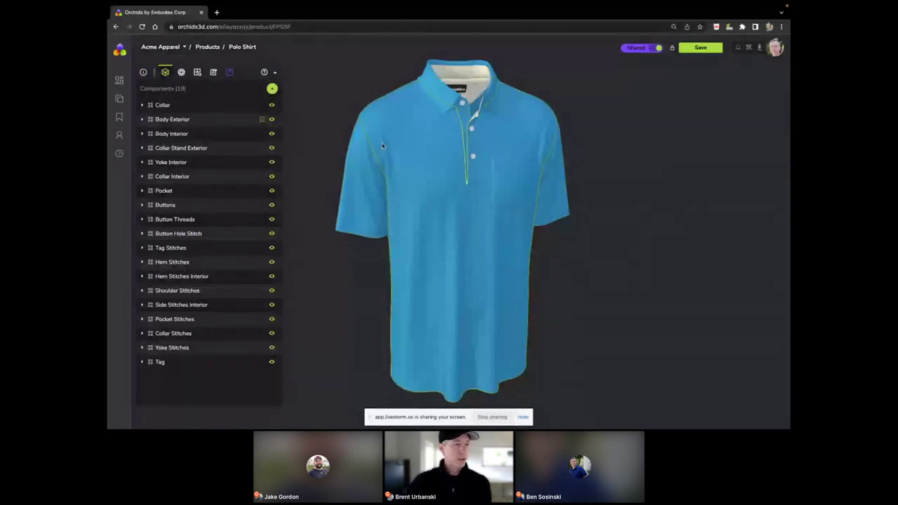
click(430, 156)
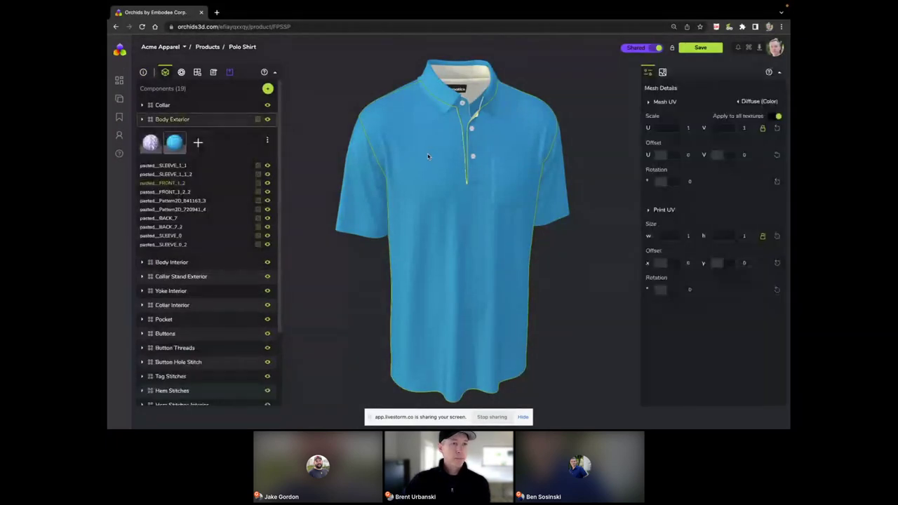
click(246, 123)
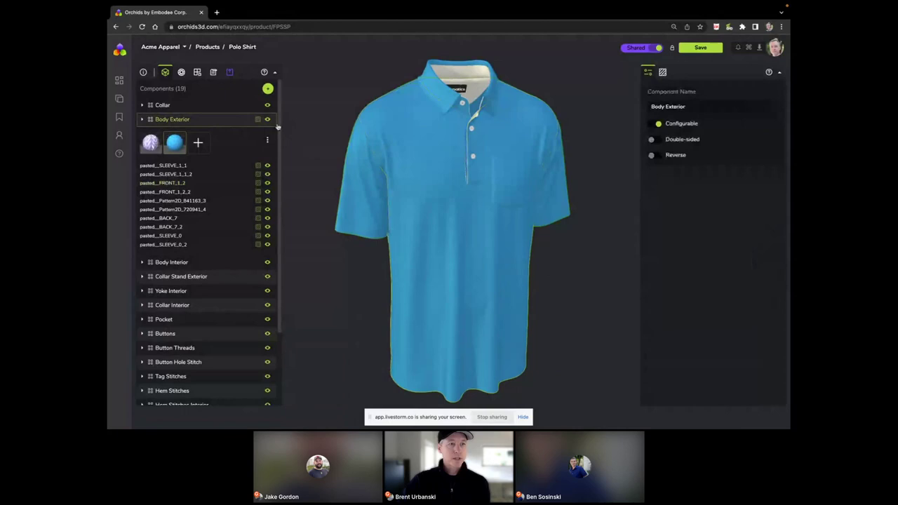
click(665, 74)
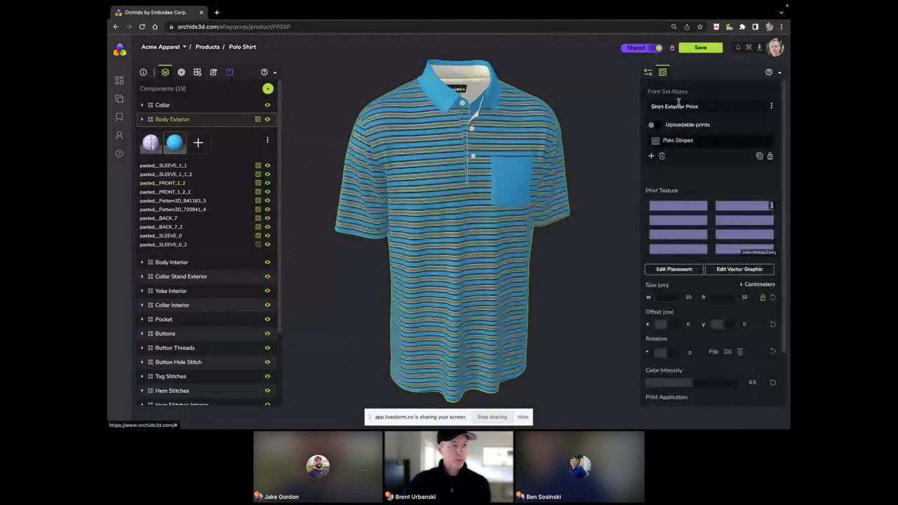
scroll(458, 232, up, 2)
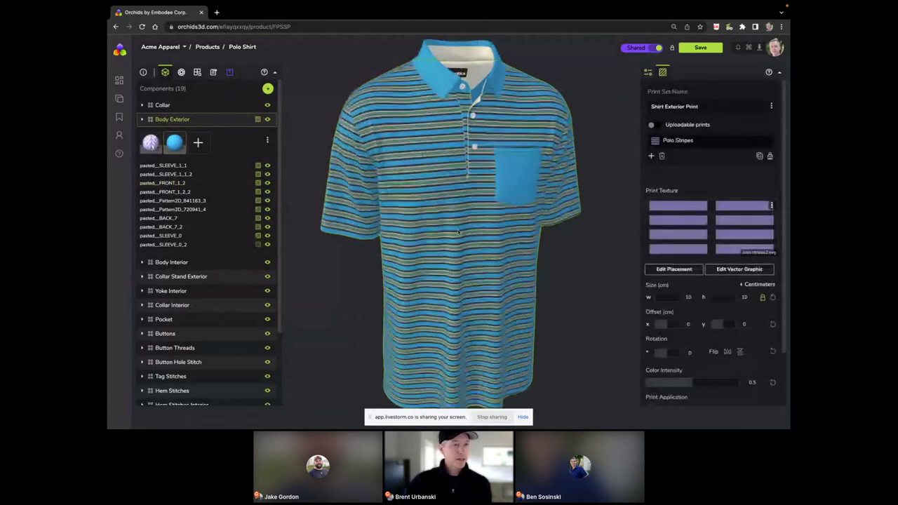
scroll(458, 233, up, 2)
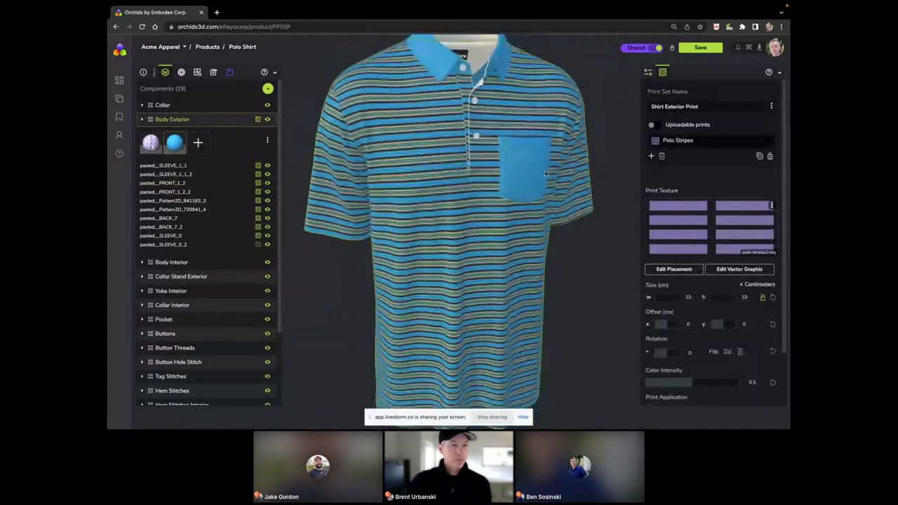
Add the Paisley-pattern-seamless.png print from the library to the Shirt Exterior Print set
click(651, 157)
click(738, 260)
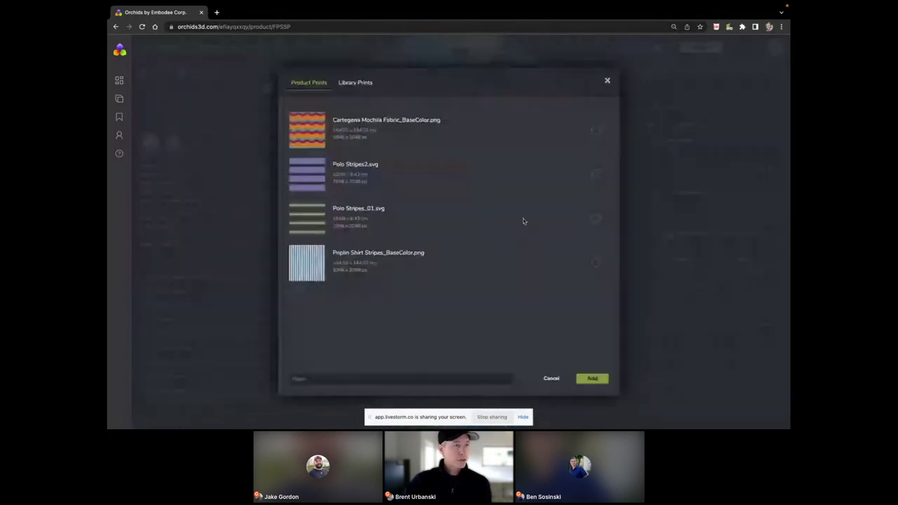
click(356, 83)
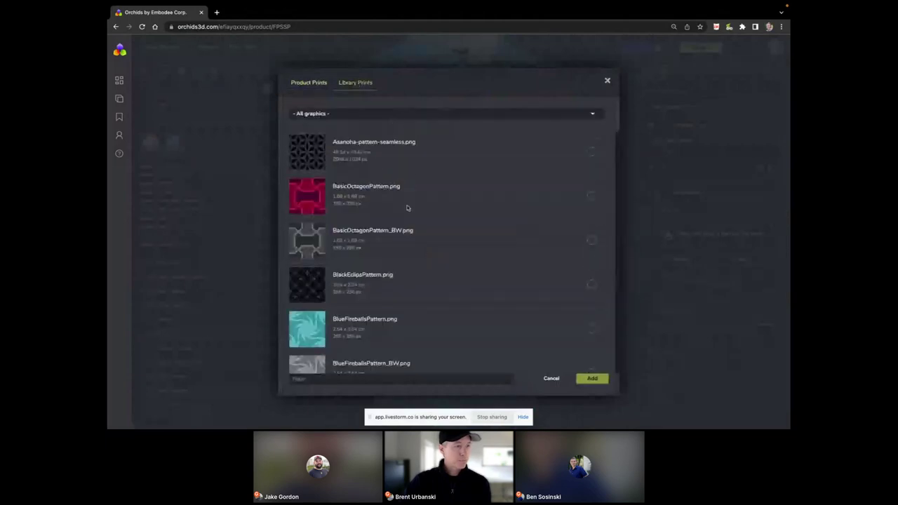
scroll(409, 197, down, 5)
scroll(407, 207, down, 10)
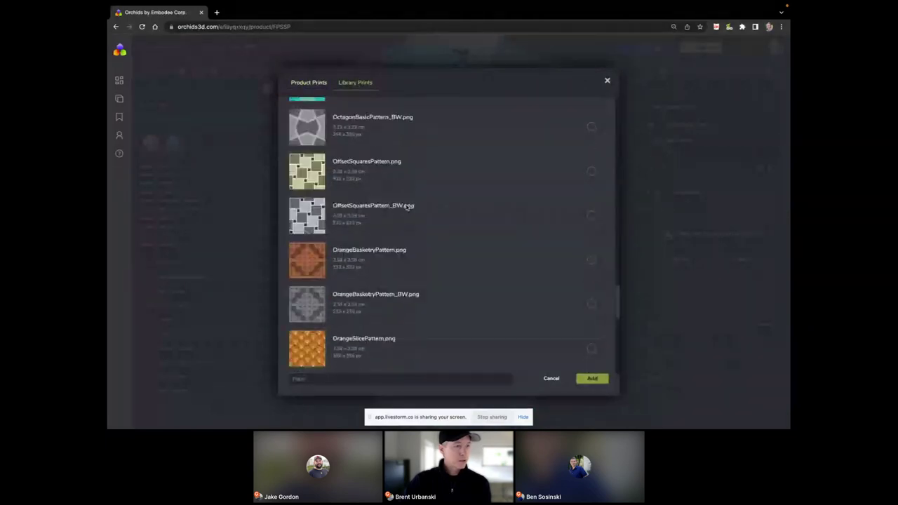
scroll(407, 208, down, 5)
click(591, 258)
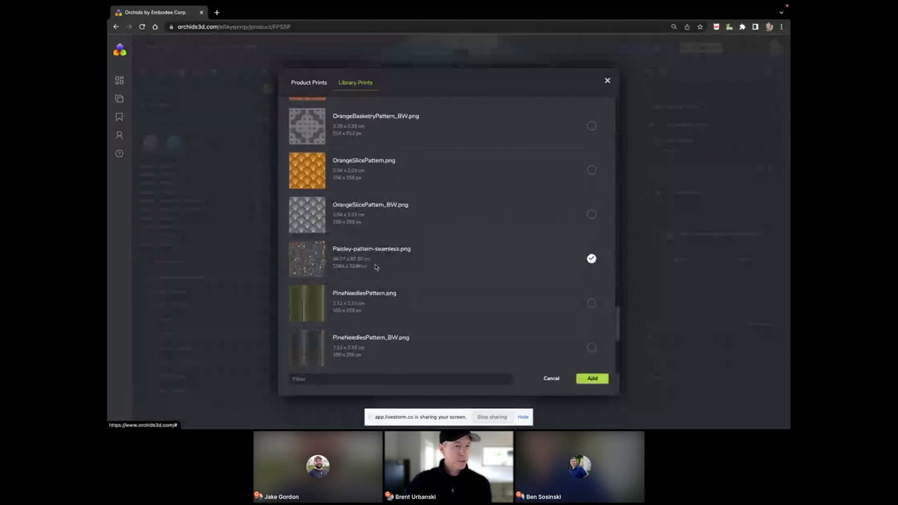
click(591, 379)
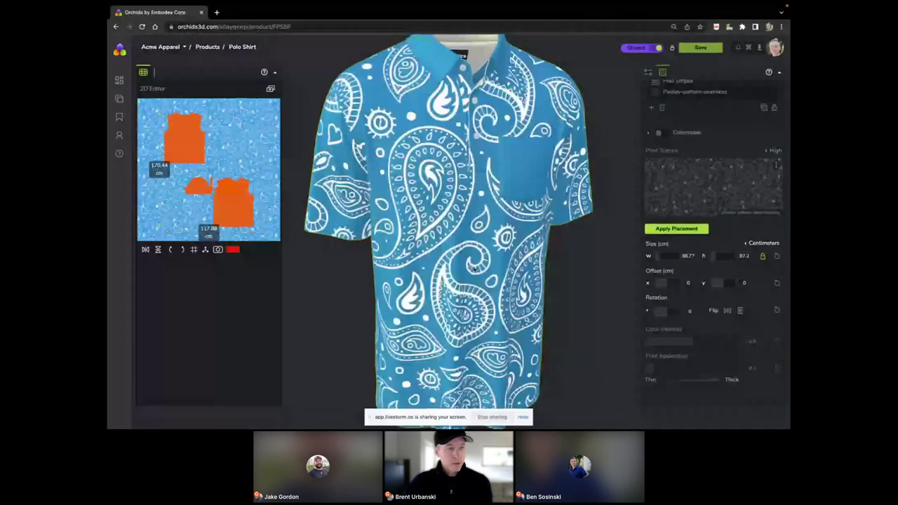
Reposition the paisley print on the shirt body to an offset of about -17.2 cm horizontally and -76.4 cm vertically, and apply the placement
drag(474, 268, 458, 215)
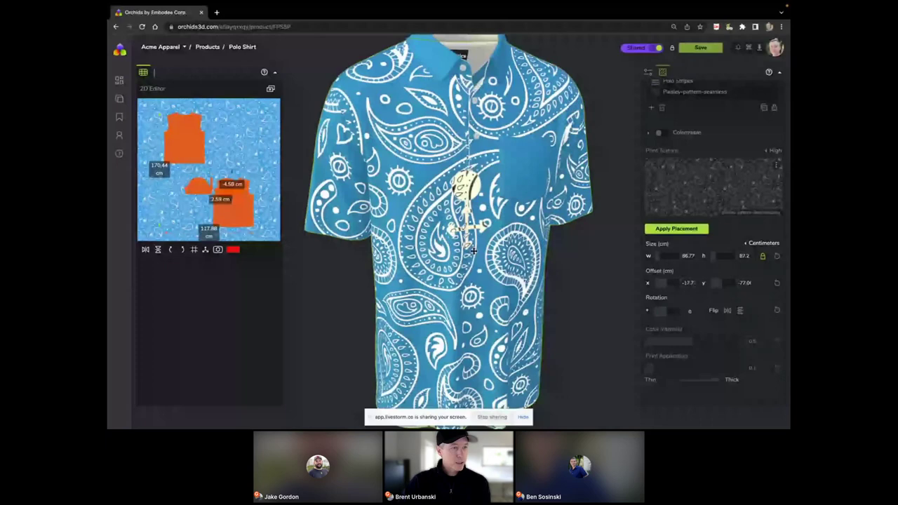
drag(473, 250, 498, 254)
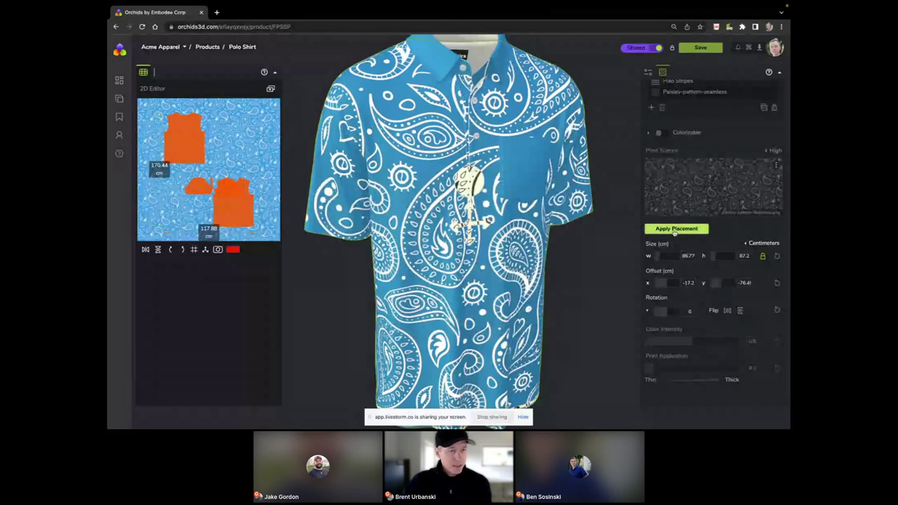
click(675, 229)
Scale the paisley print down to about 24.98 × 25.23 cm and inspect the shirt front from slightly different angles
drag(663, 257, 639, 275)
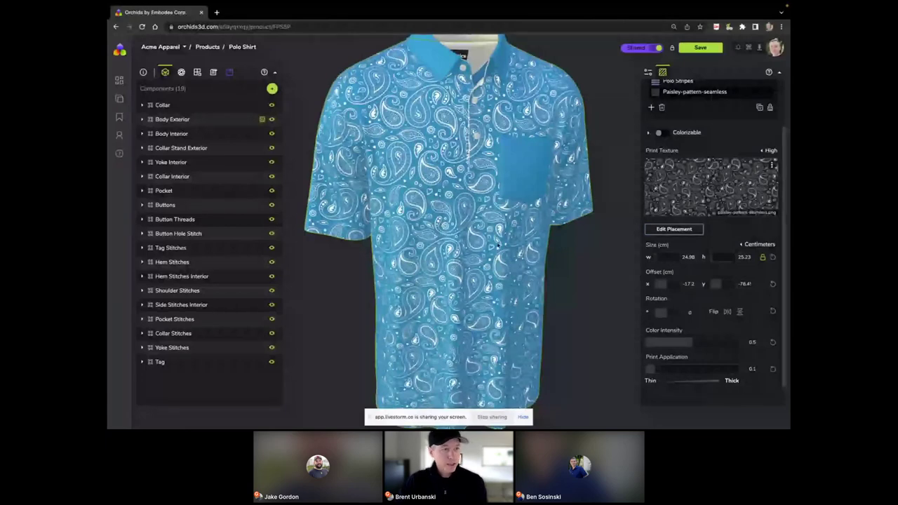
drag(498, 241, 610, 266)
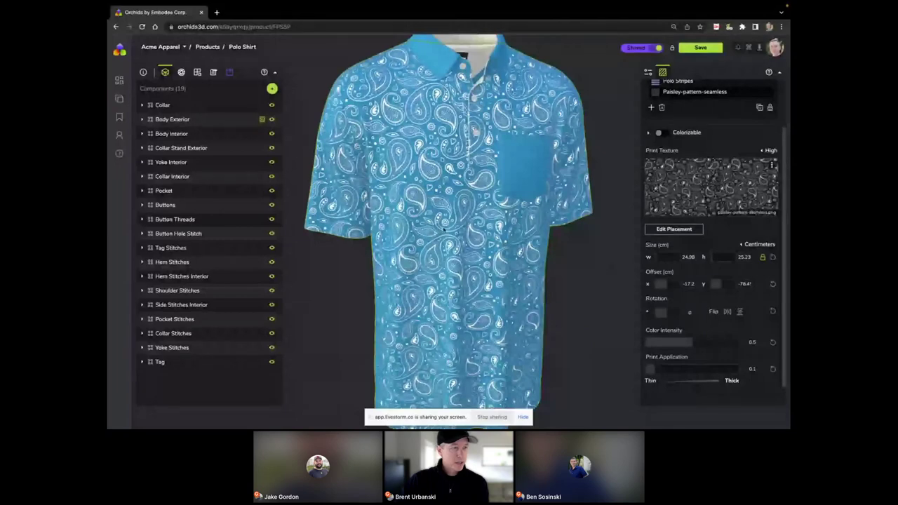
drag(379, 171, 466, 238)
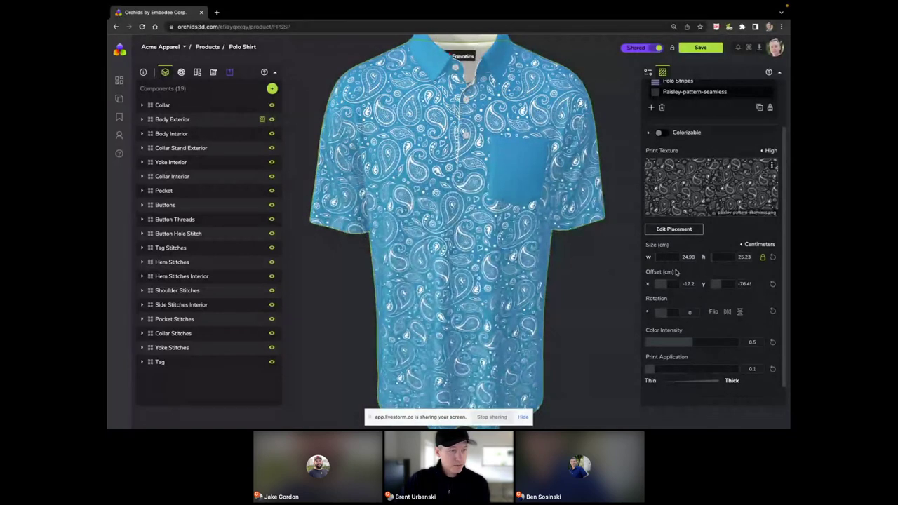
drag(465, 243, 479, 249)
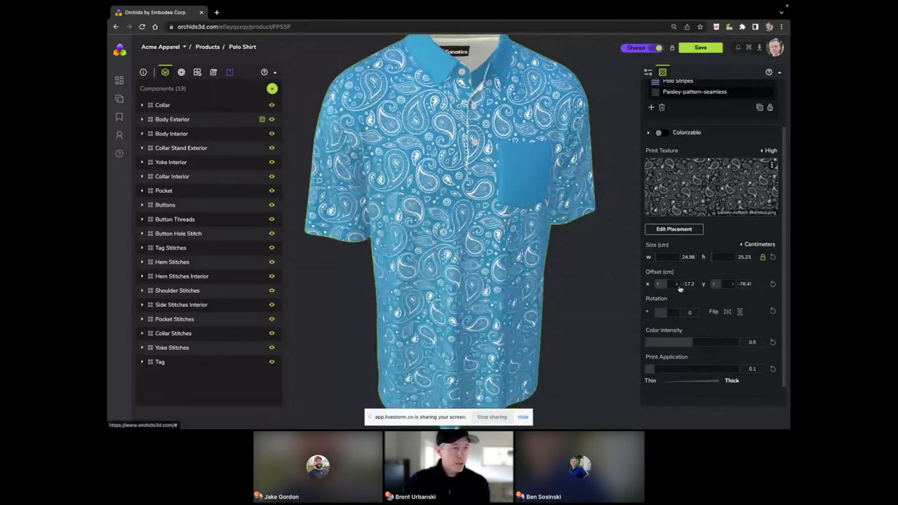
scroll(424, 186, up, 2)
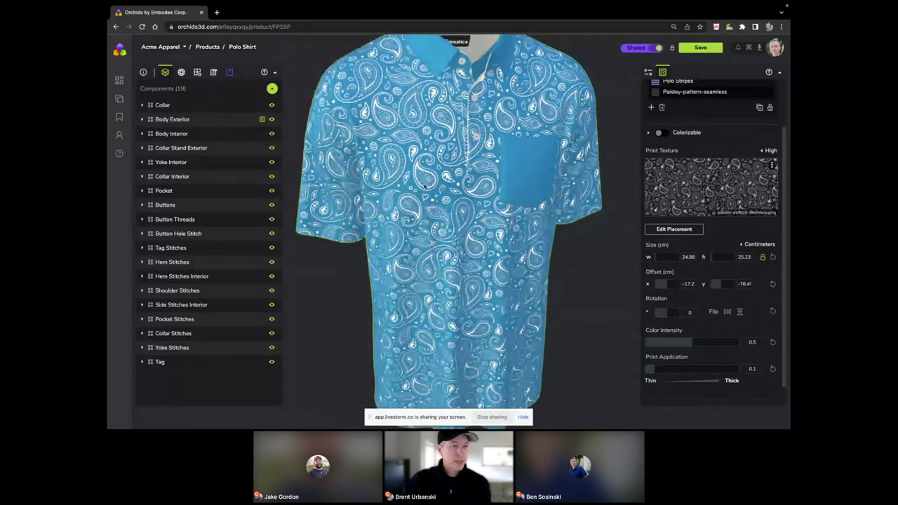
scroll(424, 186, up, 1)
scroll(754, 141, up, 1)
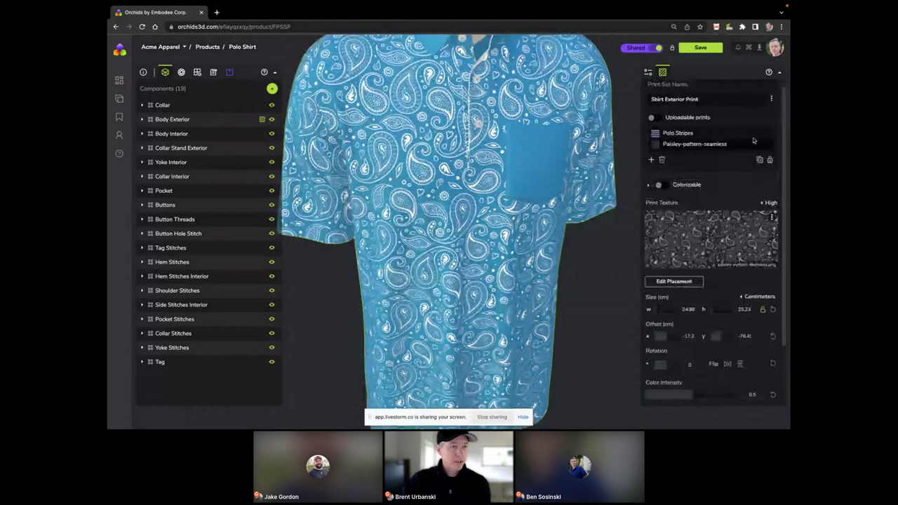
Make the paisley print colorizable and copy all 2023 Spring Colors from the library into its material colors
scroll(702, 142, up, 1)
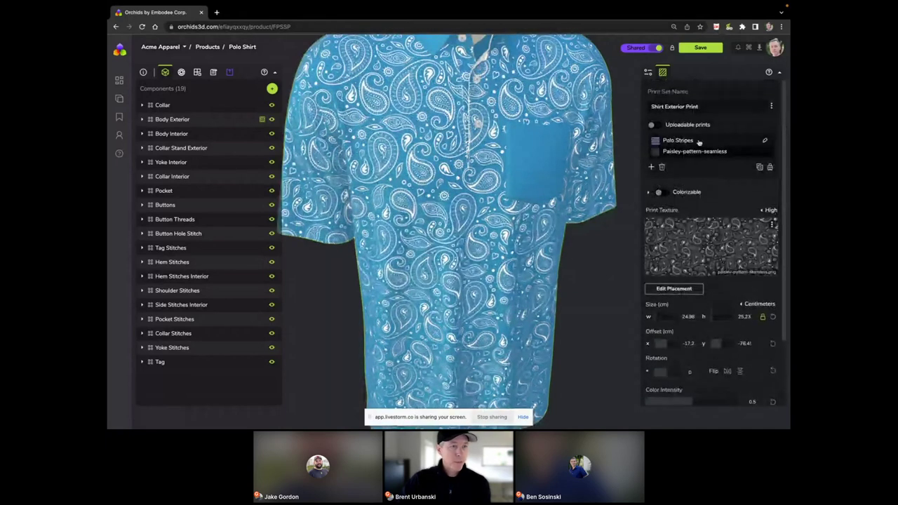
click(659, 192)
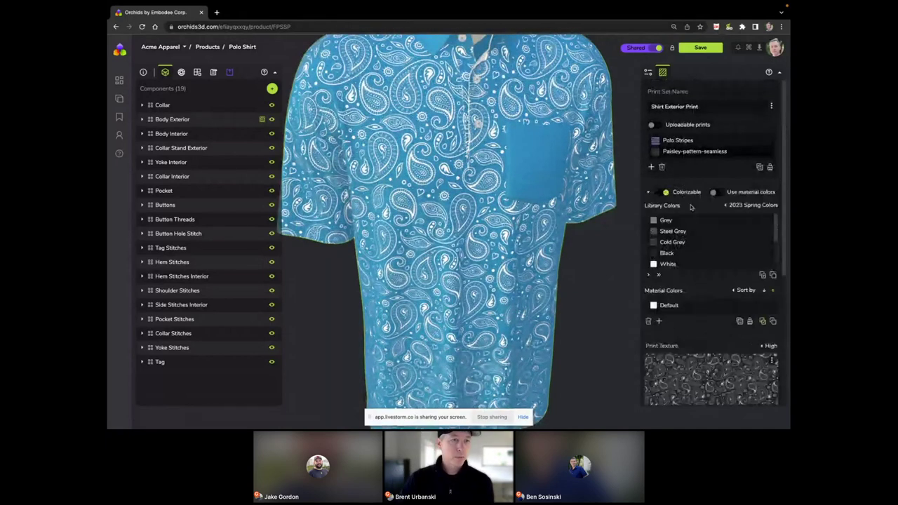
click(745, 205)
click(682, 285)
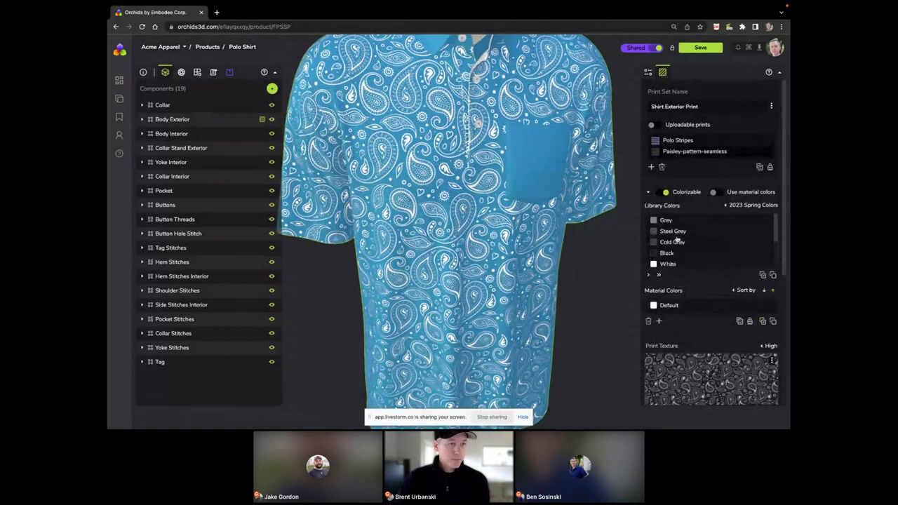
click(659, 275)
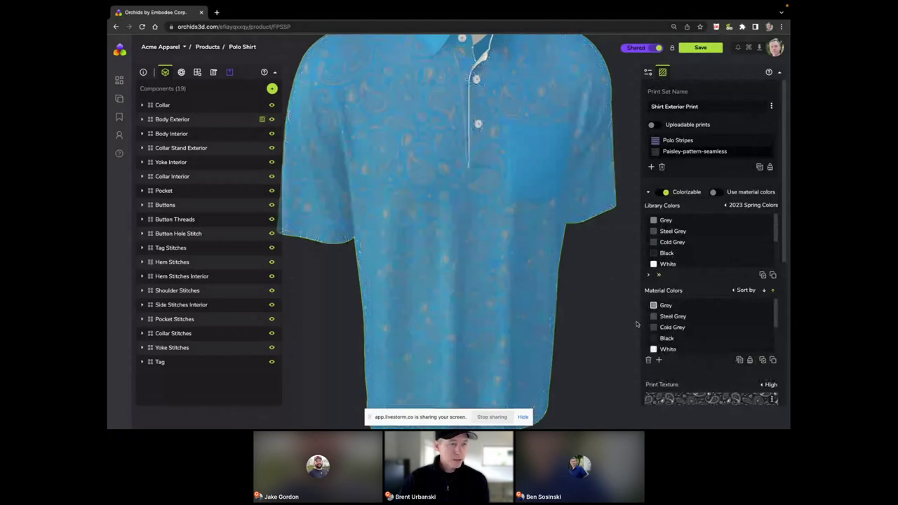
Try White on the paisley print, recolour it to Water, and inspect the shirt front and pocket up close
scroll(687, 337, down, 1)
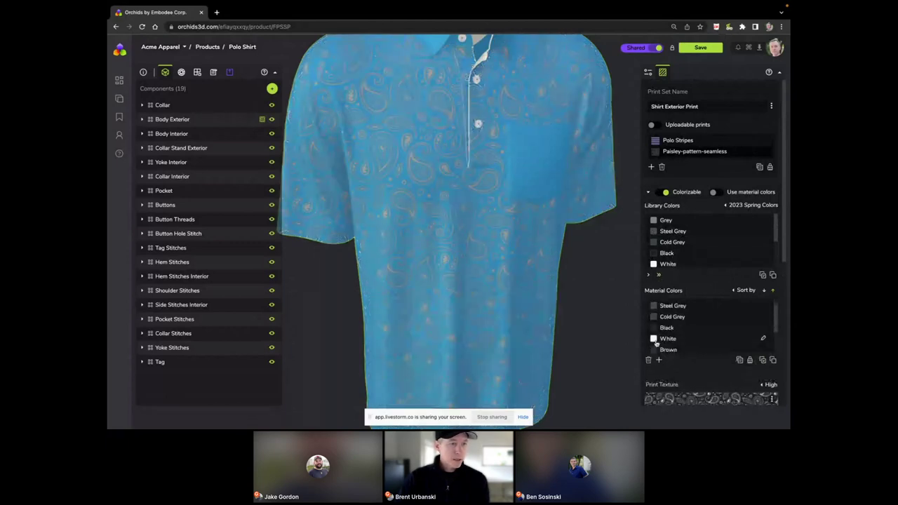
click(654, 339)
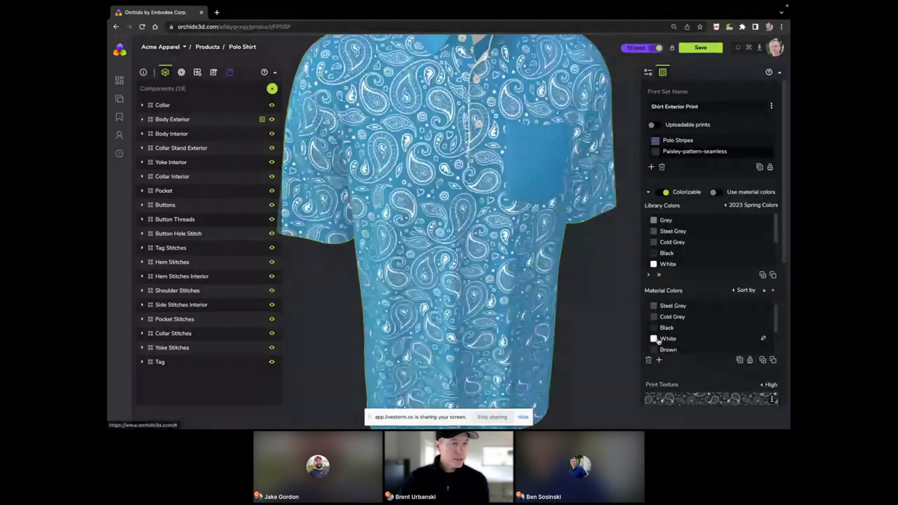
scroll(658, 341, down, 3)
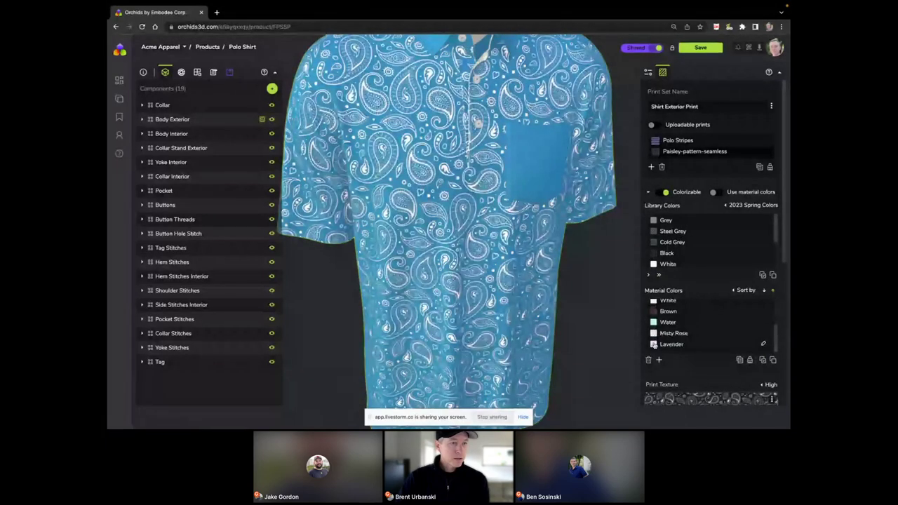
scroll(712, 259, down, 2)
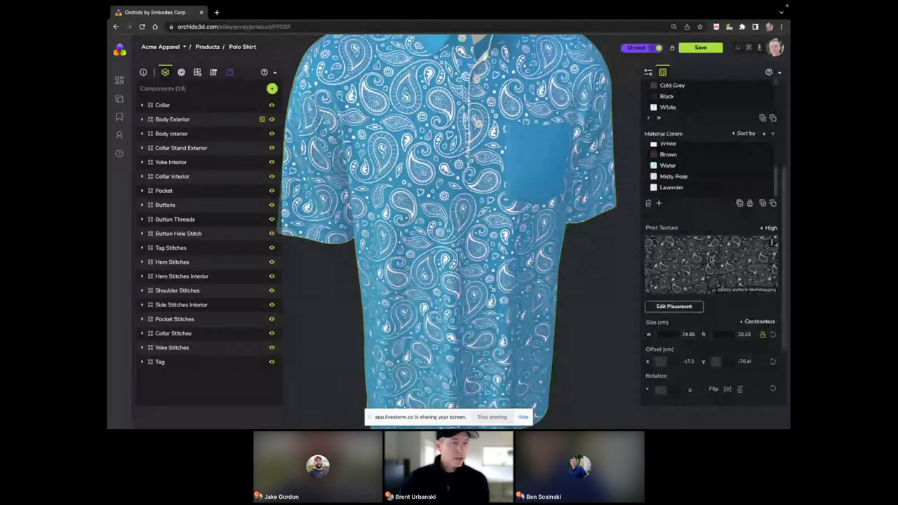
scroll(711, 258, up, 1)
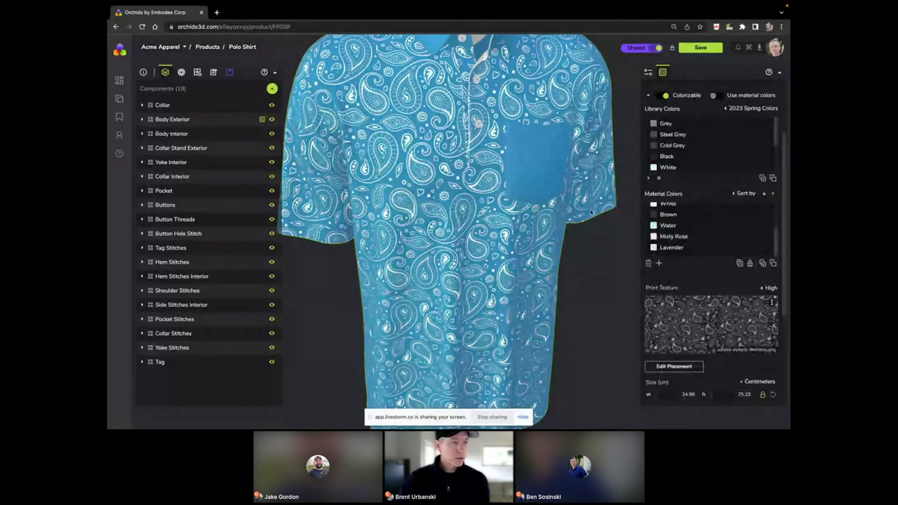
scroll(511, 154, up, 2)
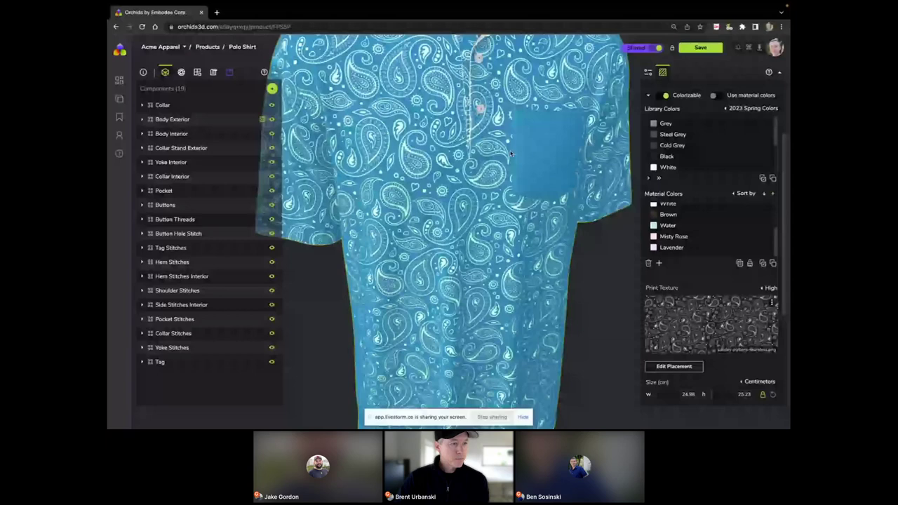
scroll(510, 155, up, 2)
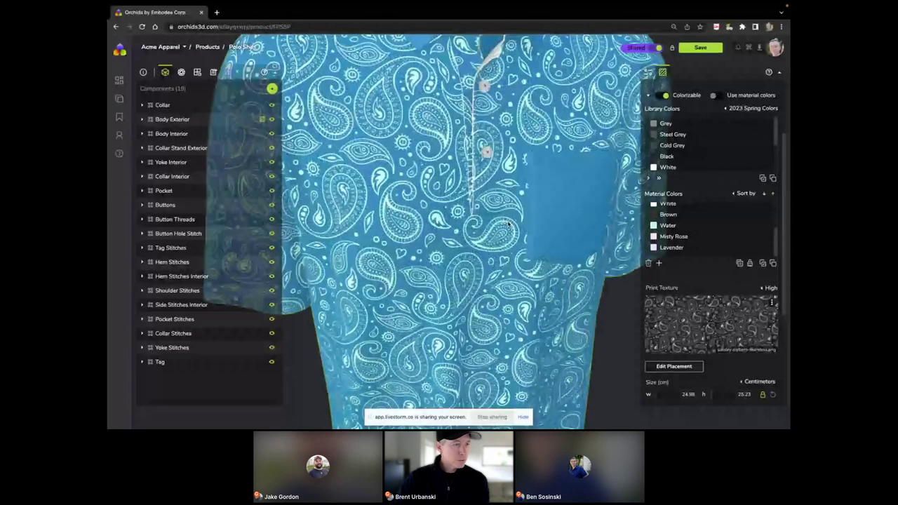
drag(508, 226, 333, 208)
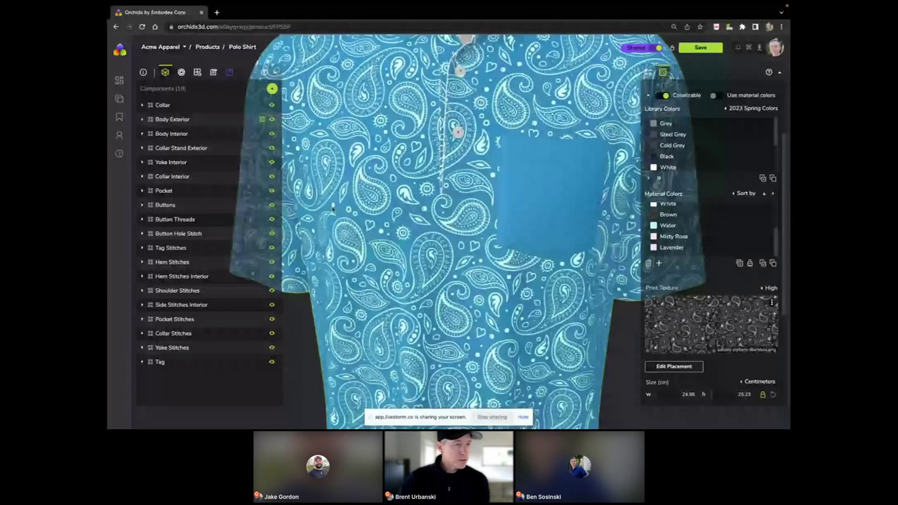
scroll(355, 188, up, 2)
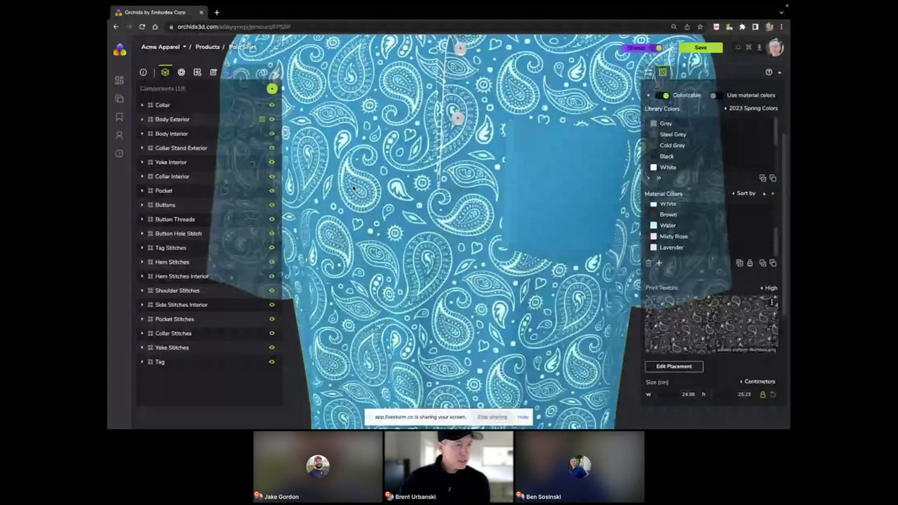
Lower the paisley print's Print Application thickness to 0 while viewing the body fabric up close
scroll(354, 187, up, 2)
scroll(354, 188, up, 3)
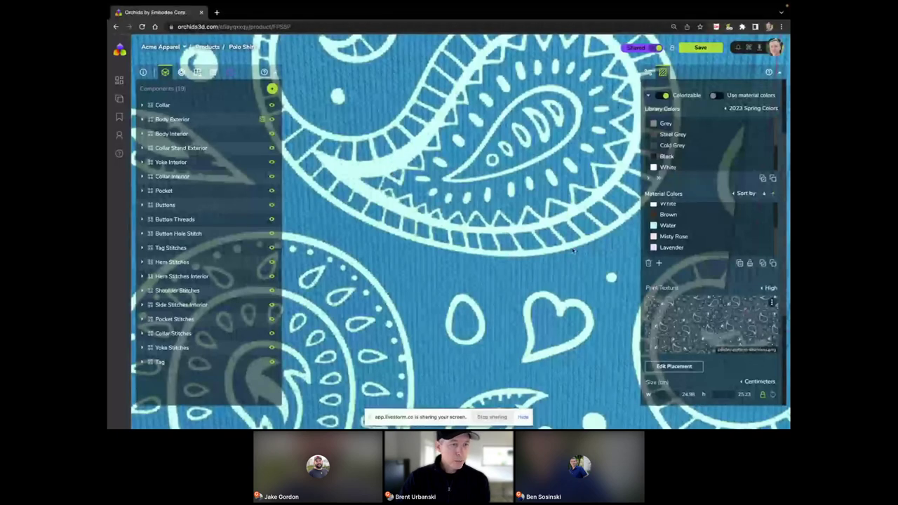
scroll(748, 293, down, 2)
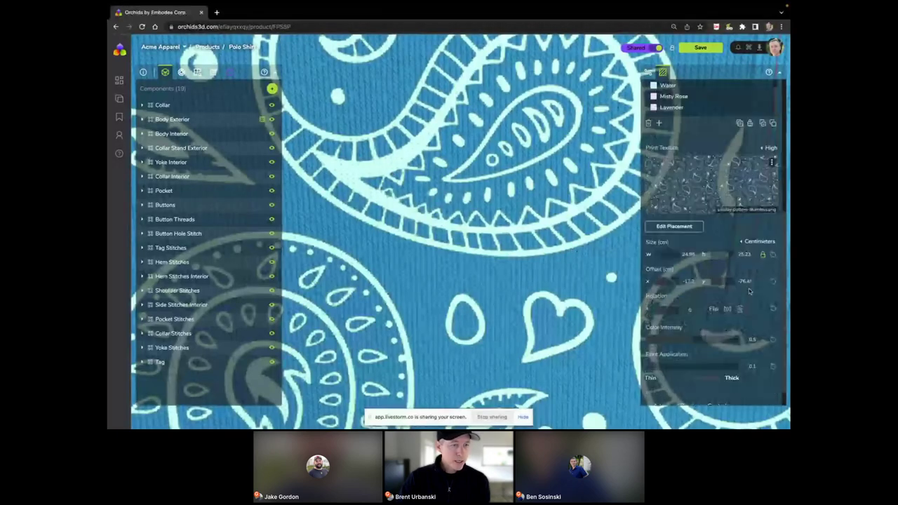
scroll(748, 291, down, 1)
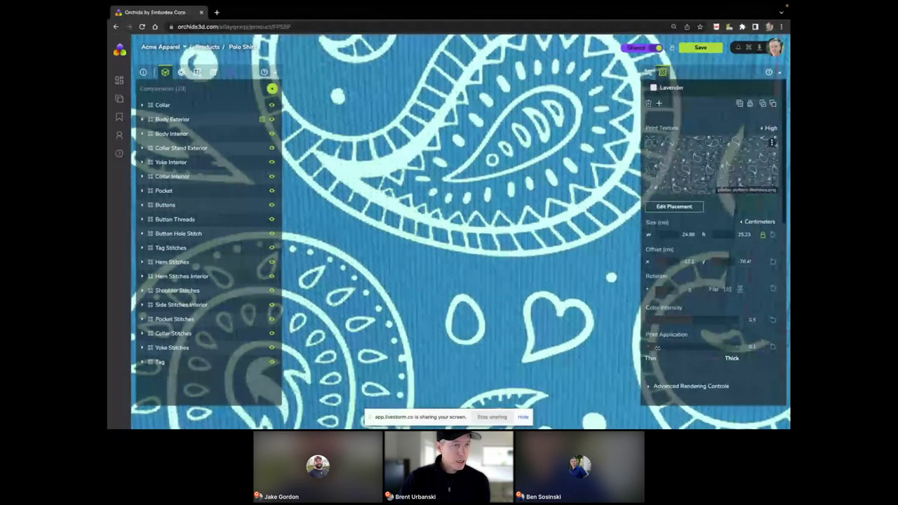
mouse_move(657, 348)
mouse_down()
mouse_move(741, 354)
mouse_move(646, 350)
mouse_up()
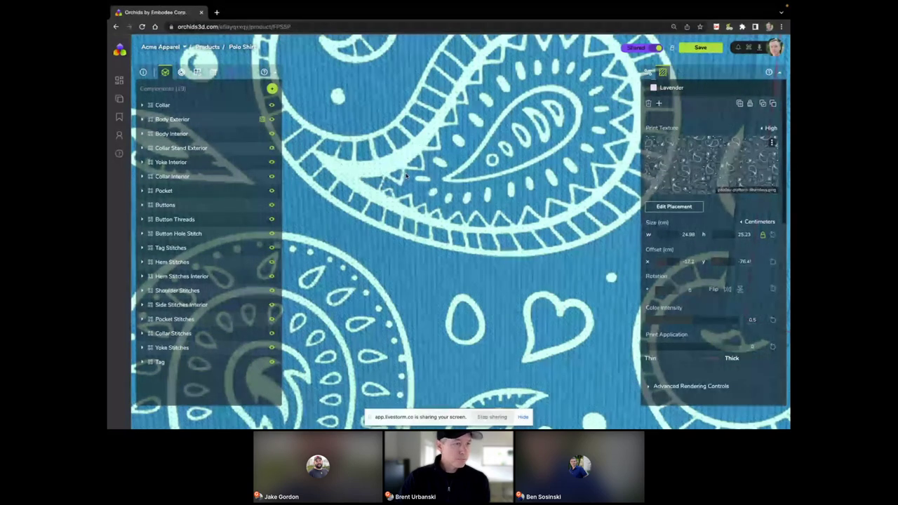
Inspect the flattened paisley print across the shirt front and around the pocket from several distances and angles
scroll(406, 176, down, 3)
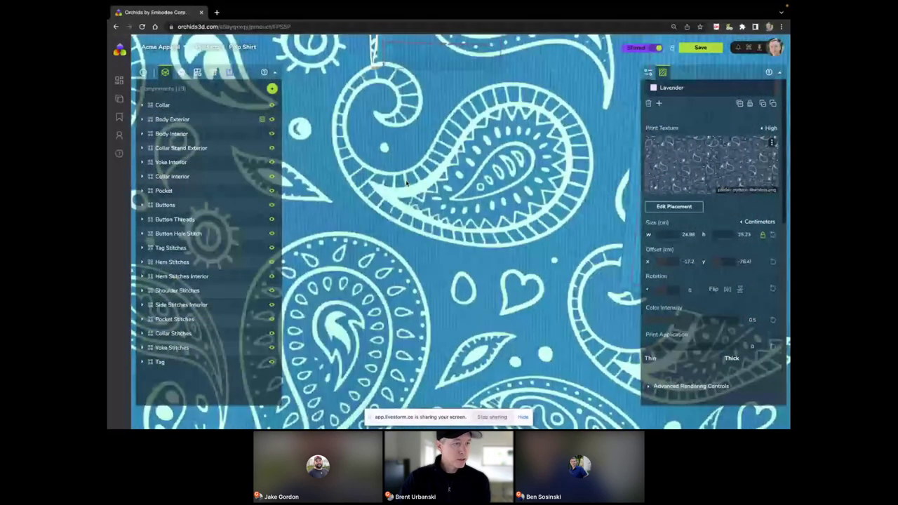
scroll(404, 184, down, 2)
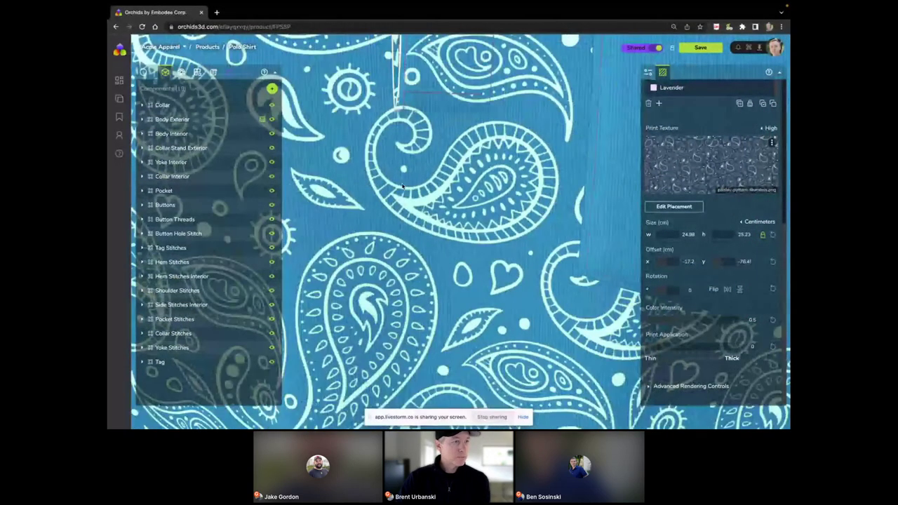
scroll(386, 168, down, 2)
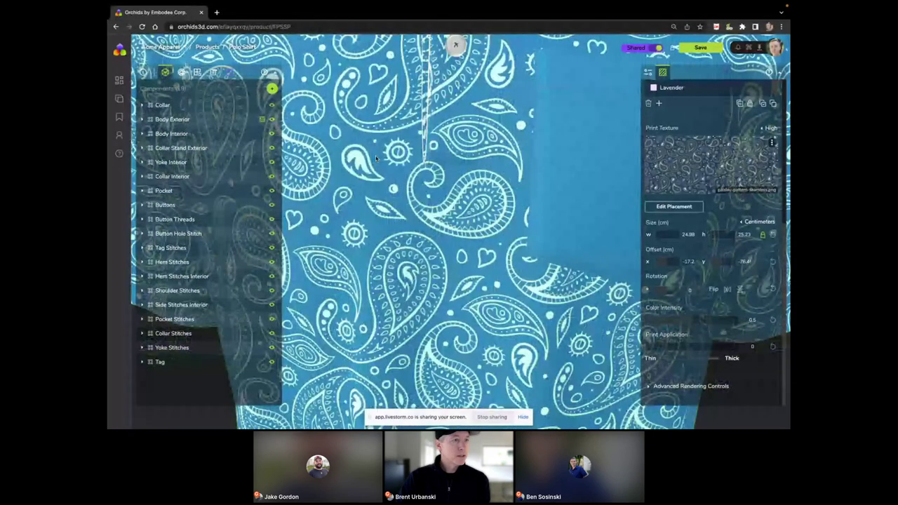
scroll(376, 159, down, 1)
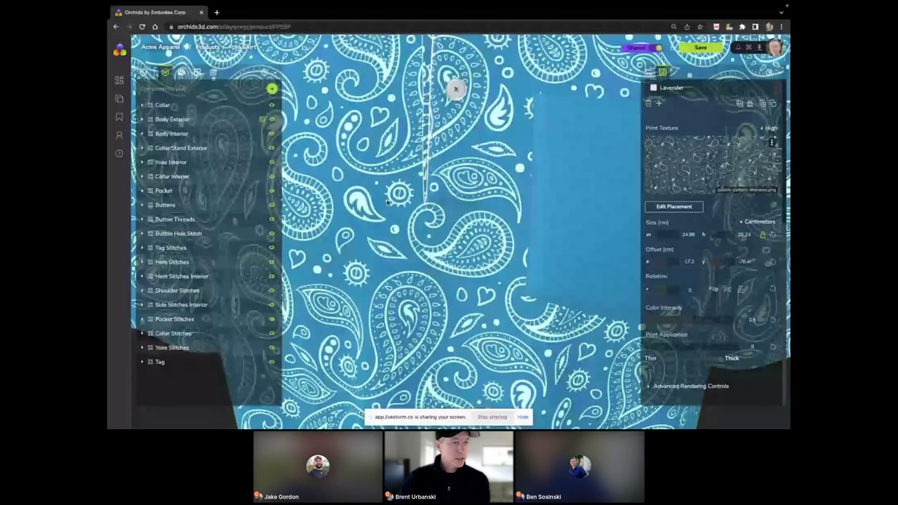
scroll(408, 201, down, 1)
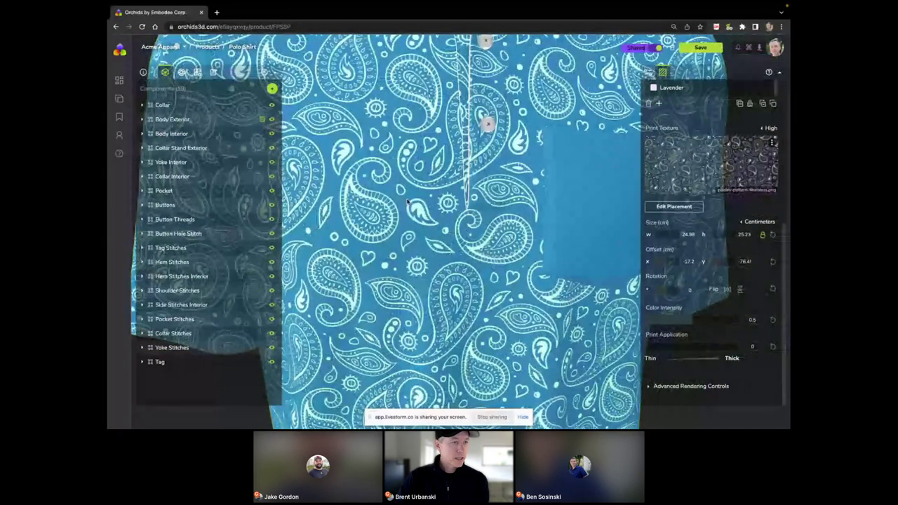
scroll(407, 274, down, 1)
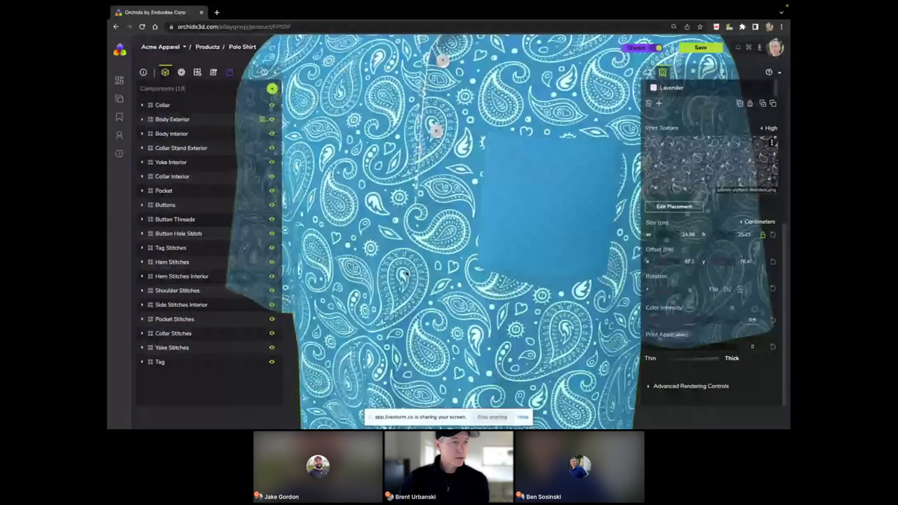
drag(406, 274, 399, 278)
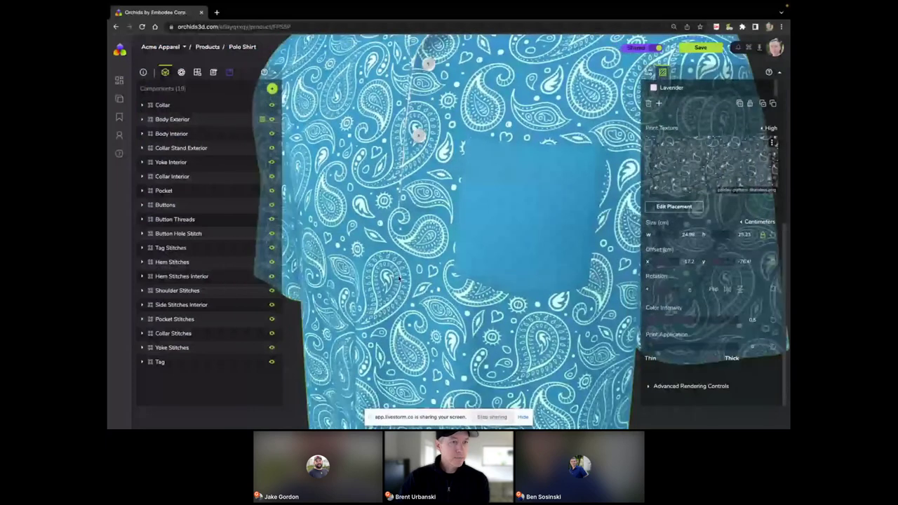
drag(568, 250, 552, 252)
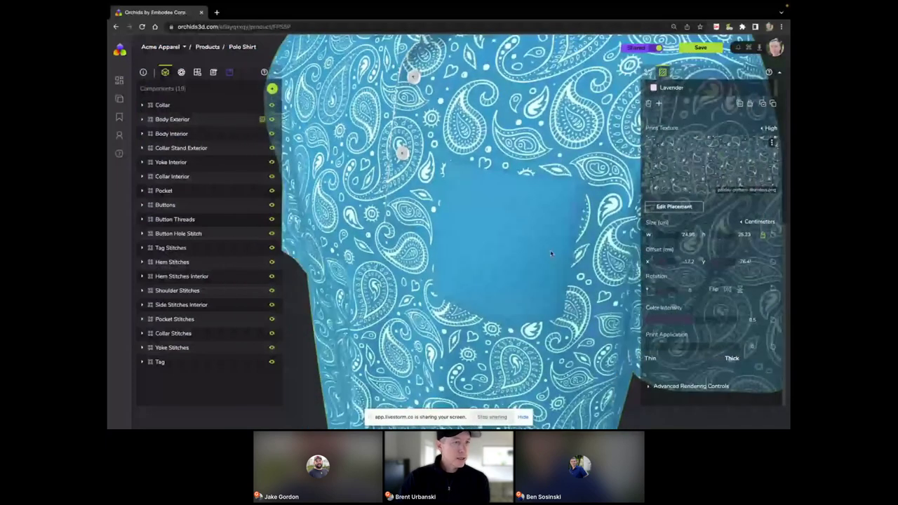
Select the shirt pocket and open its Pocket Graphic set with the GraphicsDecal_Embroidered graphic shown
click(551, 254)
scroll(232, 245, down, 1)
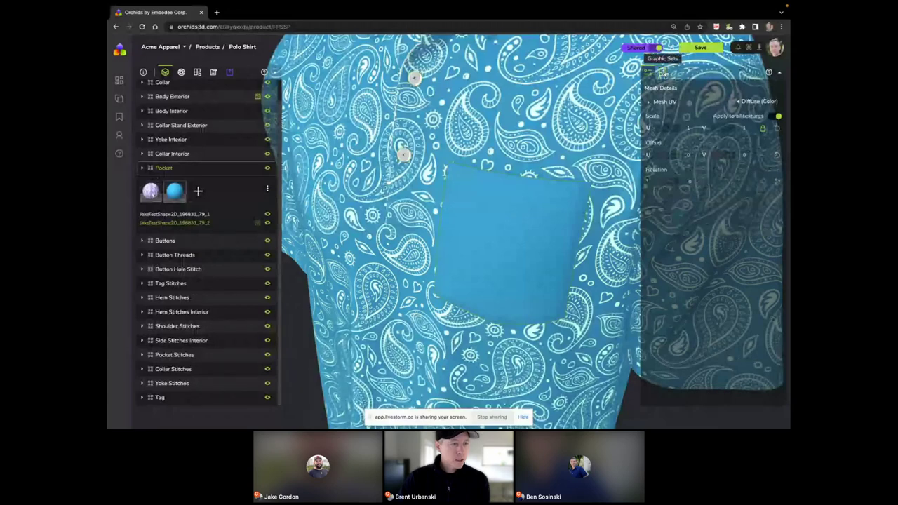
click(663, 73)
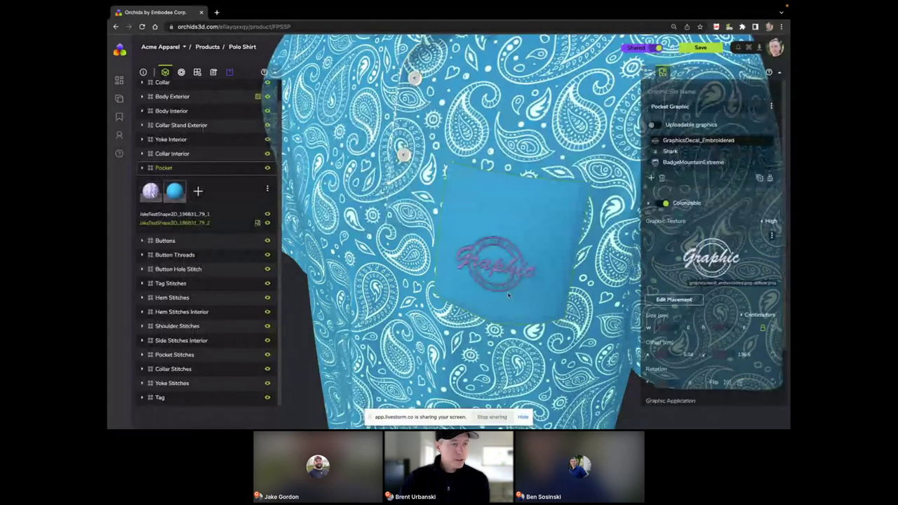
drag(509, 295, 483, 221)
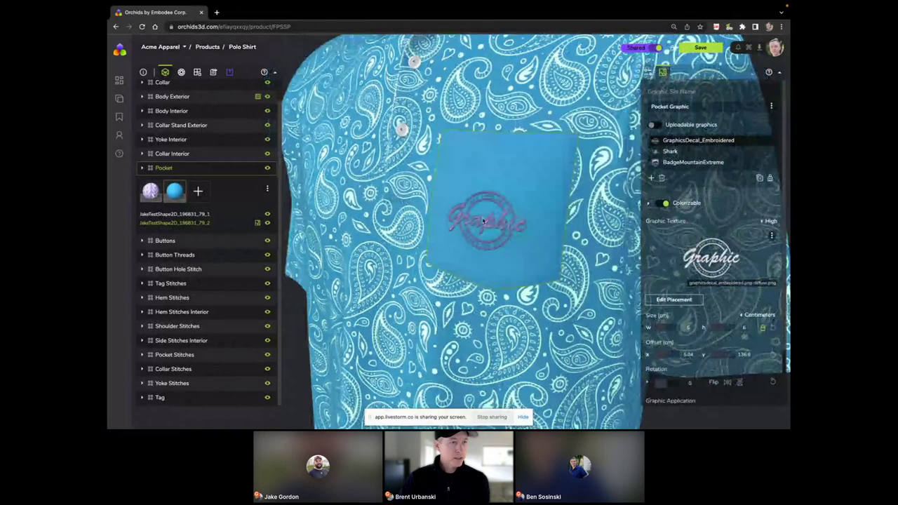
Examine the embroidered graphic's raised surface on the pocket up close and from farther away
scroll(483, 221, up, 3)
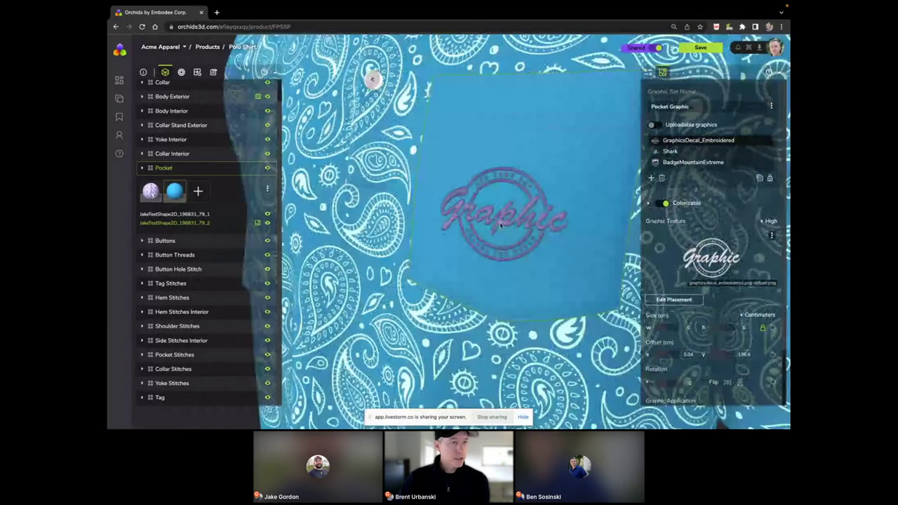
scroll(500, 225, up, 4)
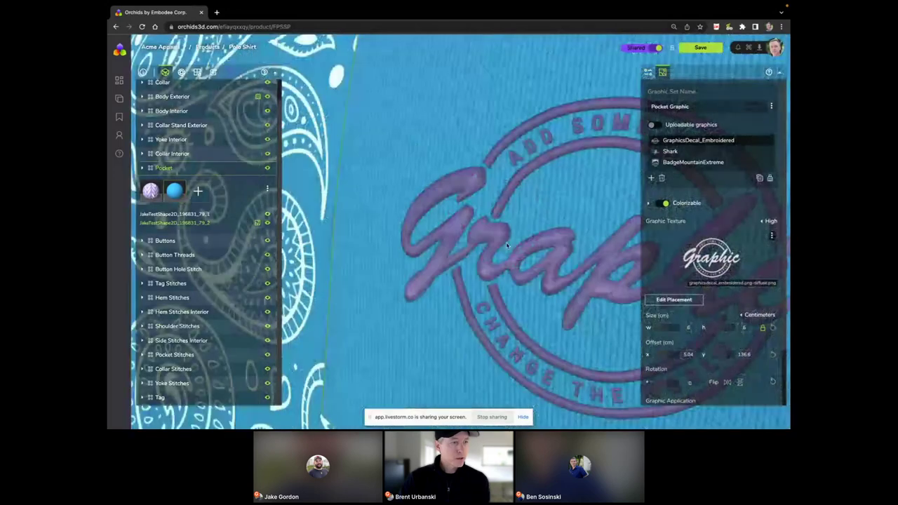
scroll(507, 244, up, 2)
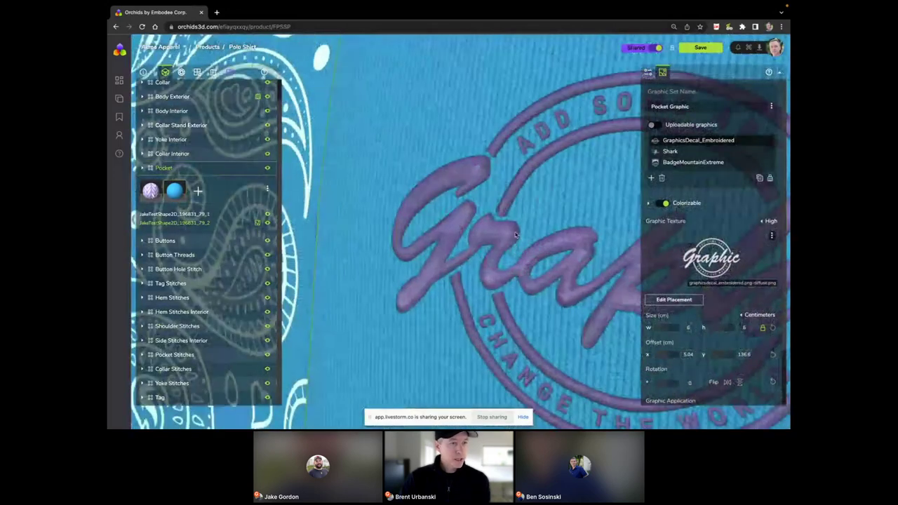
scroll(516, 235, down, 2)
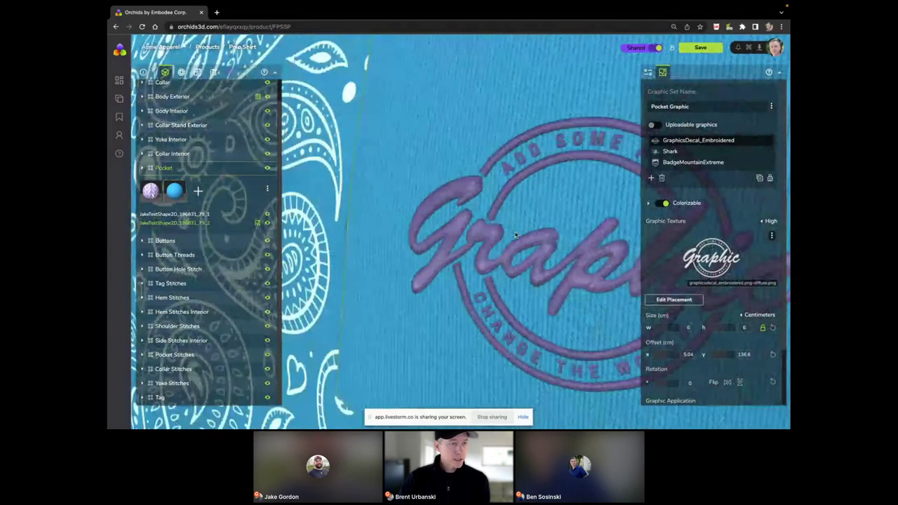
scroll(515, 235, down, 2)
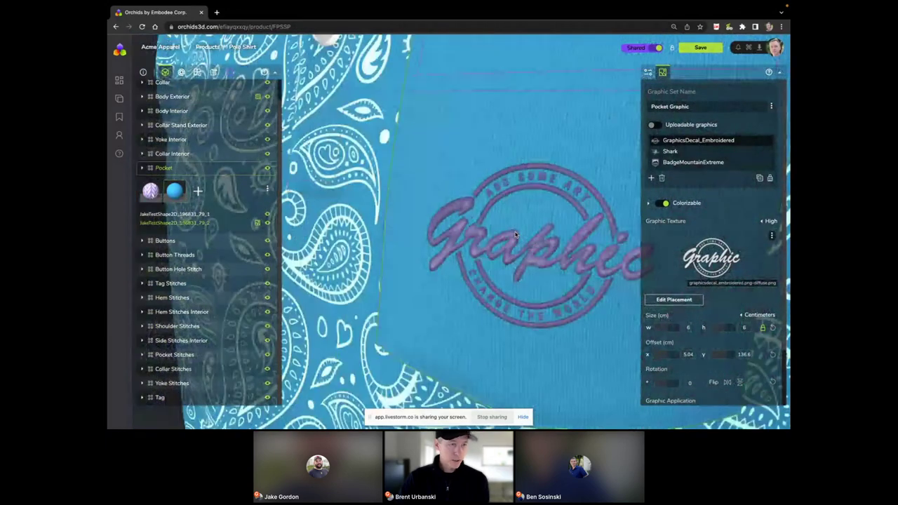
scroll(515, 235, down, 2)
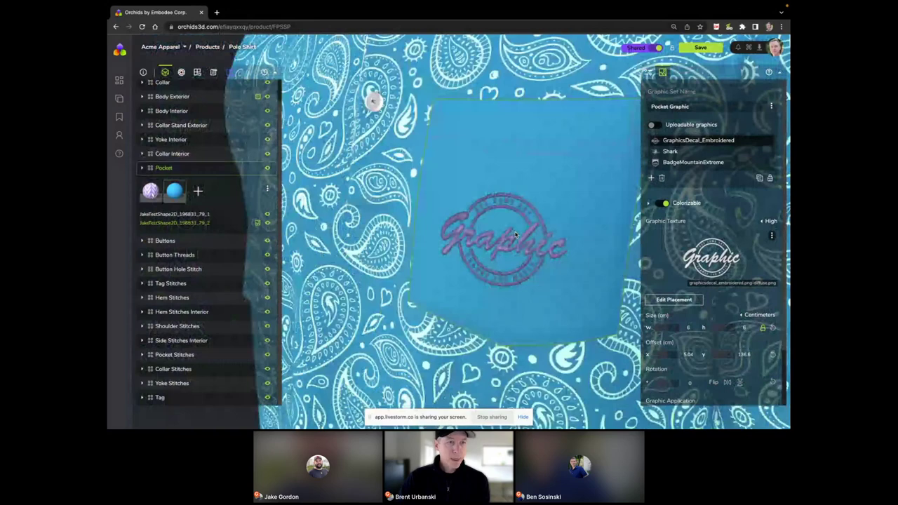
scroll(513, 266, down, 2)
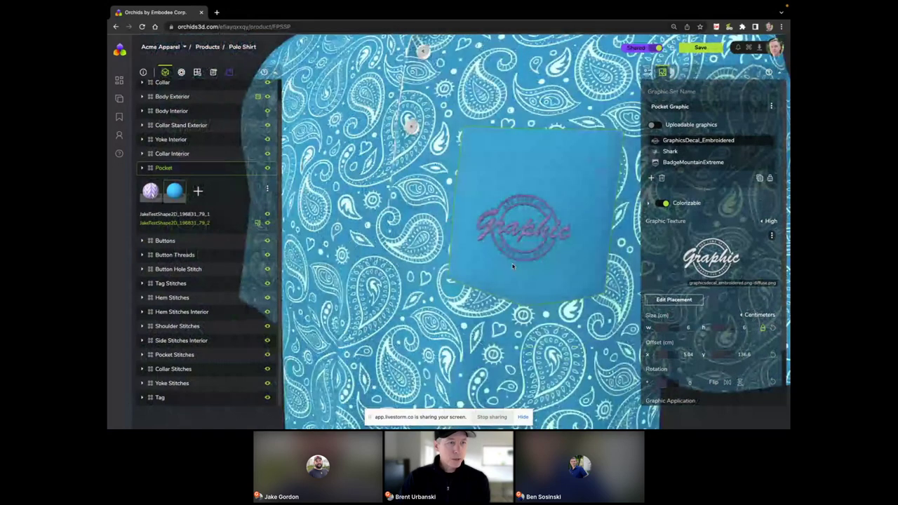
drag(513, 265, 537, 261)
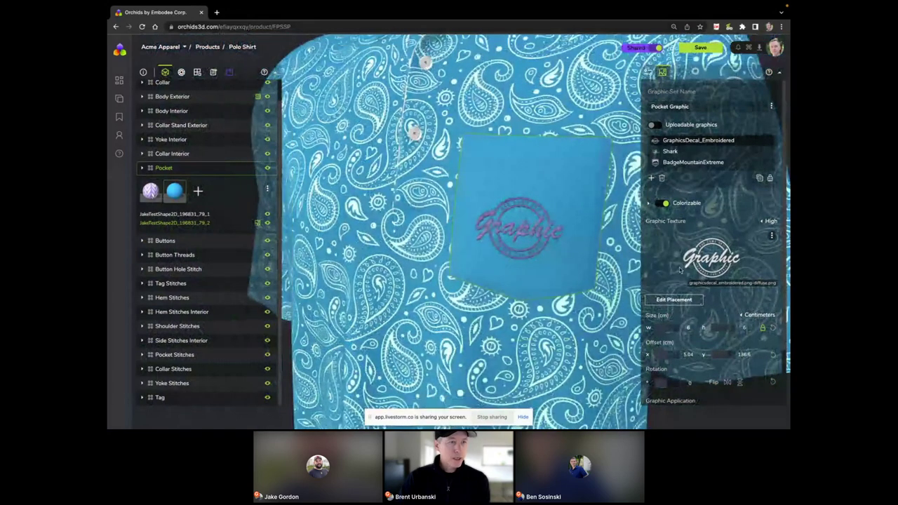
Add a new graphic to the Pocket Graphic set using Orchids_stacked.png from the library graphics
click(652, 179)
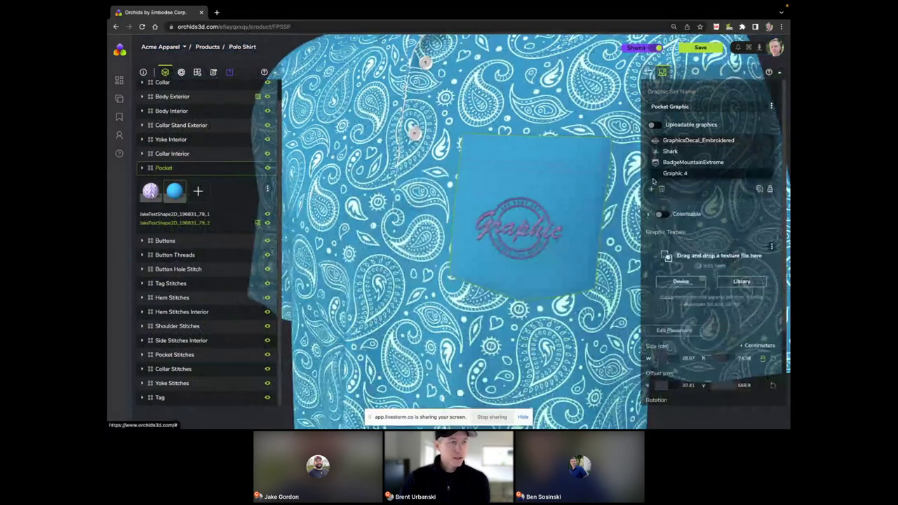
click(743, 281)
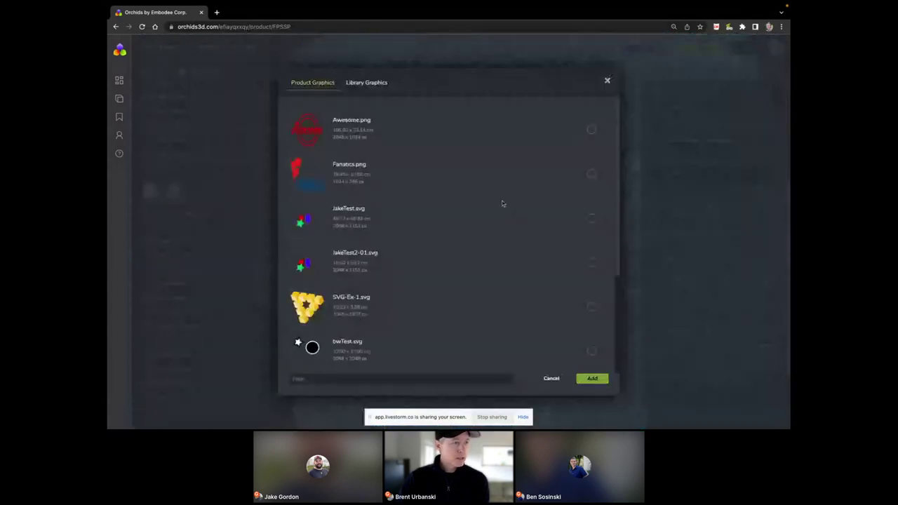
click(368, 83)
scroll(404, 203, down, 2)
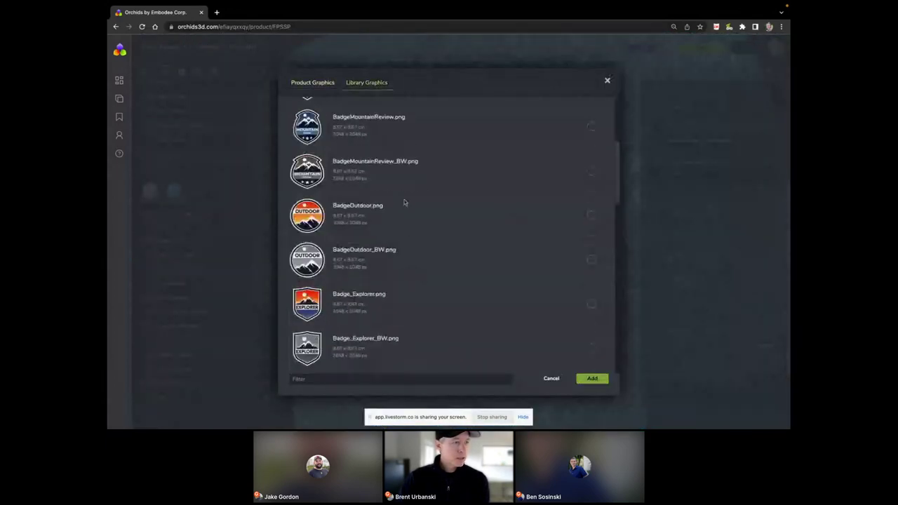
scroll(404, 203, down, 8)
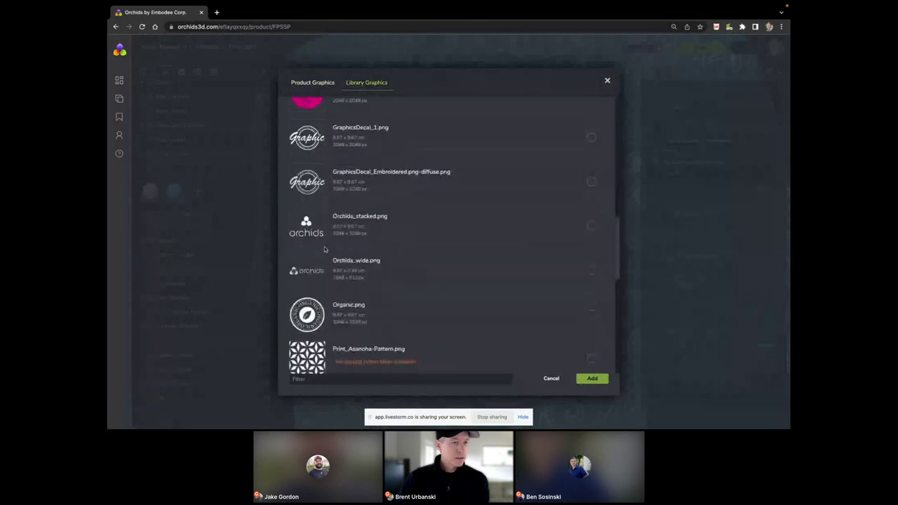
click(315, 232)
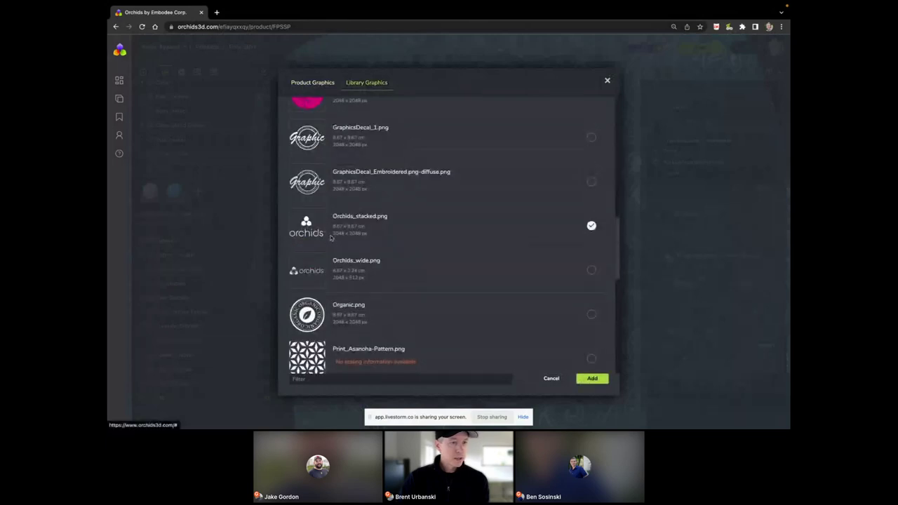
click(592, 379)
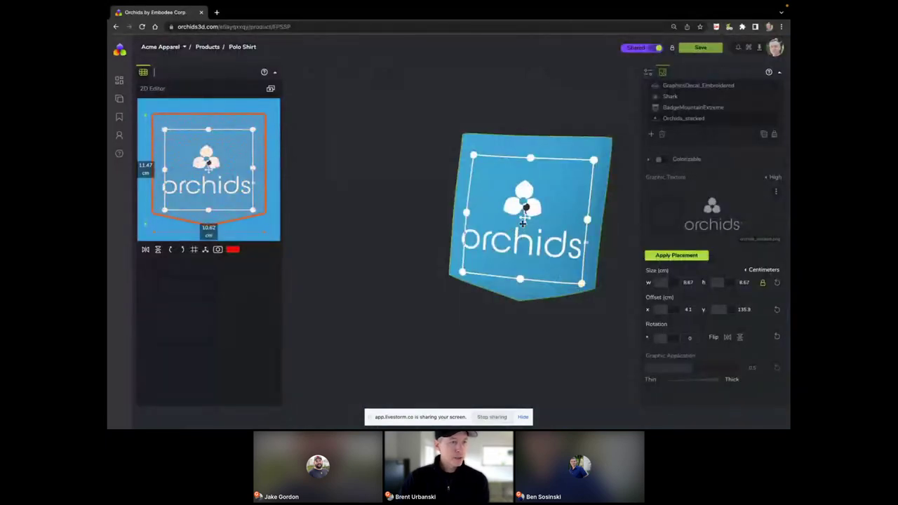
Scale the Orchids logo to about 6.04 × 6.04 cm and position it on the pocket at an offset of about 5.47, 136.9 cm
mouse_move(524, 221)
mouse_down()
mouse_move(525, 228)
mouse_move(539, 224)
mouse_up()
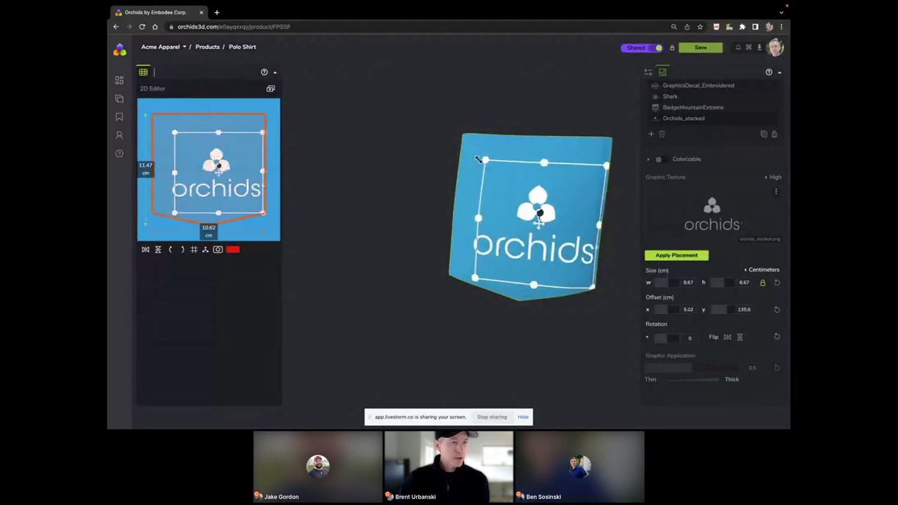
drag(479, 160, 520, 200)
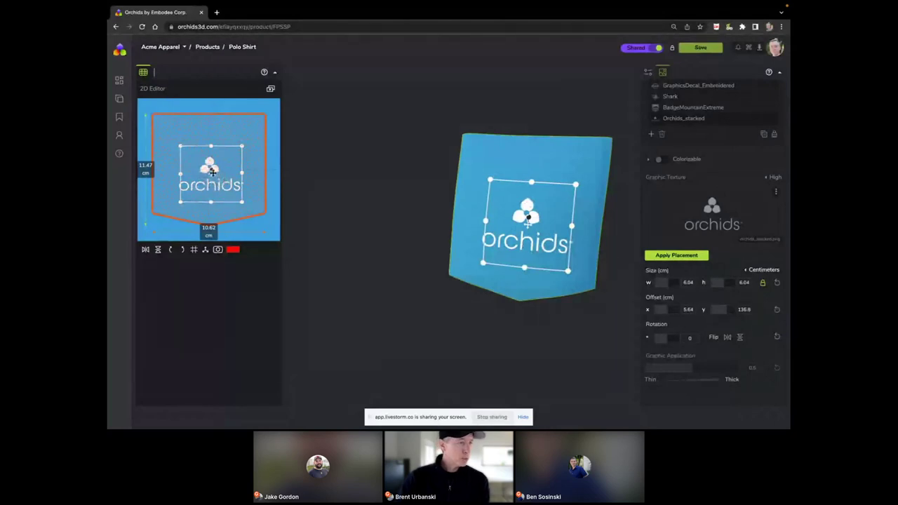
drag(217, 171, 215, 170)
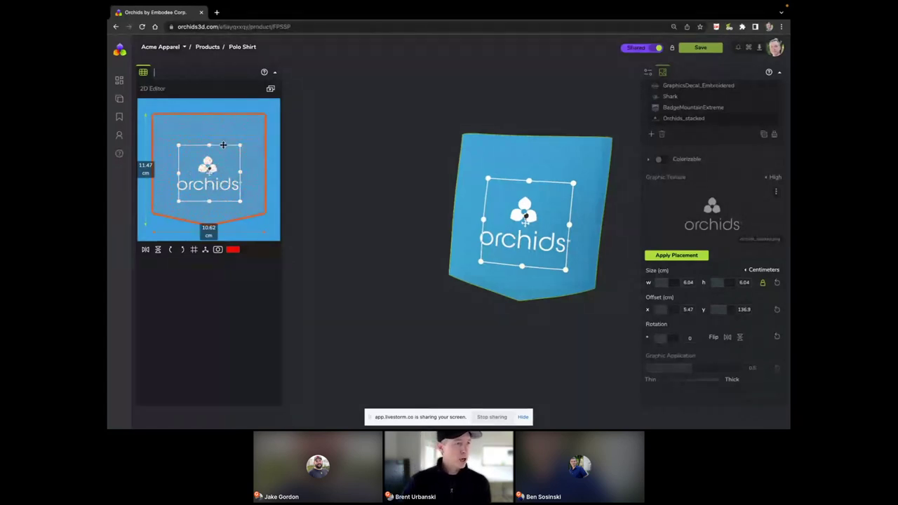
Swap the 2D editor into the main view and nudge the Orchids logo slightly lower, centred across the pocket's width
click(270, 91)
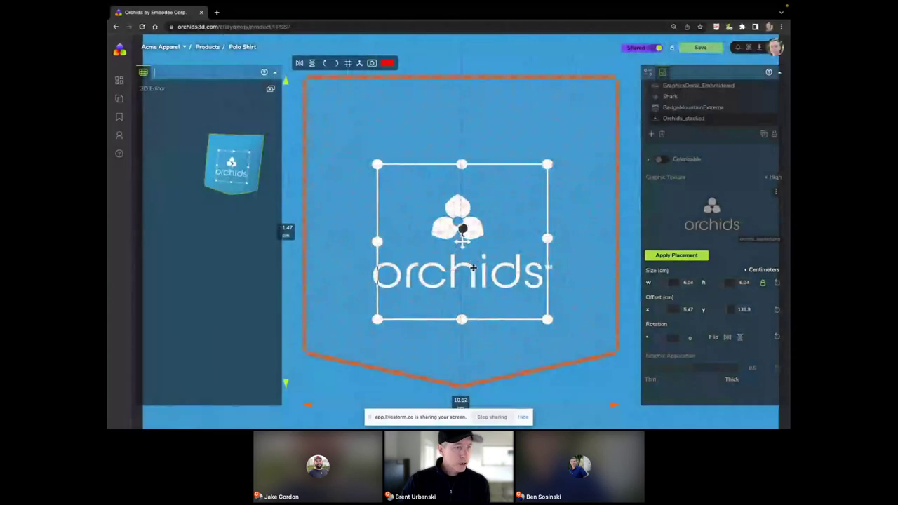
drag(462, 241, 461, 244)
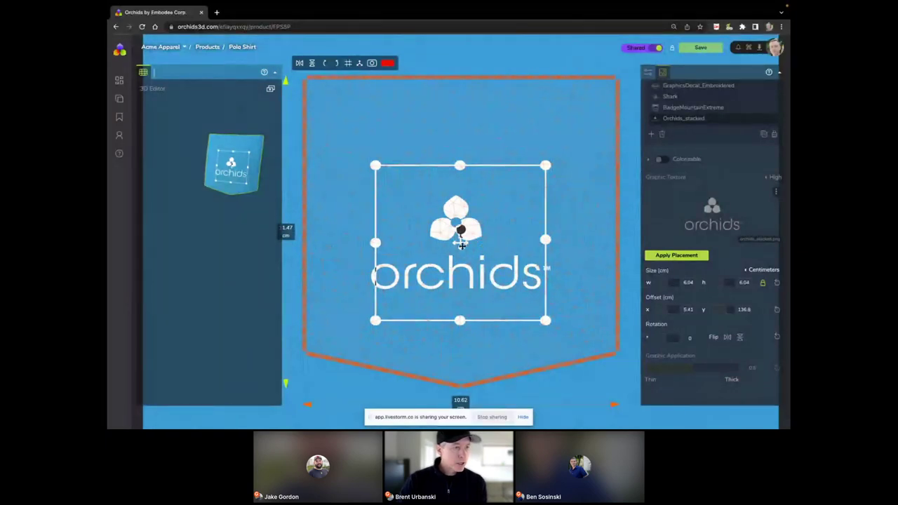
mouse_move(462, 244)
mouse_down()
mouse_move(462, 234)
mouse_move(460, 258)
mouse_up()
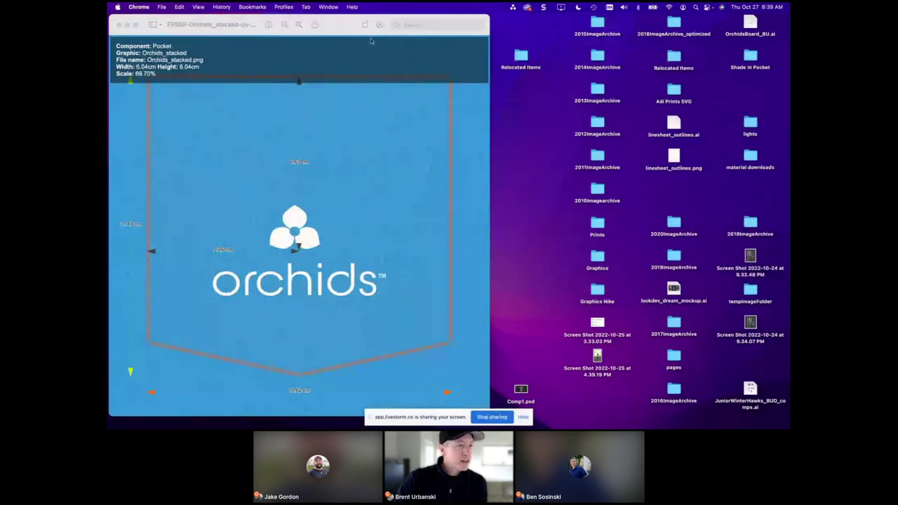
Return to the Orchids 3D product window and apply the Orchids logo's placement on the pocket
click(328, 7)
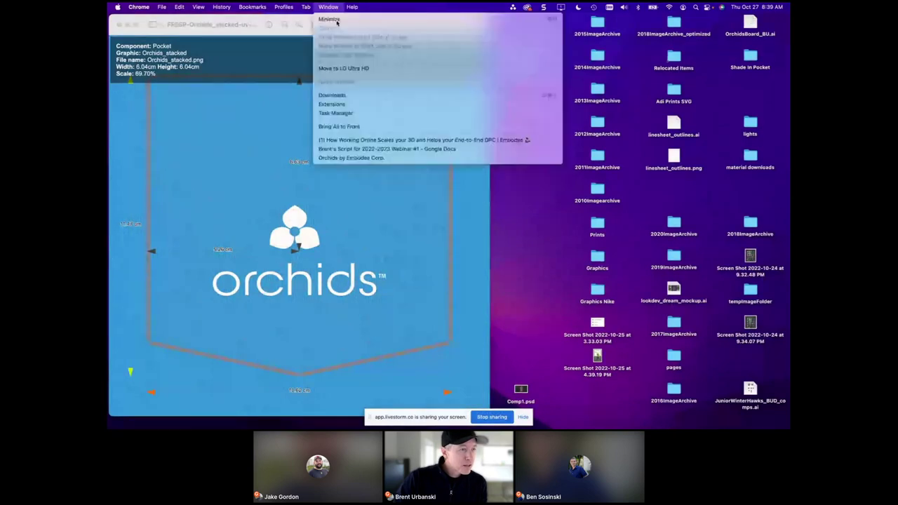
click(353, 157)
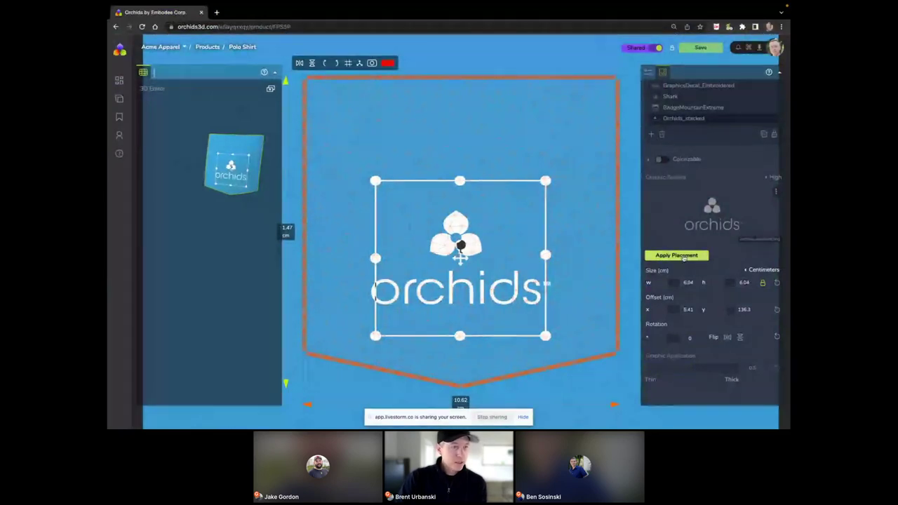
click(676, 256)
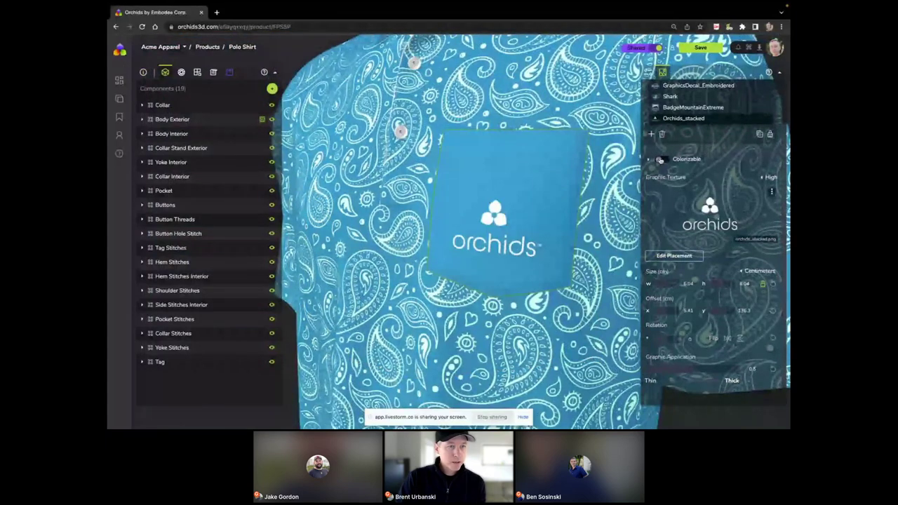
Make the Orchids logo colorizable, add all 2023 Spring Colors to its material colors and select Water
click(659, 159)
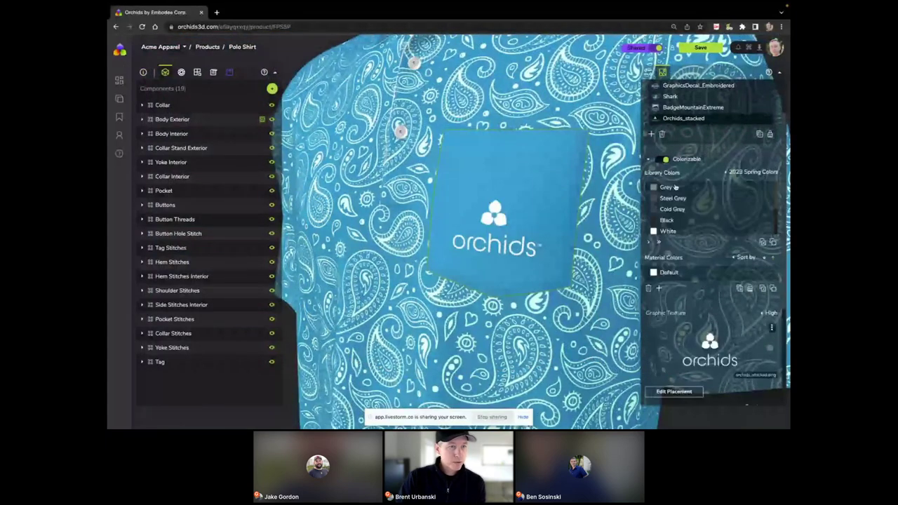
click(658, 242)
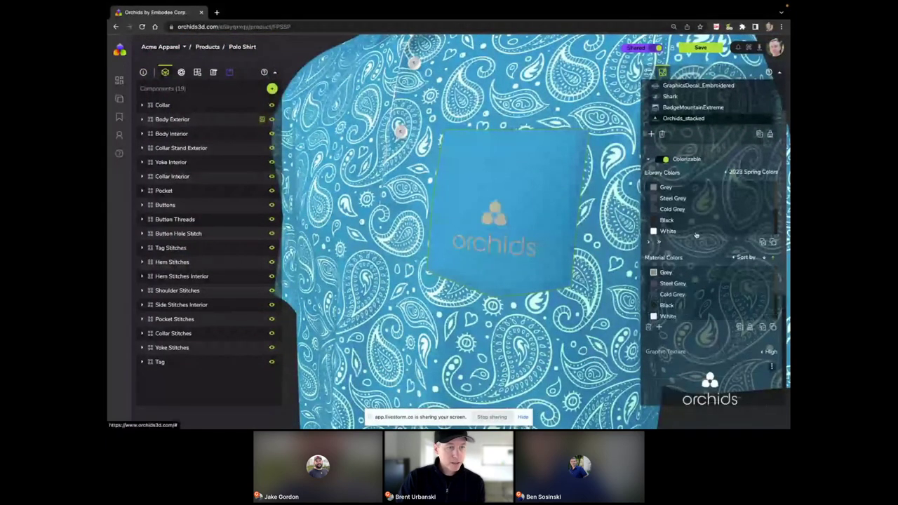
scroll(682, 282, down, 1)
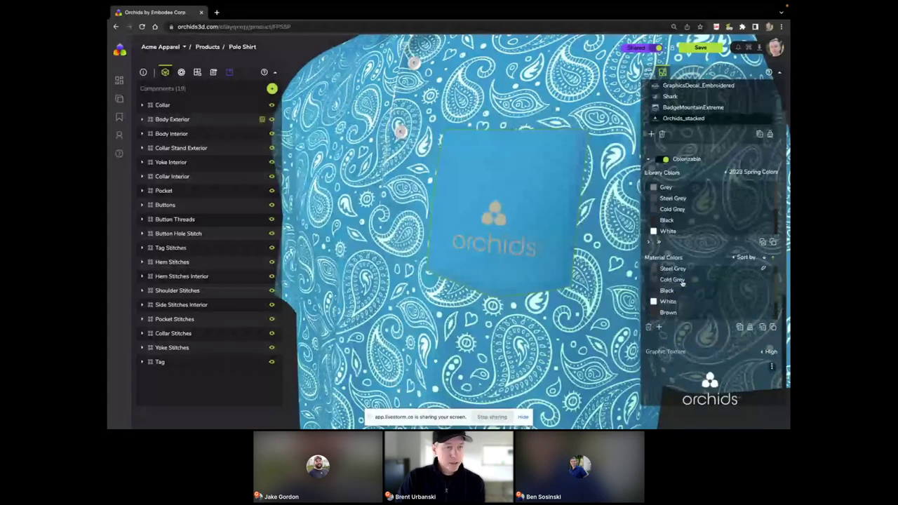
scroll(679, 289, down, 3)
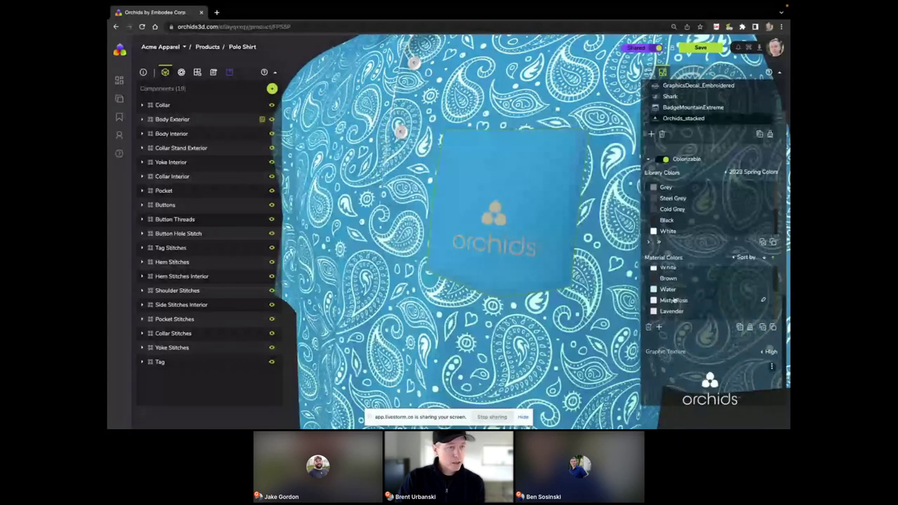
click(653, 289)
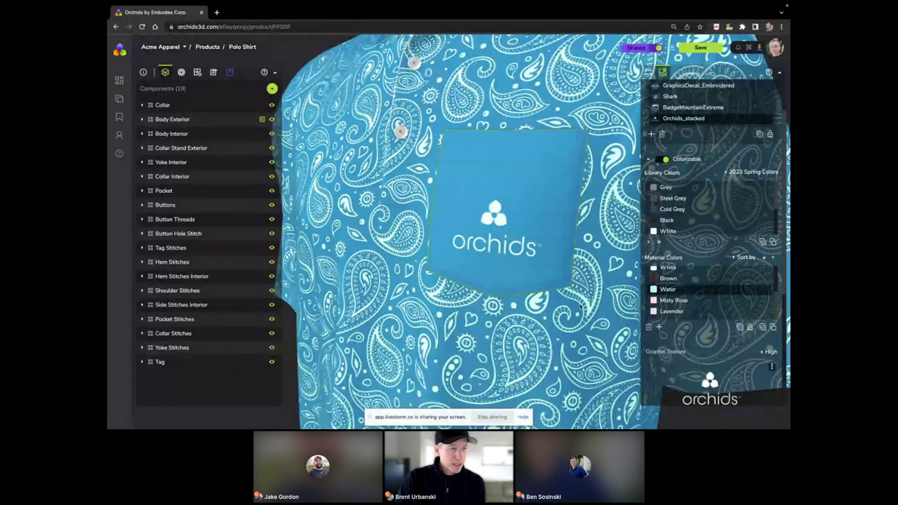
Set the pocket logo's Graphic Application thickness to 1, the thick end of the range
scroll(734, 344, down, 1)
scroll(734, 344, down, 1)
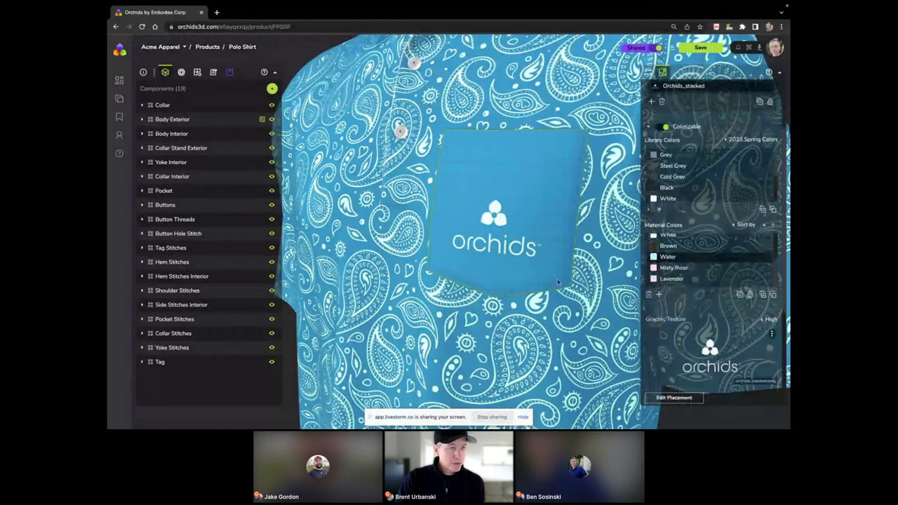
scroll(557, 282, up, 2)
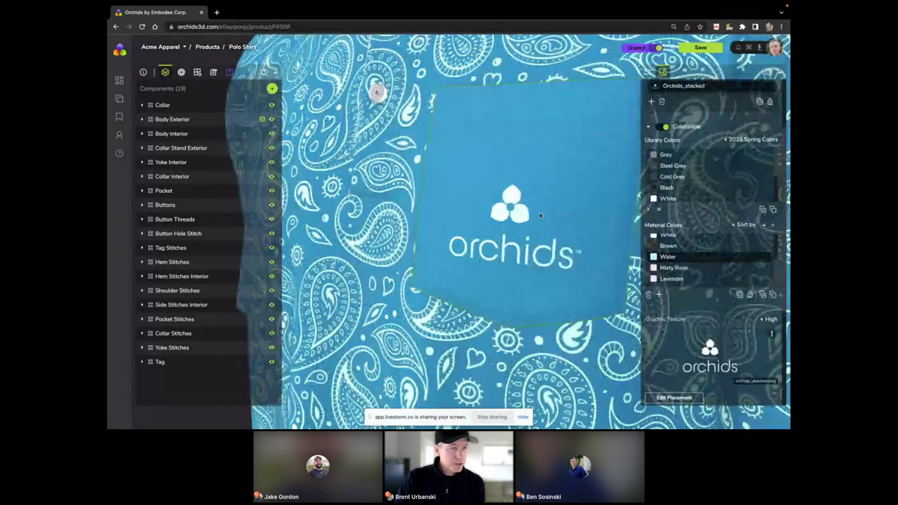
scroll(540, 215, up, 2)
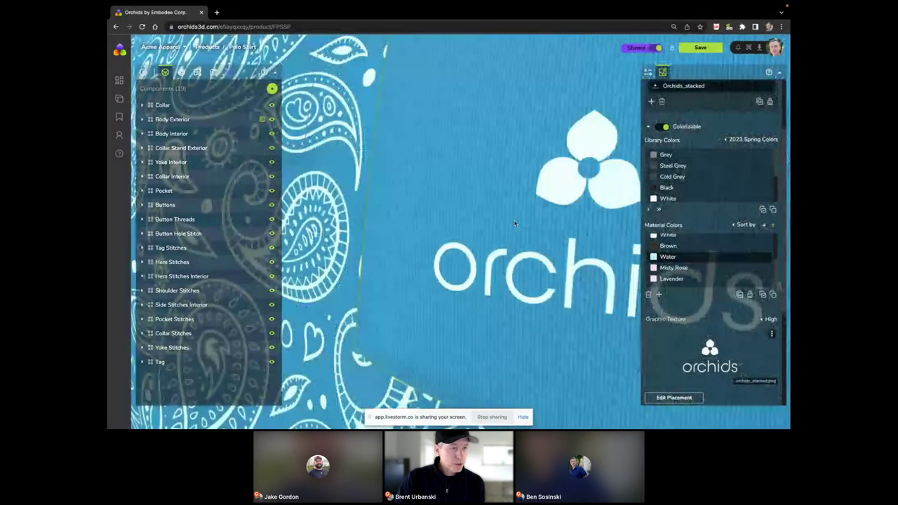
drag(514, 223, 498, 224)
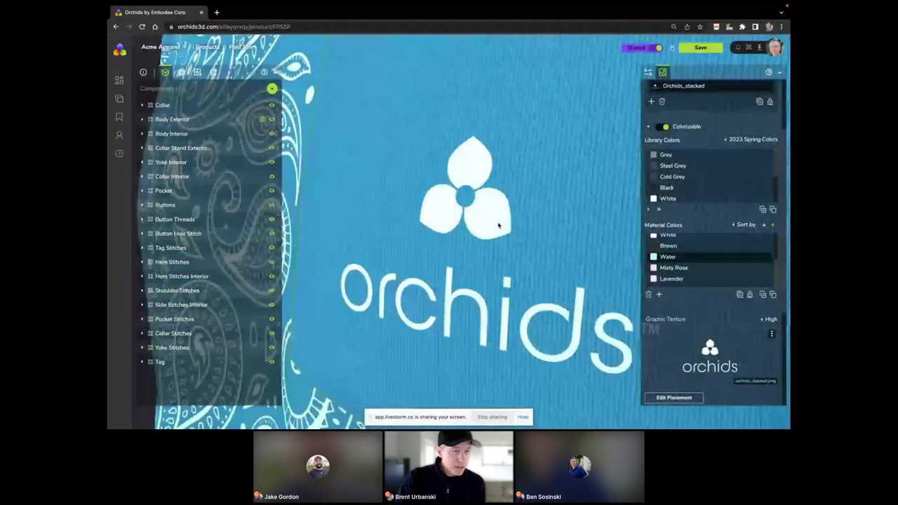
click(674, 397)
drag(664, 346, 752, 358)
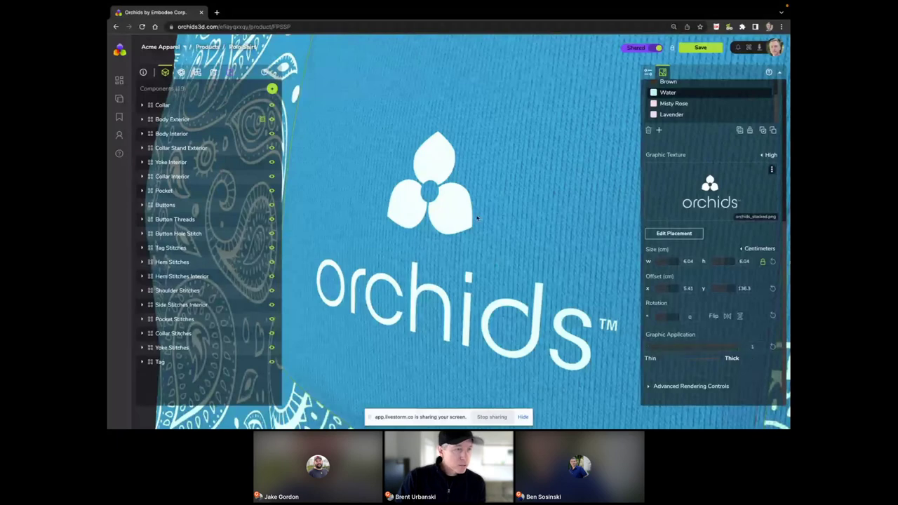
drag(450, 202, 501, 201)
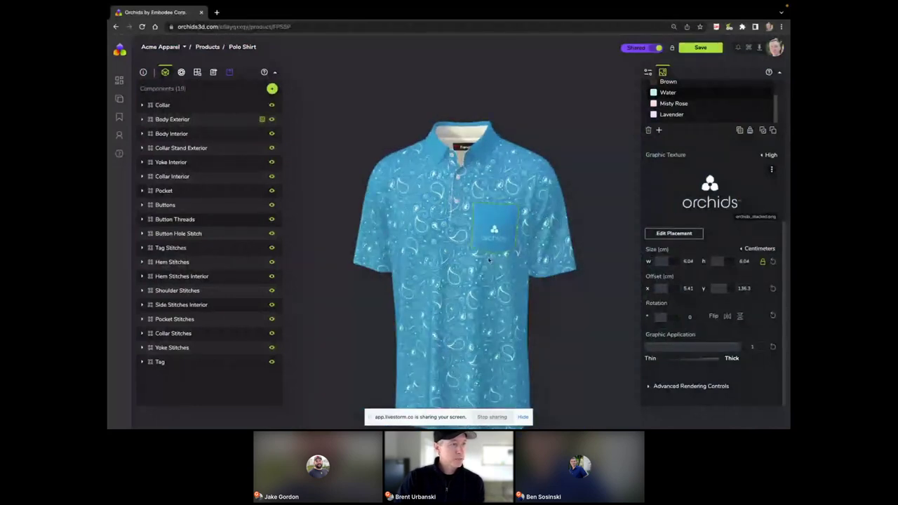
Save the restyled polo shirt as a new variant named Blue Orchids and check it in the variant list
click(142, 72)
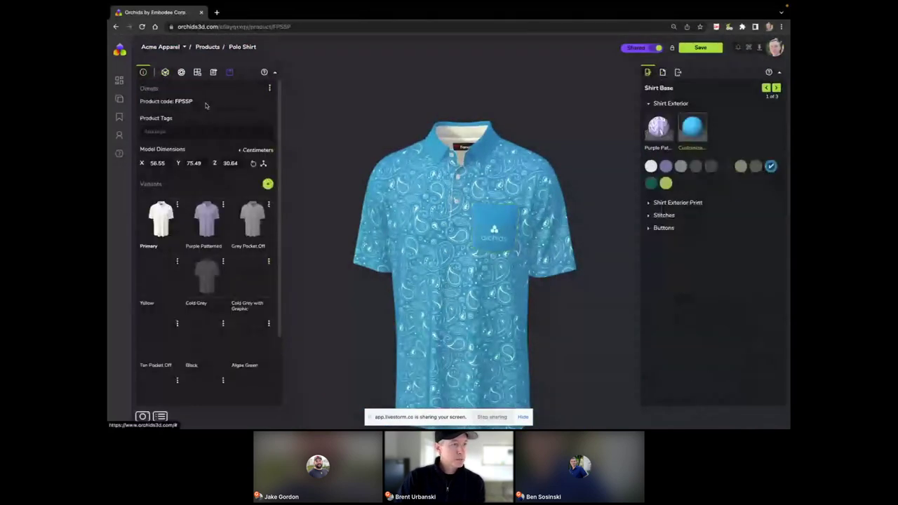
click(268, 184)
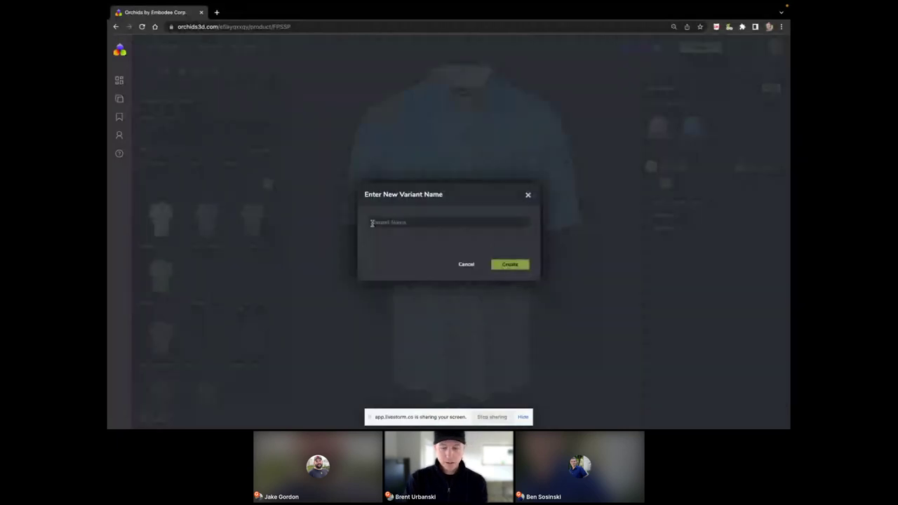
text(O)
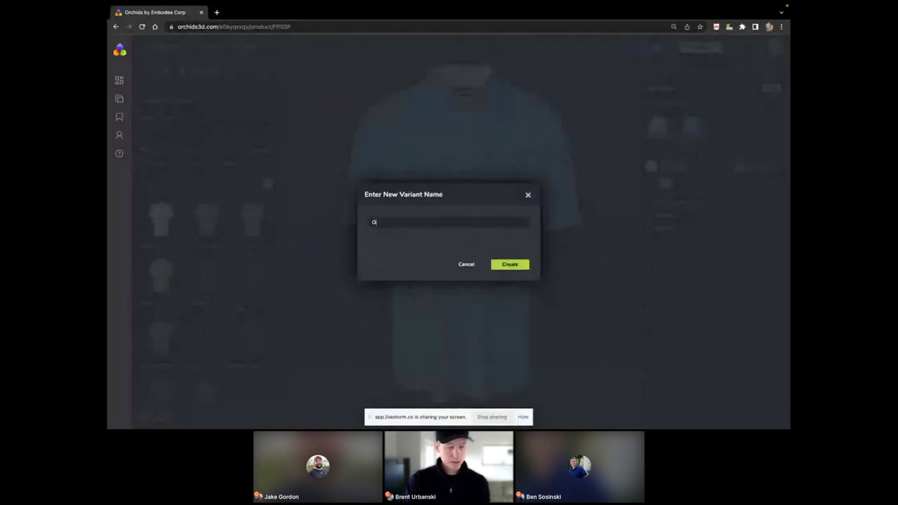
key(BackSpace)
text(Bl)
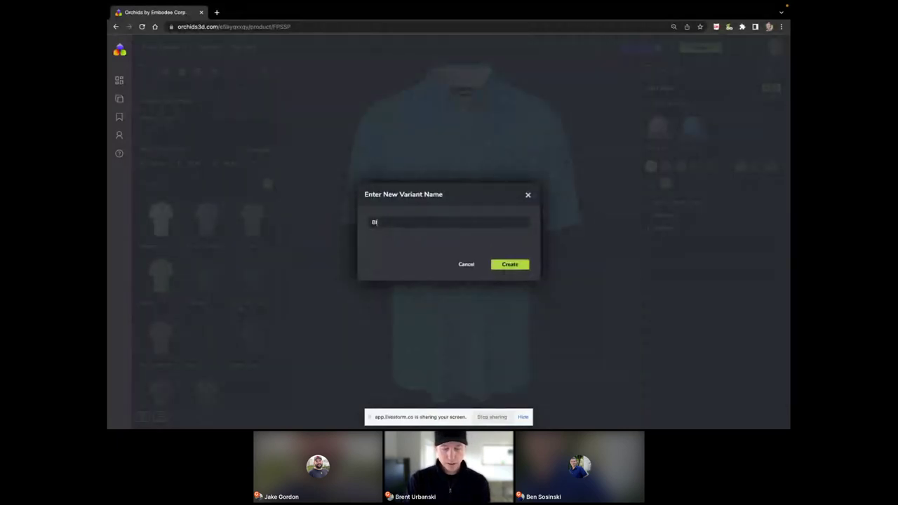
text(ue Orchids)
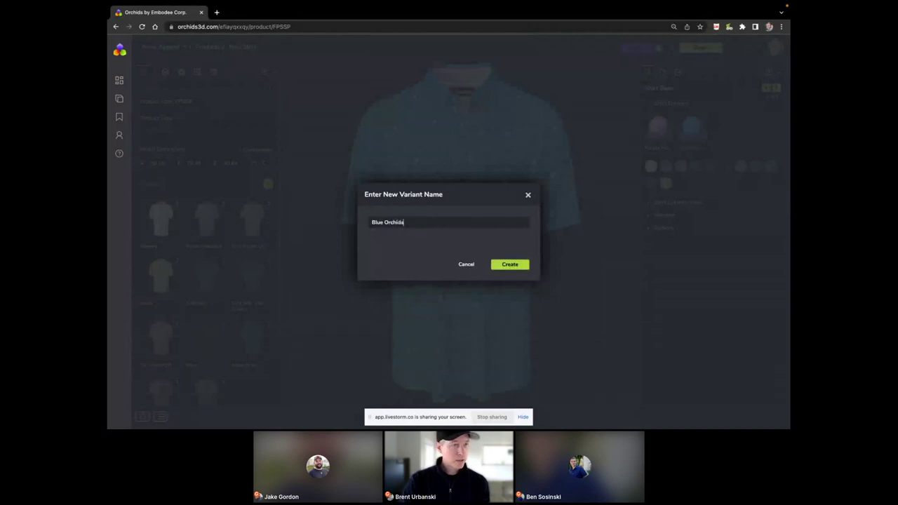
click(498, 265)
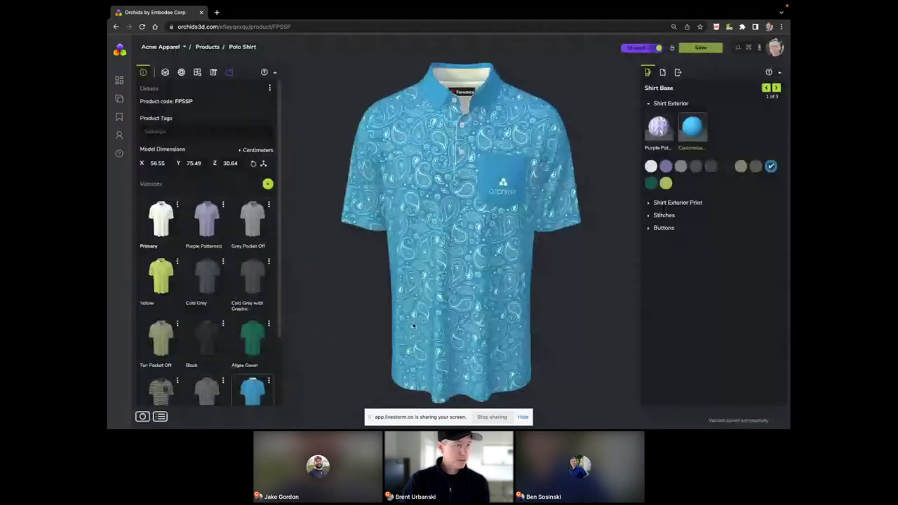
scroll(252, 314, down, 3)
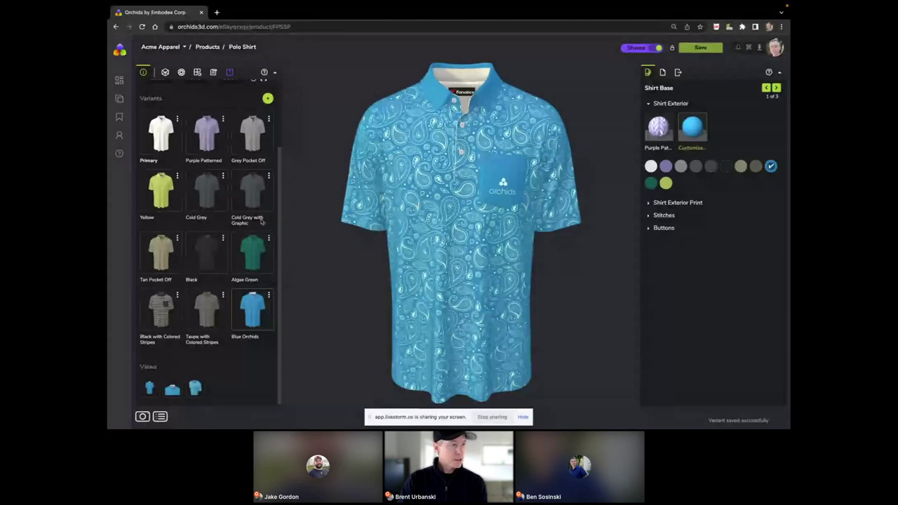
scroll(261, 220, up, 3)
scroll(271, 220, down, 3)
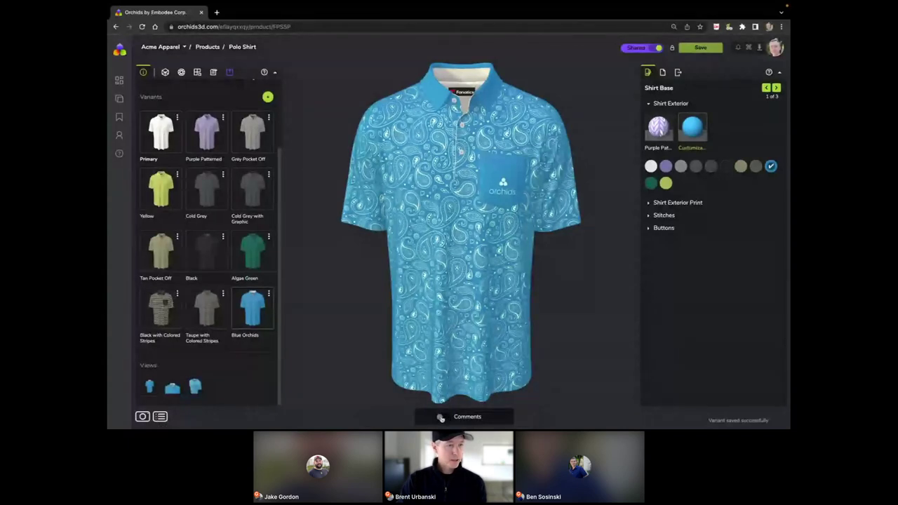
Turn on comments and pin one on the shirt's upper chest, mentioning the colleague with "Ready for Review!!!"
click(443, 418)
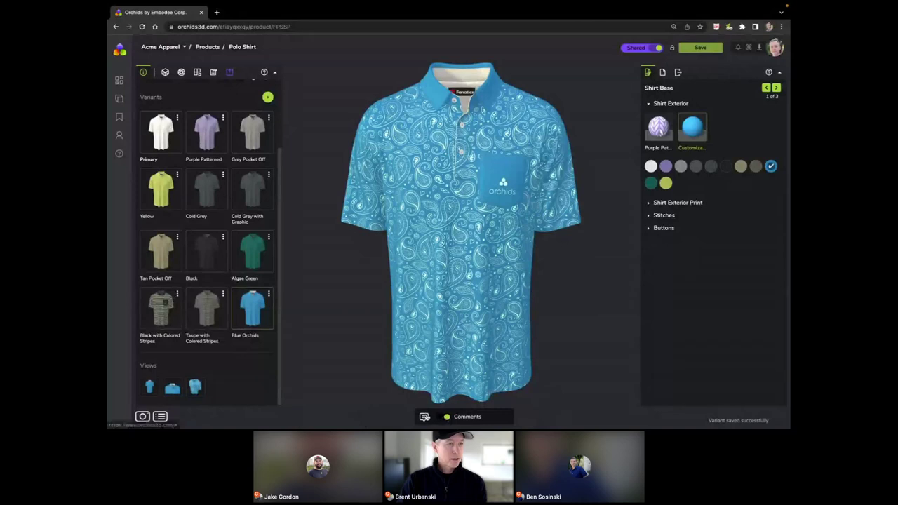
mouse_move(543, 57)
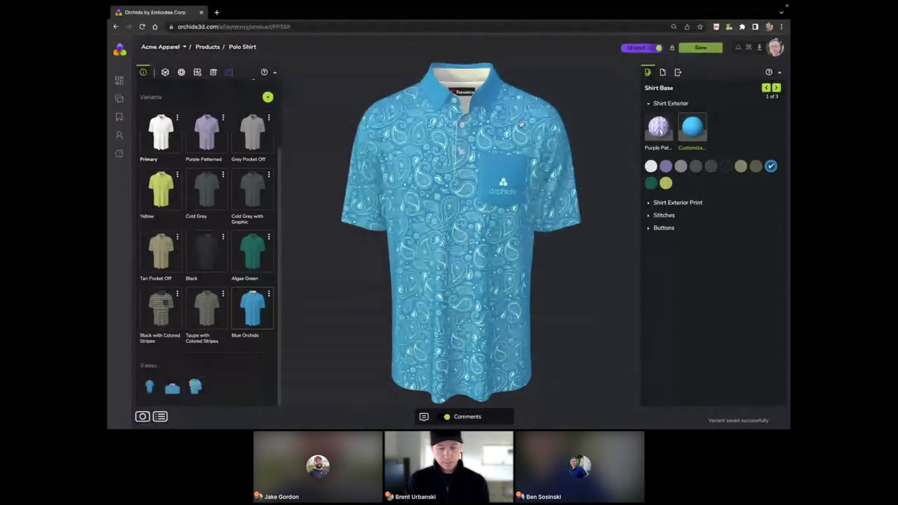
click(518, 119)
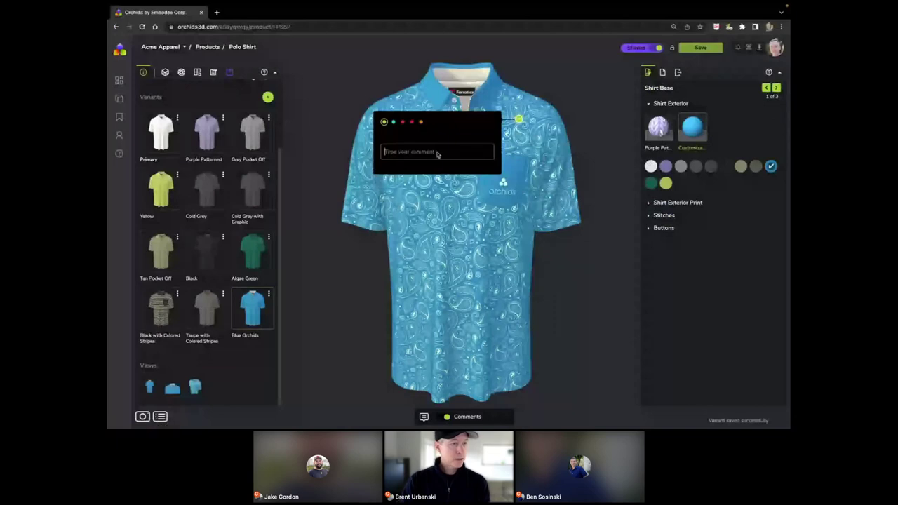
text(@ben)
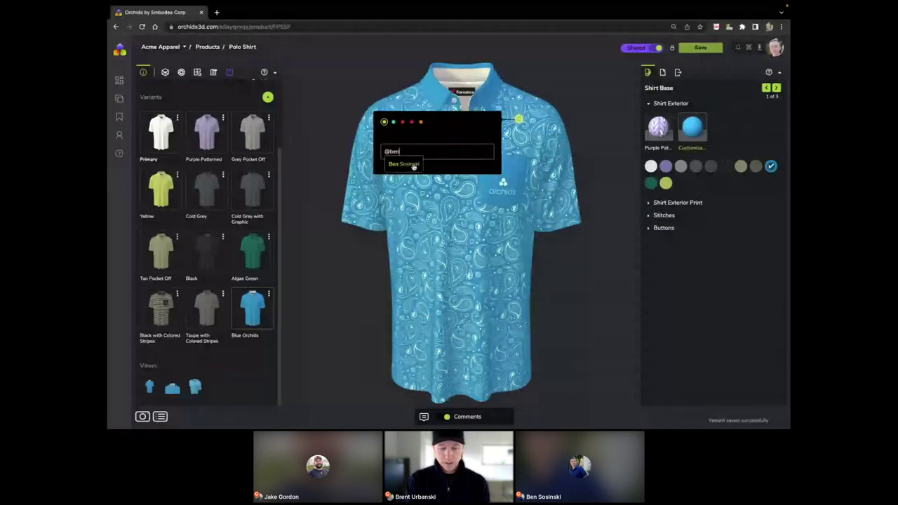
click(413, 165)
text(Ready for)
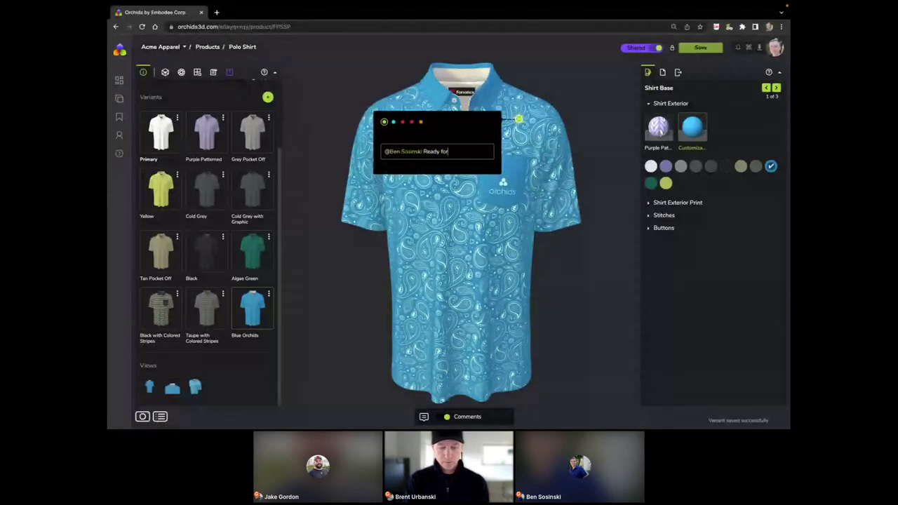
text( Review!!!)
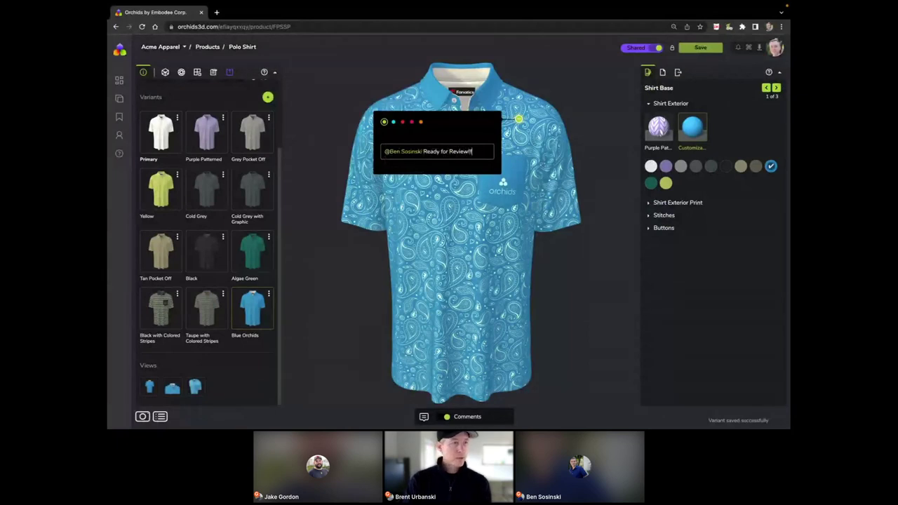
key(Return)
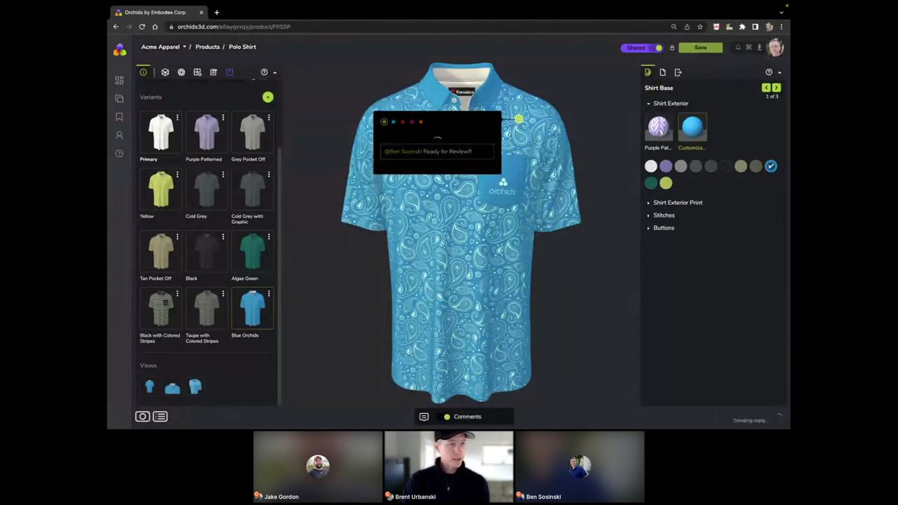
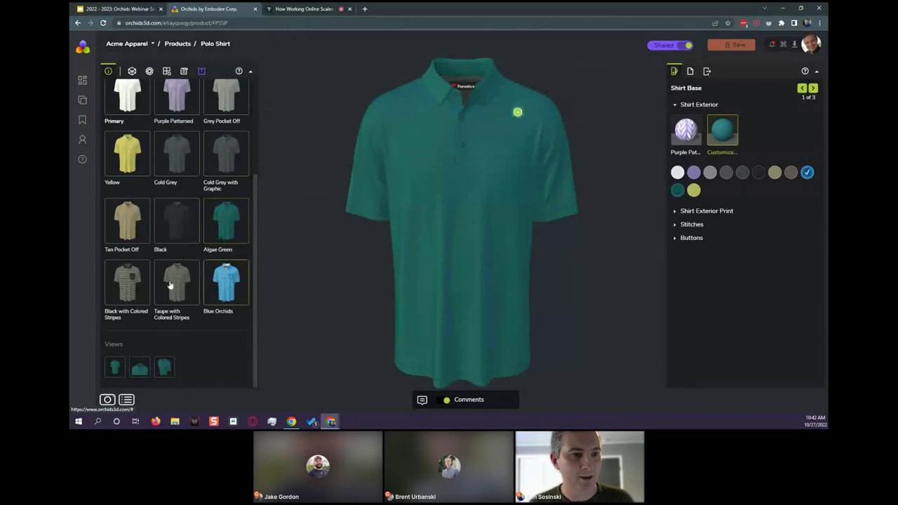
Show the Black variant of the polo shirt
click(173, 224)
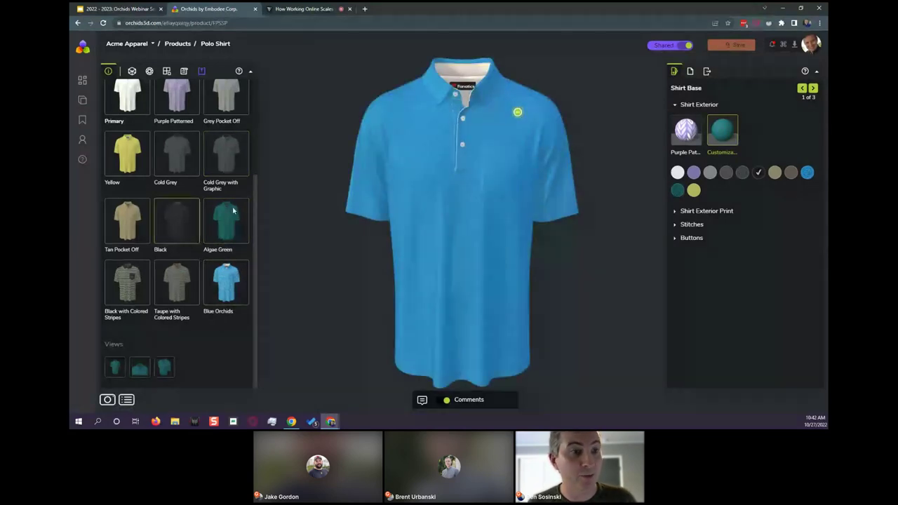
scroll(167, 280, up, 2)
scroll(167, 281, up, 1)
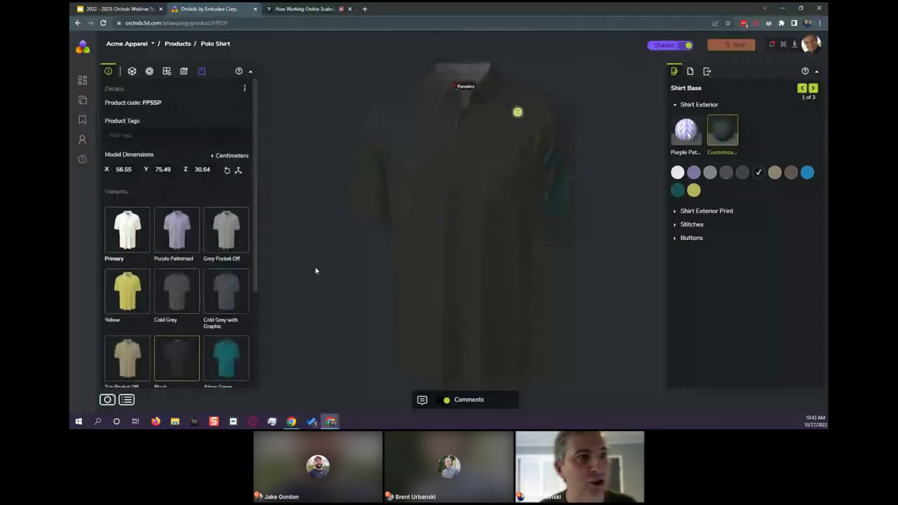
Open the Spring 2023 Line Plan space and view its upper product rows up close
click(82, 80)
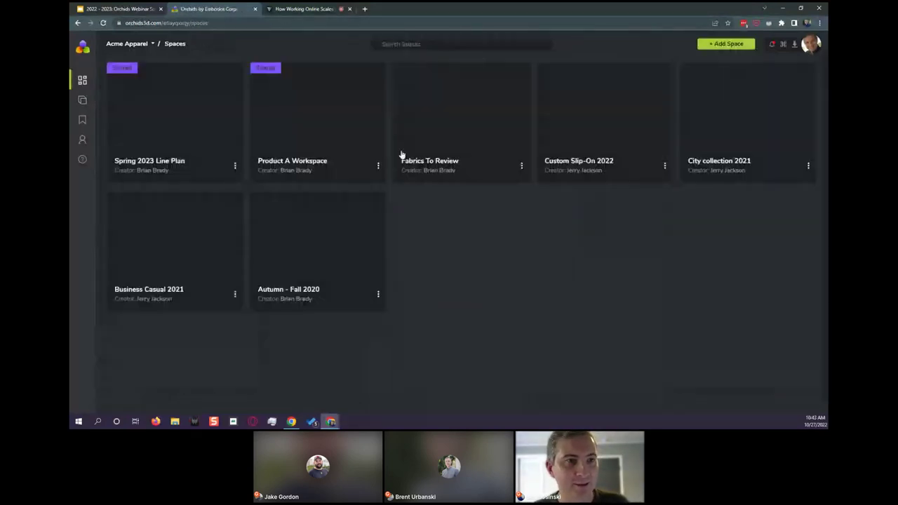
click(222, 127)
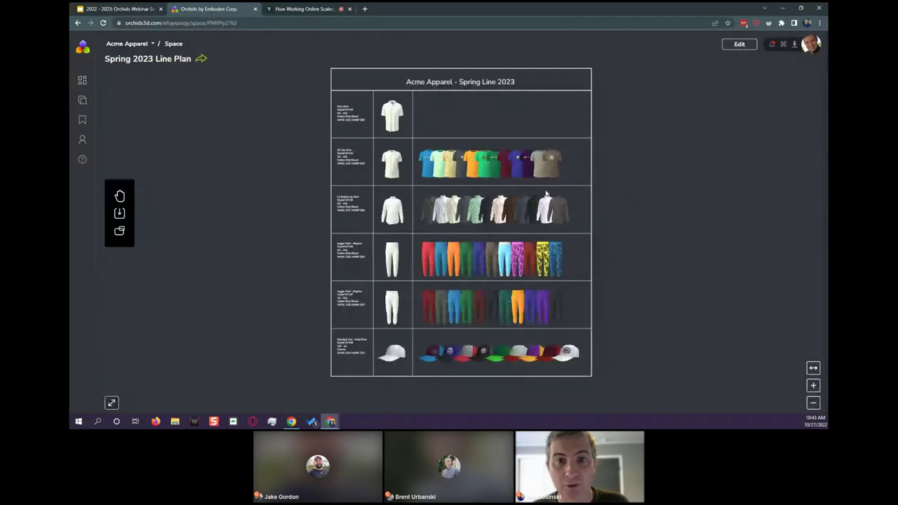
scroll(544, 191, up, 3)
scroll(278, 250, up, 1)
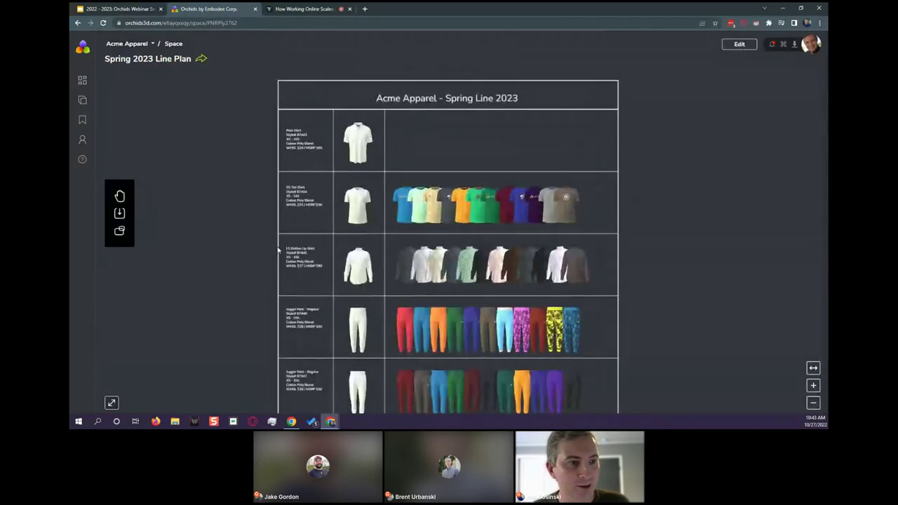
Edit the Spring 2023 Line Plan space and insert all Polo Shirt variants in view 1
click(740, 45)
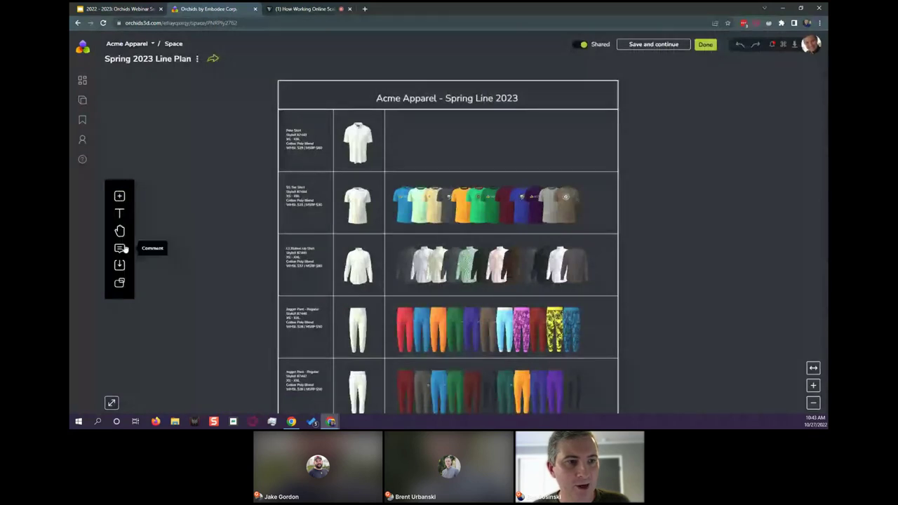
click(119, 196)
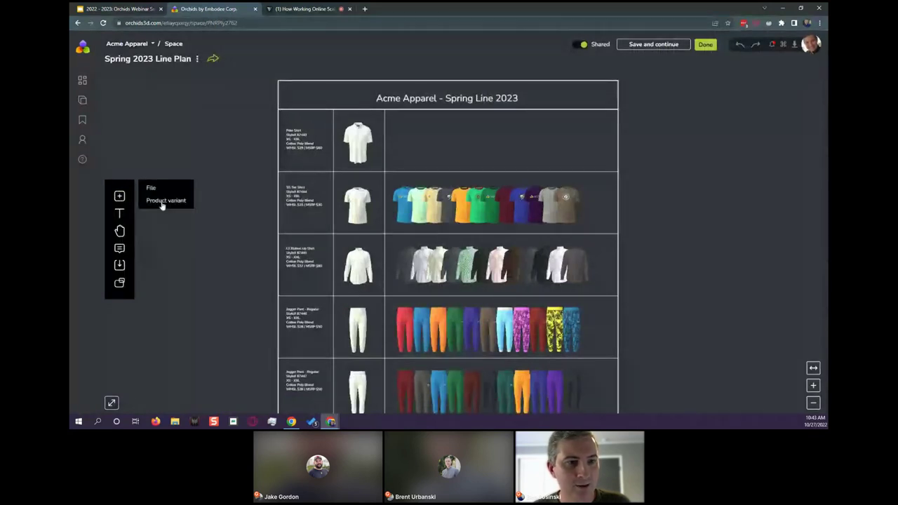
click(165, 200)
click(408, 228)
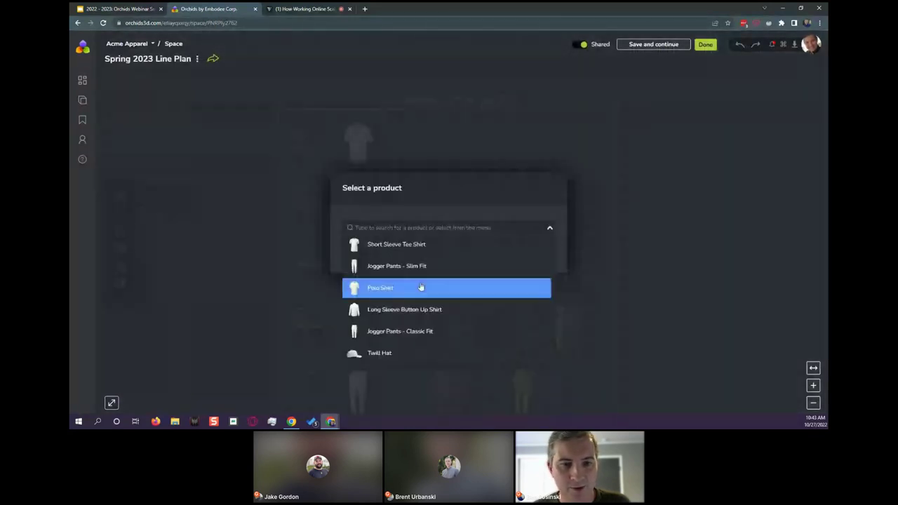
click(421, 287)
click(559, 236)
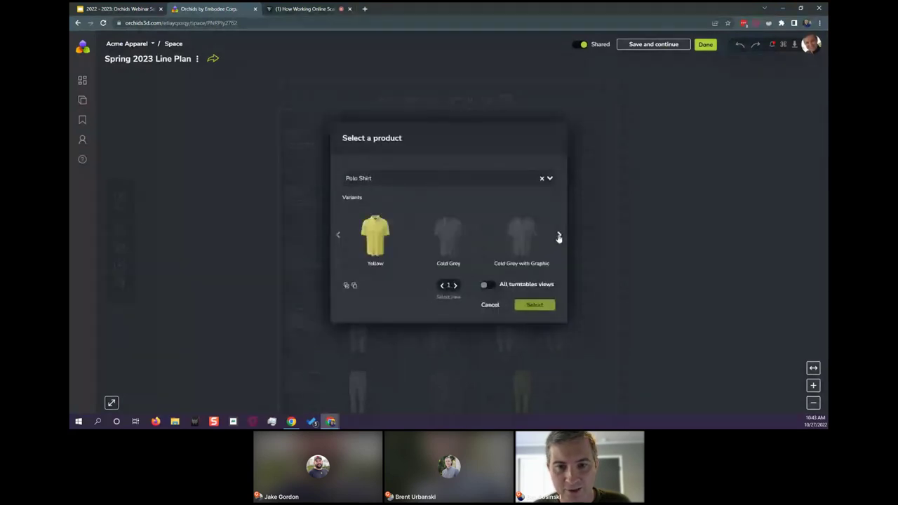
click(559, 237)
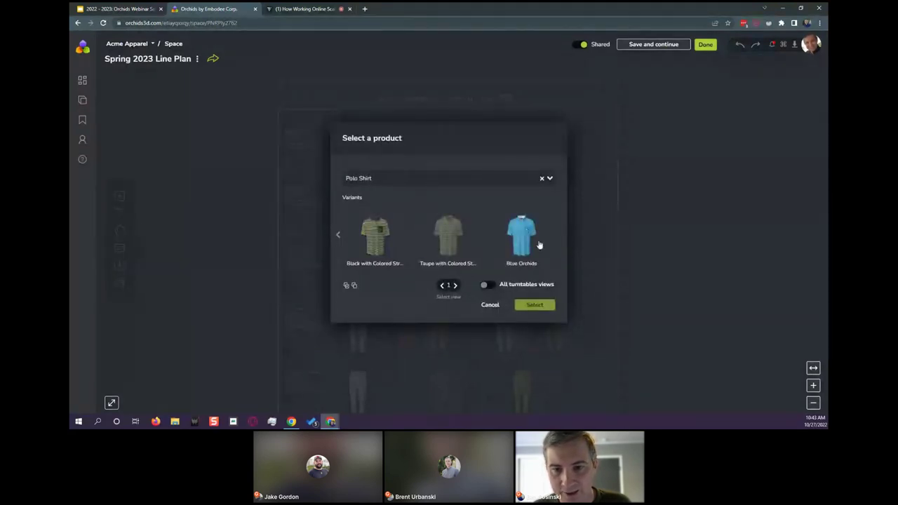
click(337, 236)
click(338, 237)
click(346, 286)
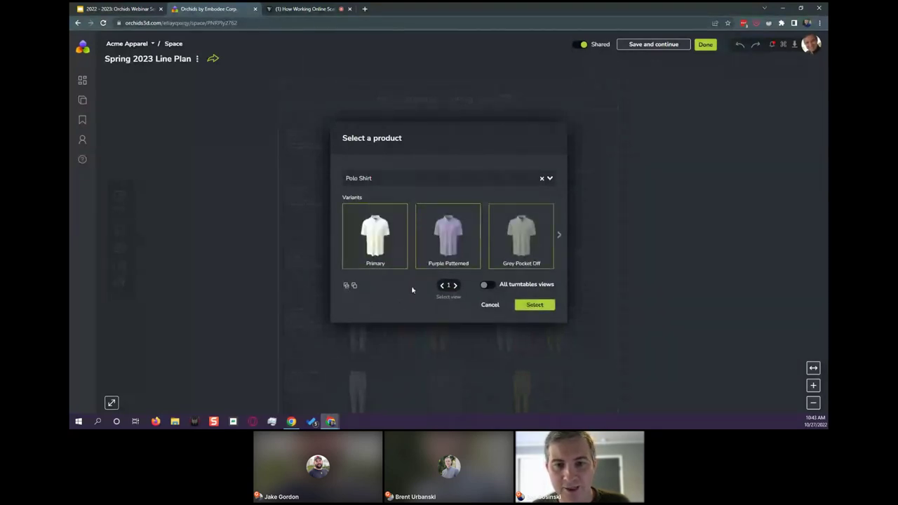
click(531, 304)
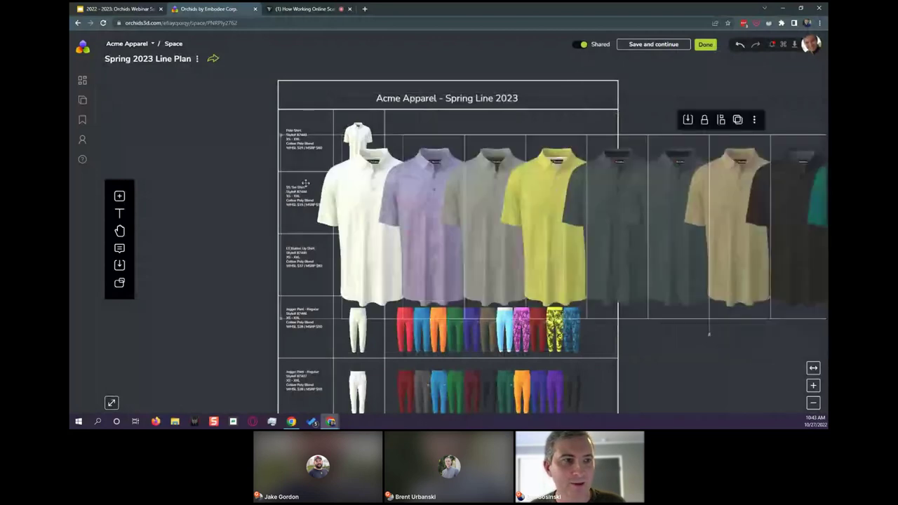
Fit the inserted polo variants into the empty cell of the Polo Shirt row and save the space while staying in editing
drag(305, 182, 423, 139)
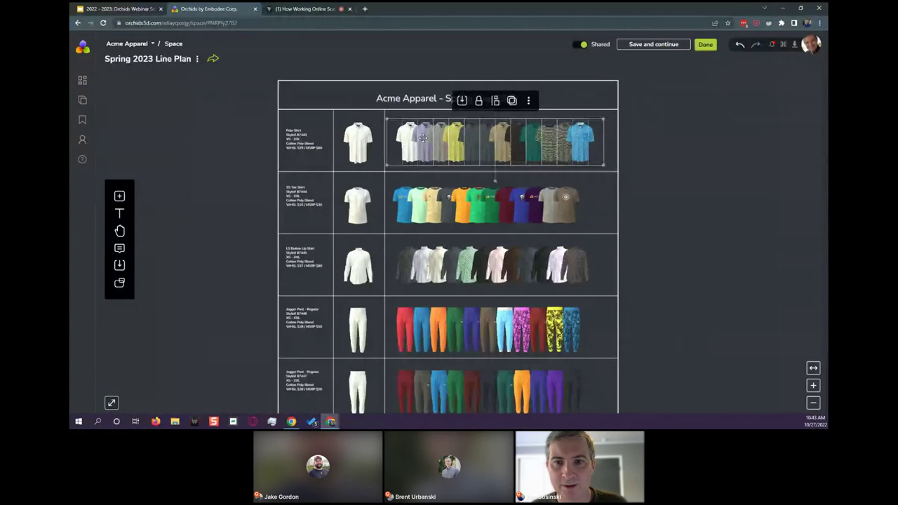
click(702, 225)
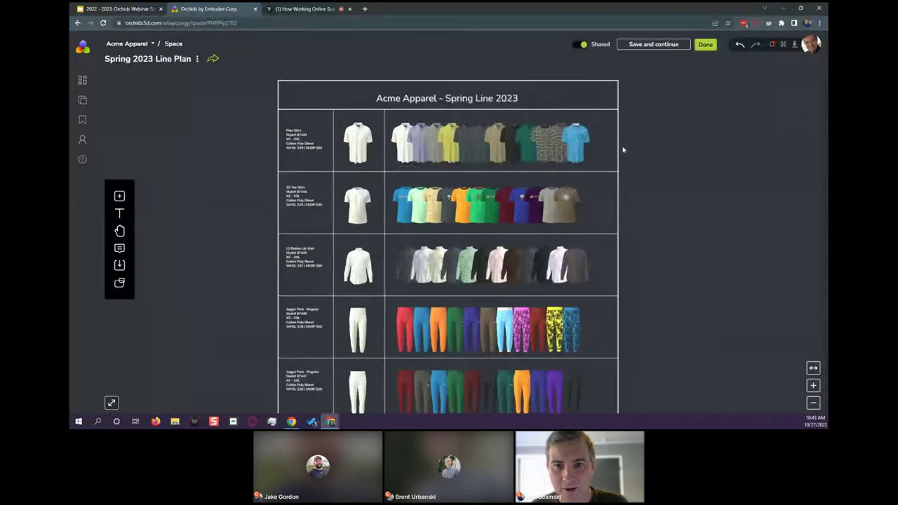
scroll(555, 154, up, 1)
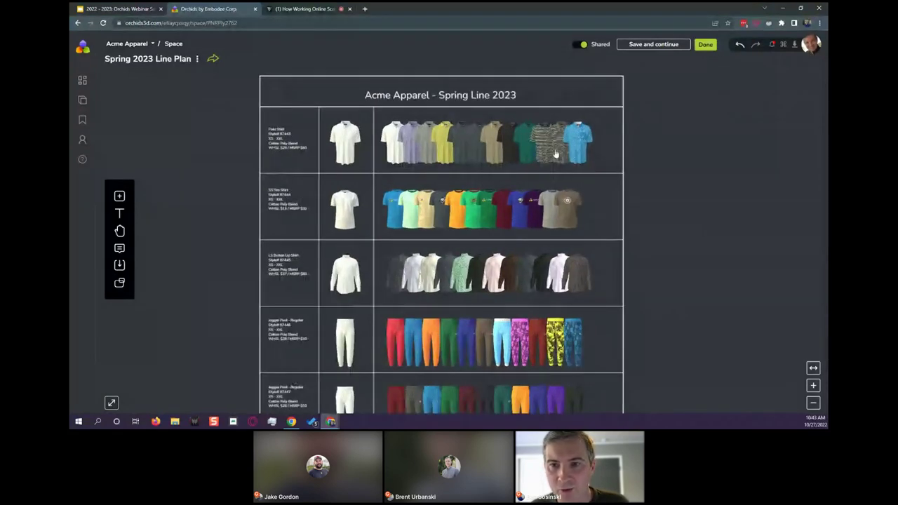
scroll(555, 154, up, 3)
scroll(573, 152, up, 3)
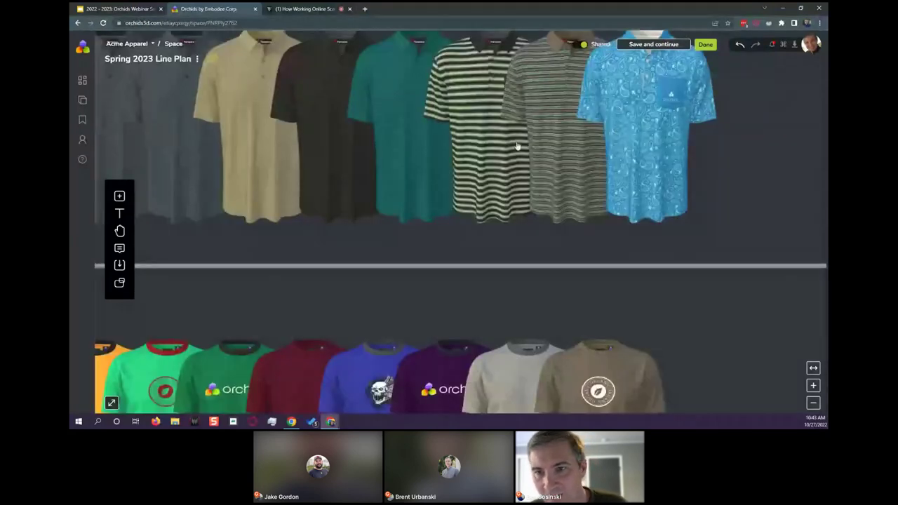
scroll(533, 145, up, 2)
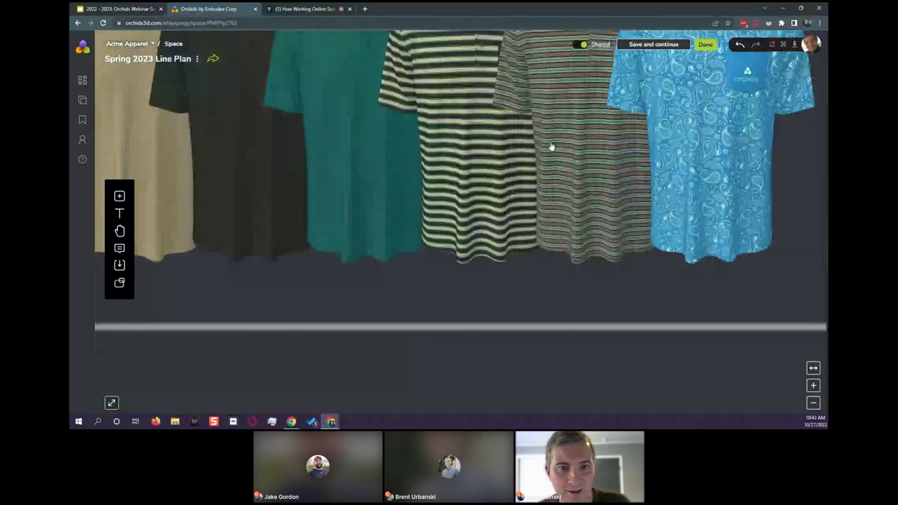
scroll(551, 175, down, 3)
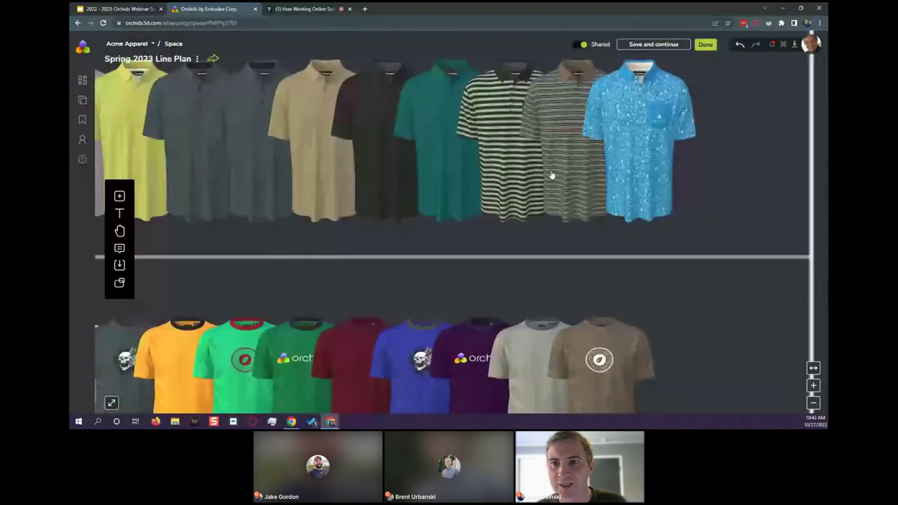
scroll(519, 176, down, 4)
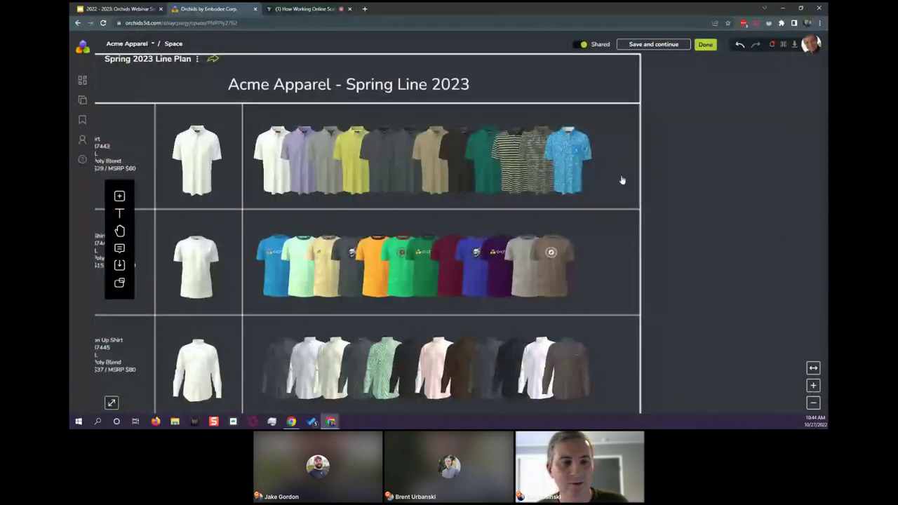
scroll(622, 180, down, 3)
click(667, 45)
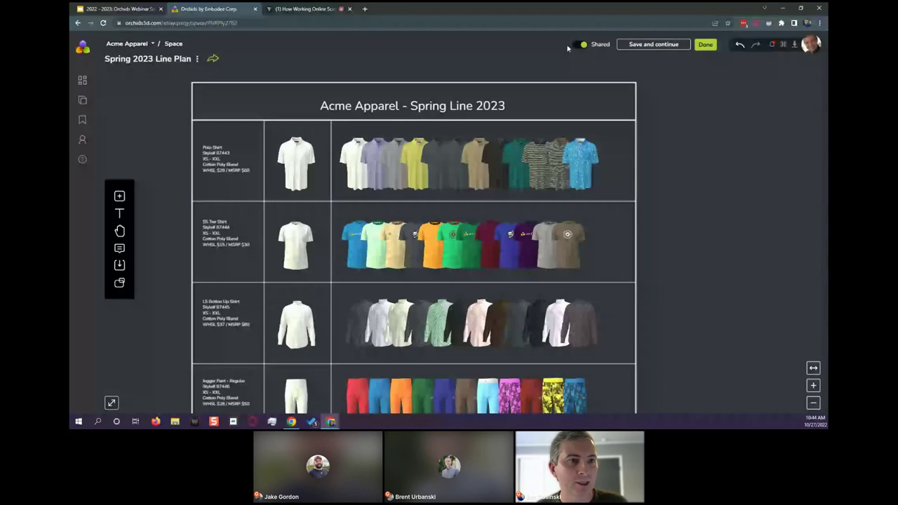
Generate a share link for the space with unlimited expiry and close the sharing dialog
click(213, 58)
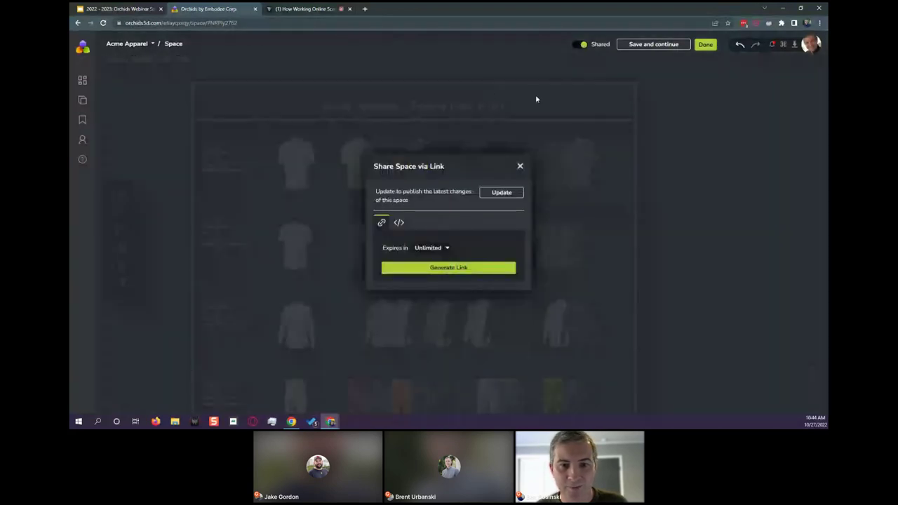
click(441, 268)
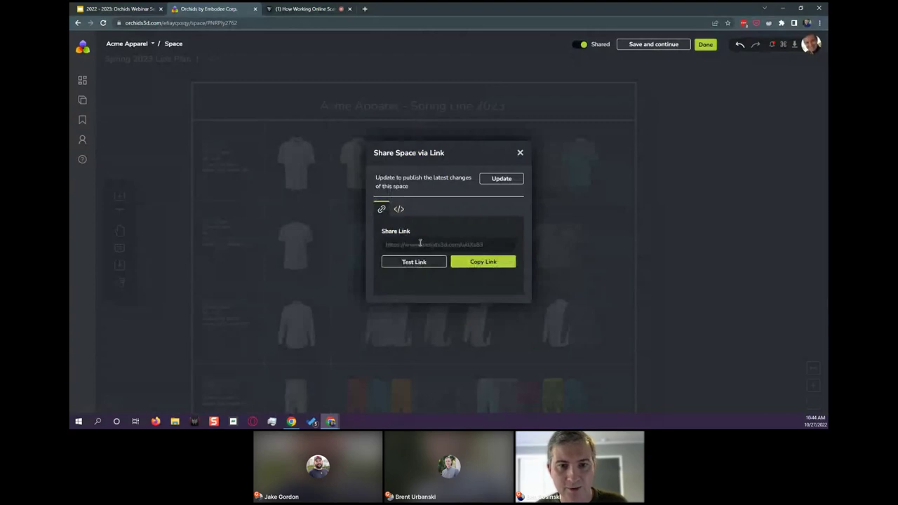
click(520, 152)
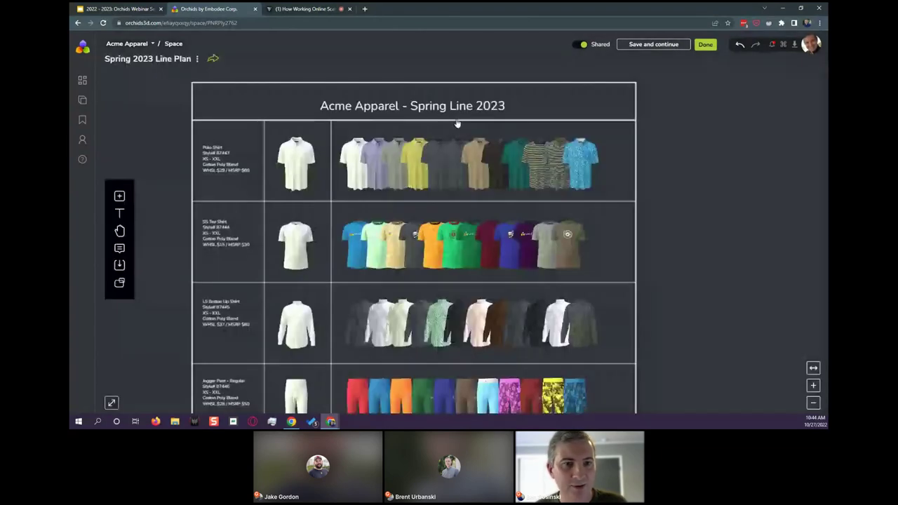
Generate a share link for the space that expires in 3 days
click(213, 58)
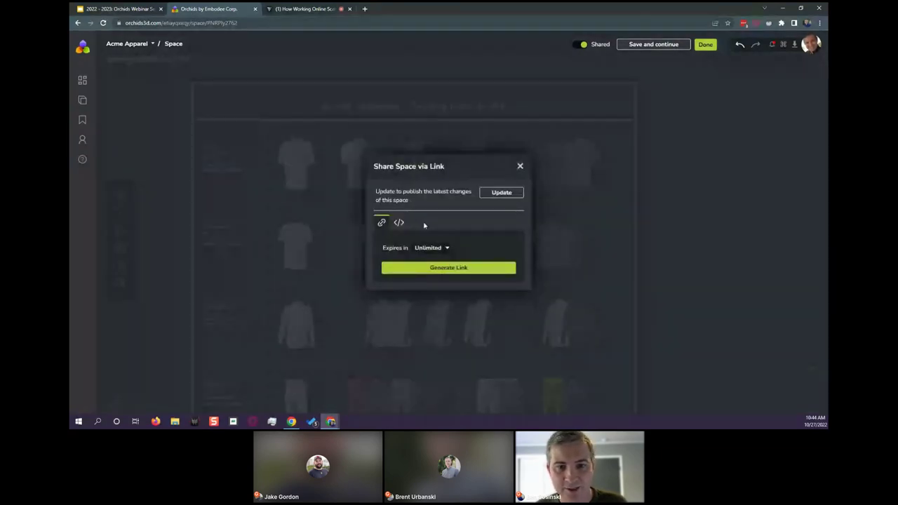
click(426, 248)
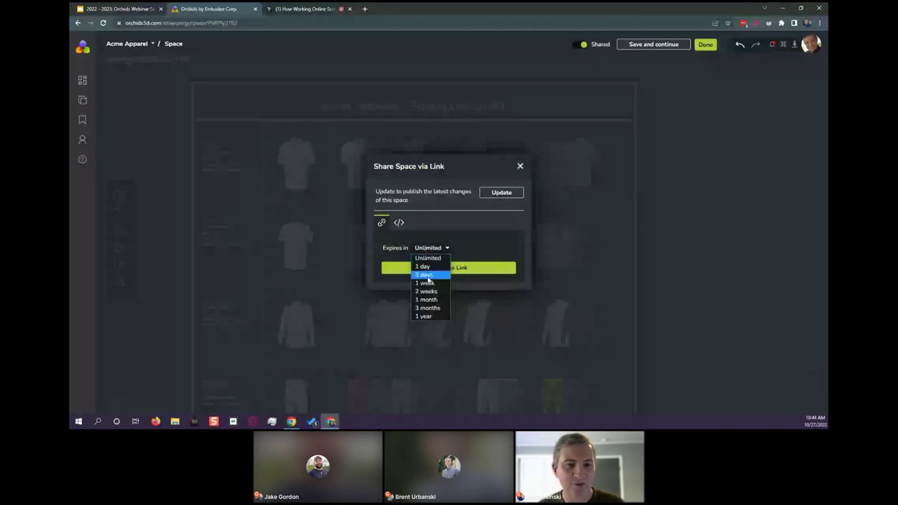
click(427, 275)
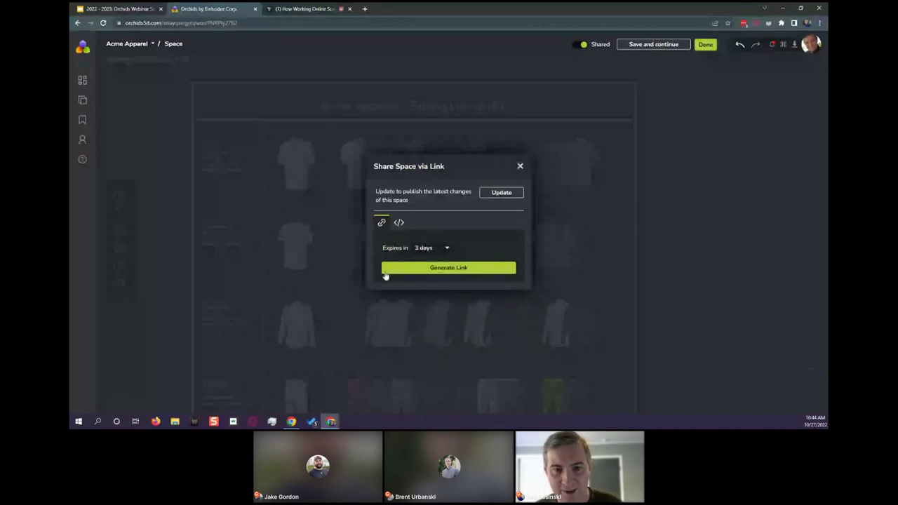
click(474, 270)
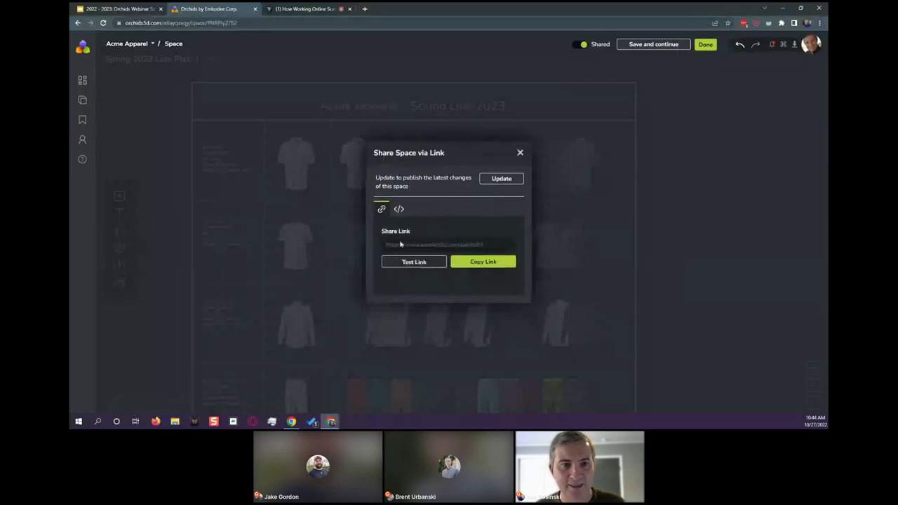
Test the space's share link in a separate browser tab, close that tab and copy the link
click(412, 268)
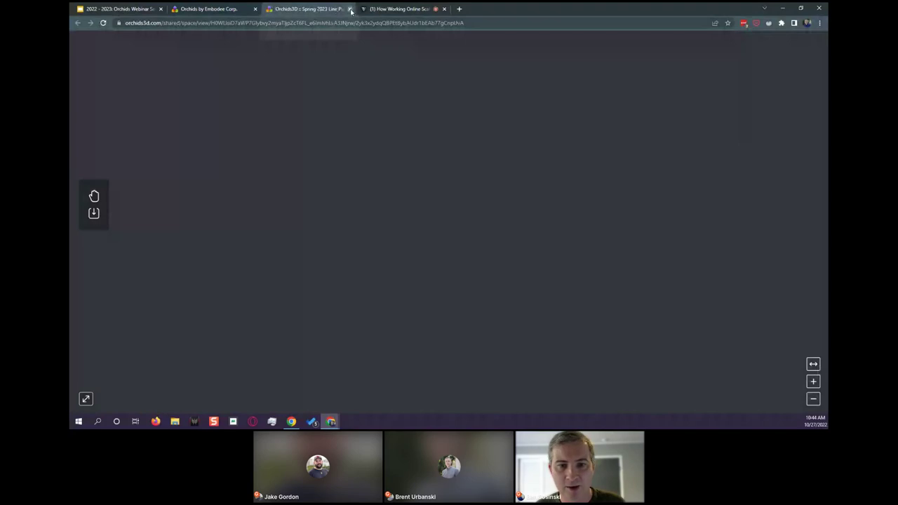
click(349, 8)
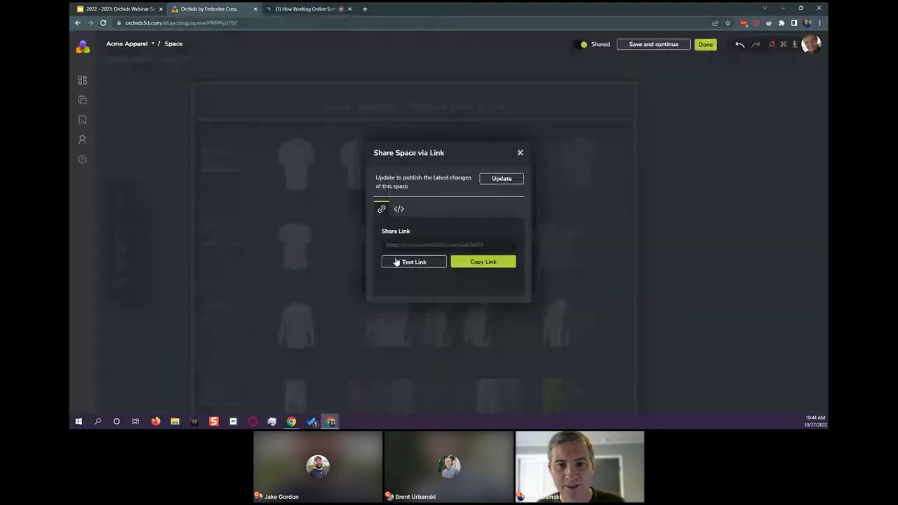
click(477, 262)
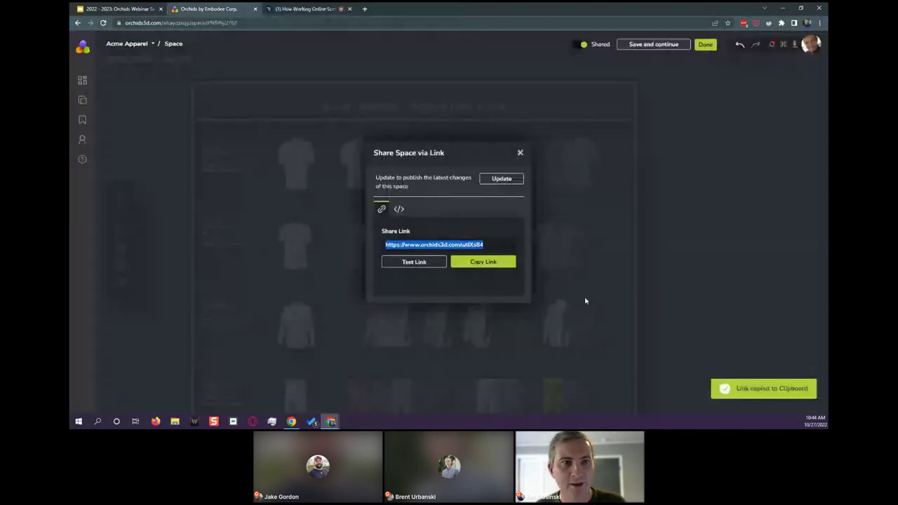
Switch to the Livestorm webinar and paste the copied share link into the chat message for Everyone
click(319, 9)
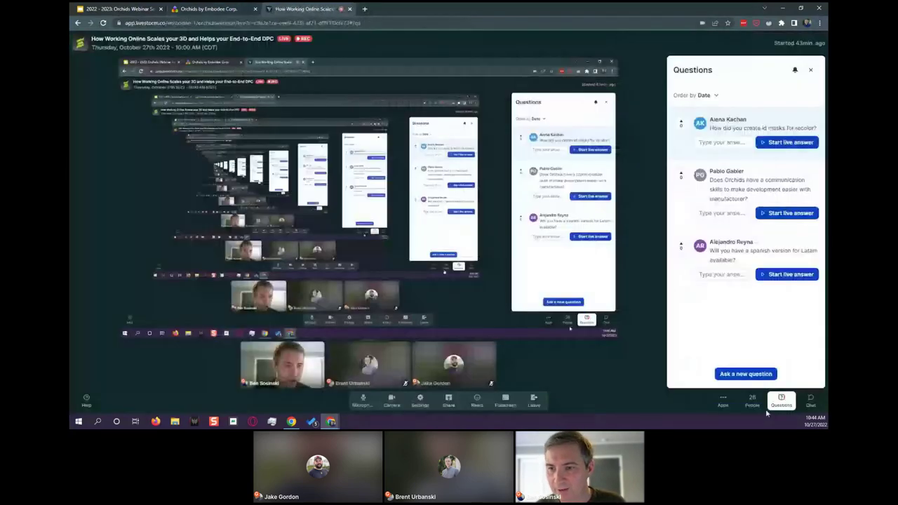
click(810, 400)
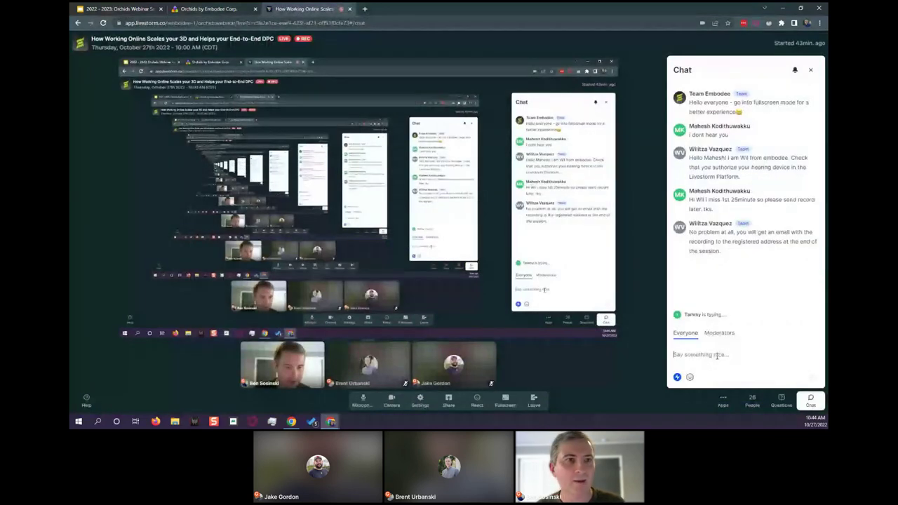
key(ctrl+v)
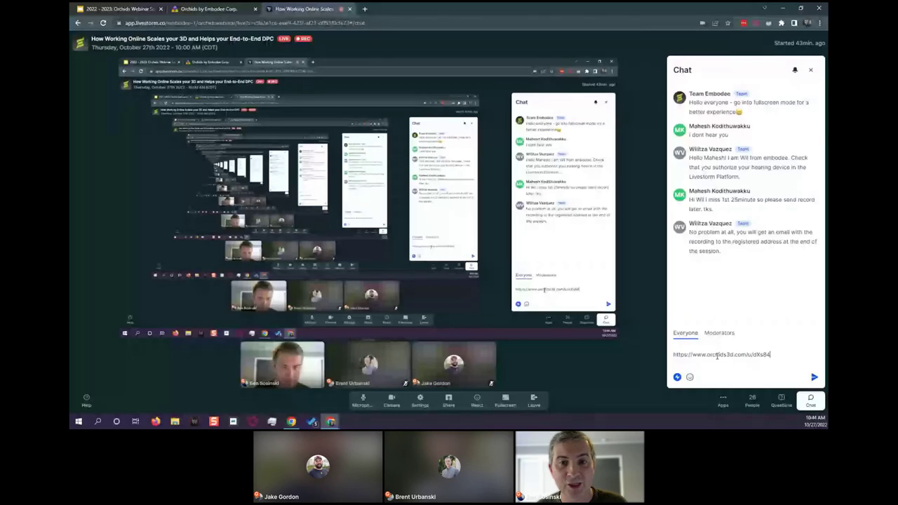
Return to Orchids, leave the space for the Acme Apparel product library and filter it to shared products
key(ctrl+shift+Tab)
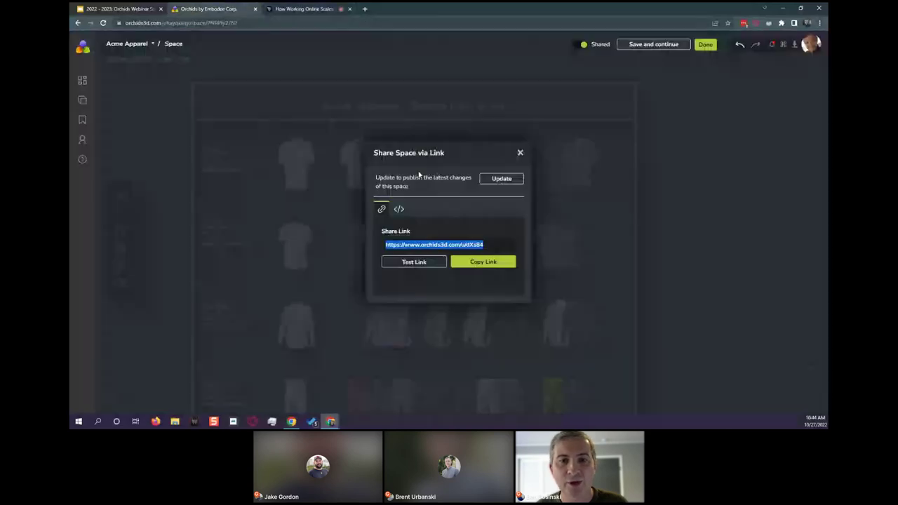
click(520, 153)
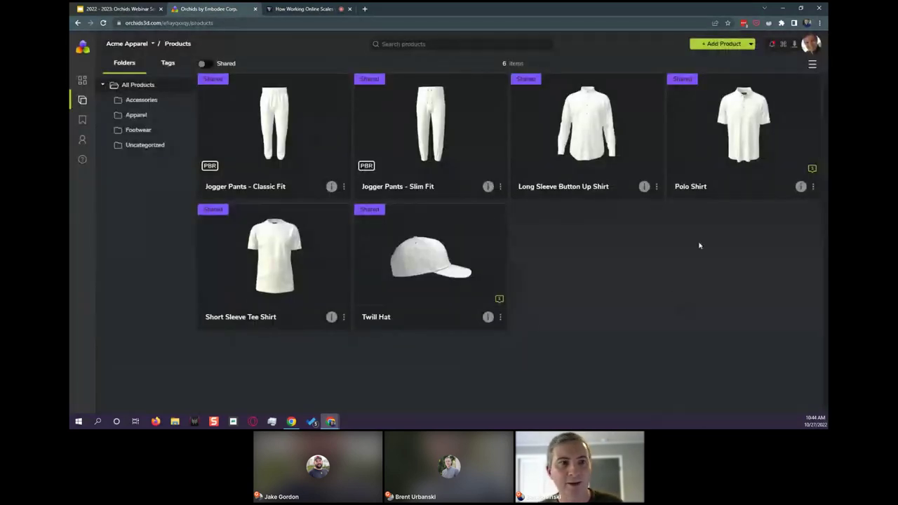
click(203, 63)
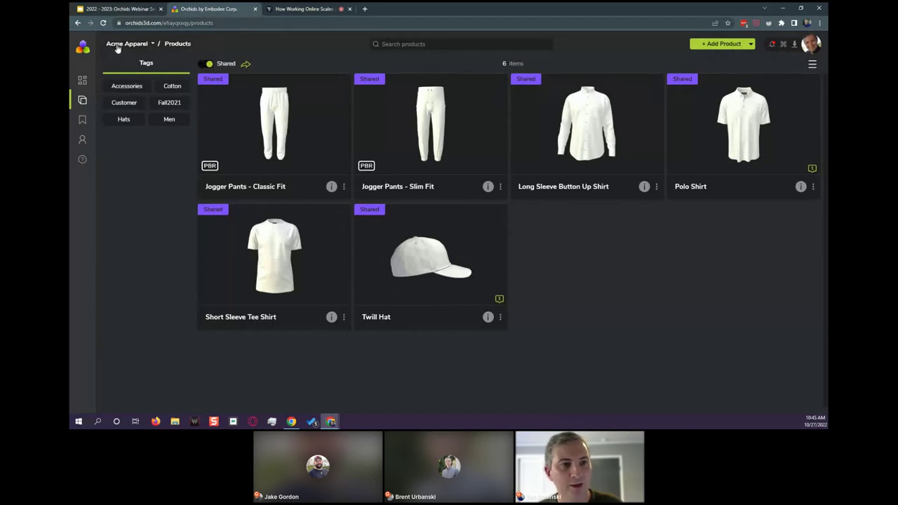
Generate a share link for the shared product grid, named "For Friday's Demo" and expiring in 3 days
click(245, 64)
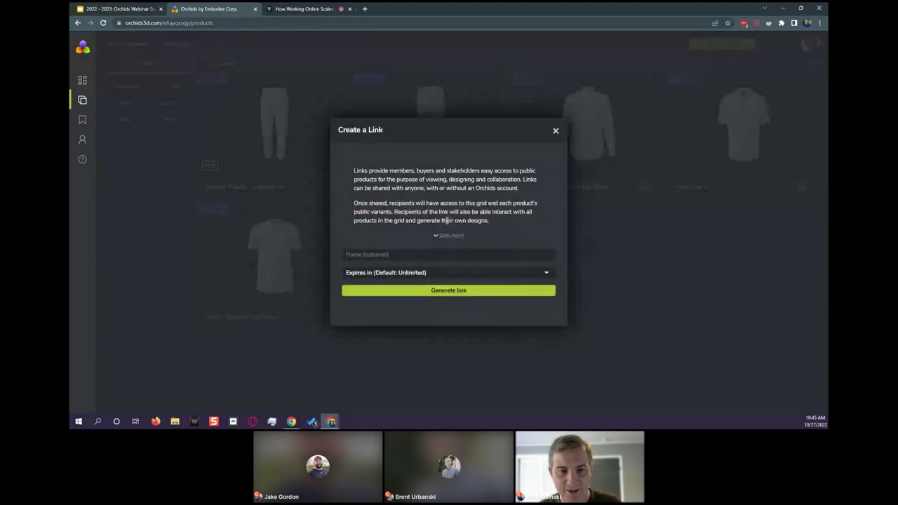
text(For)
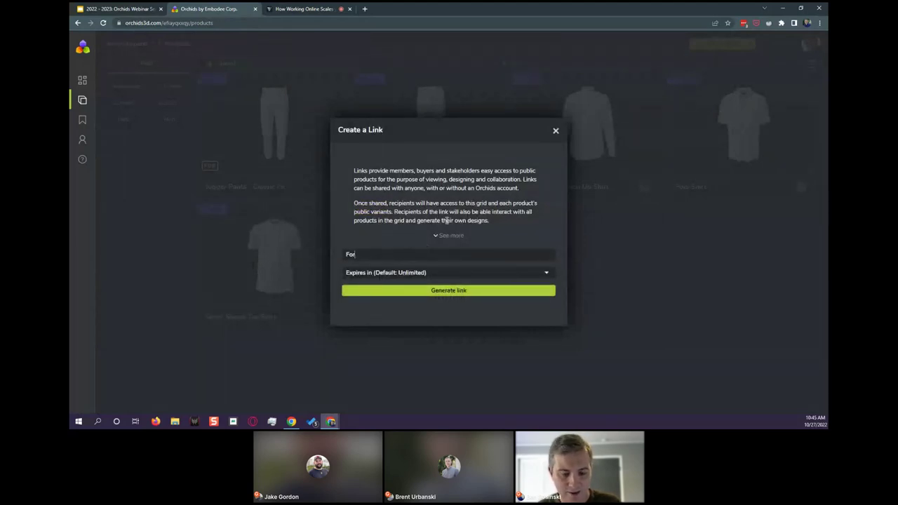
text( Fri)
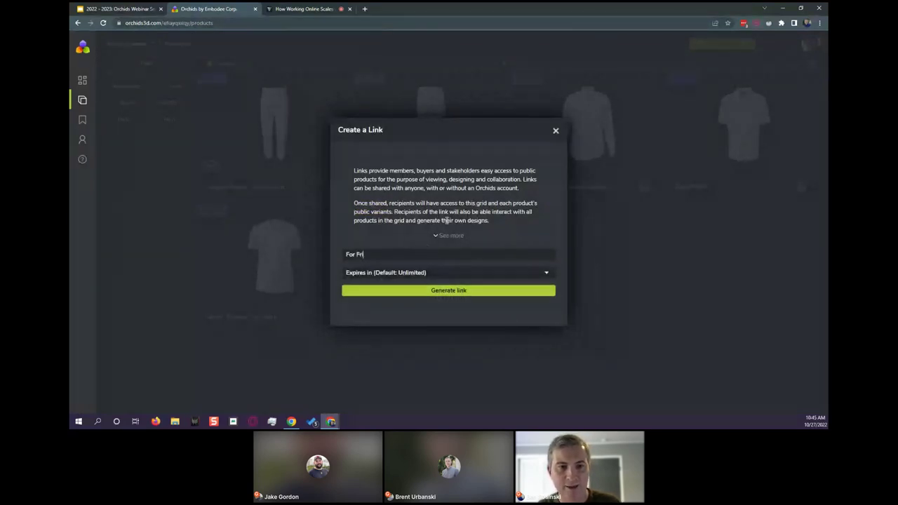
text(day's Demo)
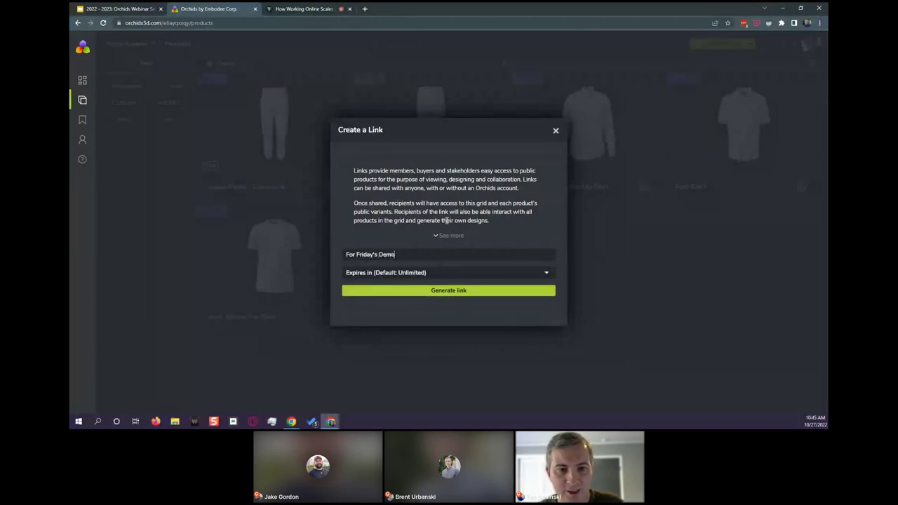
click(435, 273)
click(423, 299)
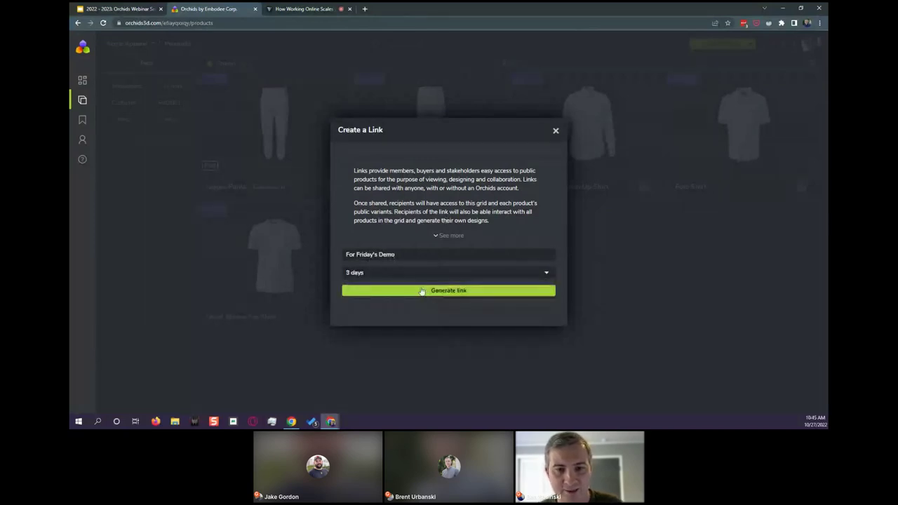
click(423, 292)
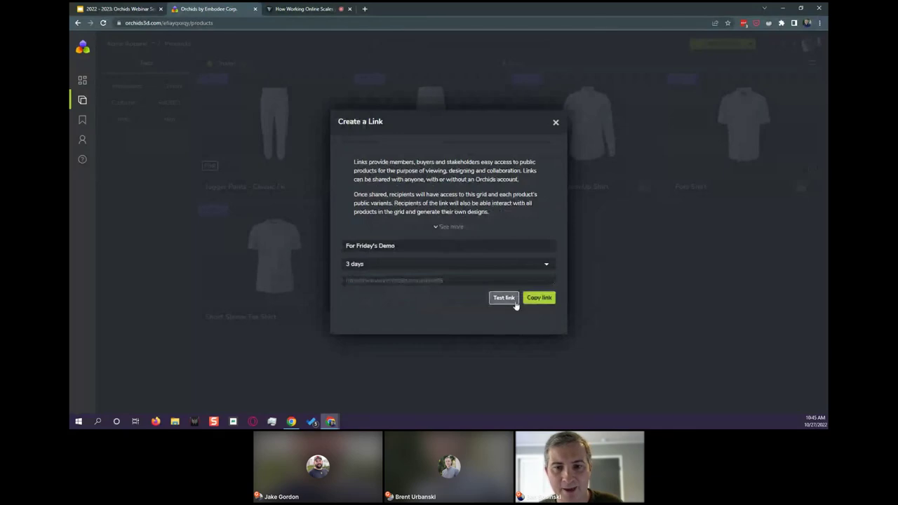
Copy the product grid link, add it below the space link in the Livestorm chat message for Everyone and send the message
click(537, 298)
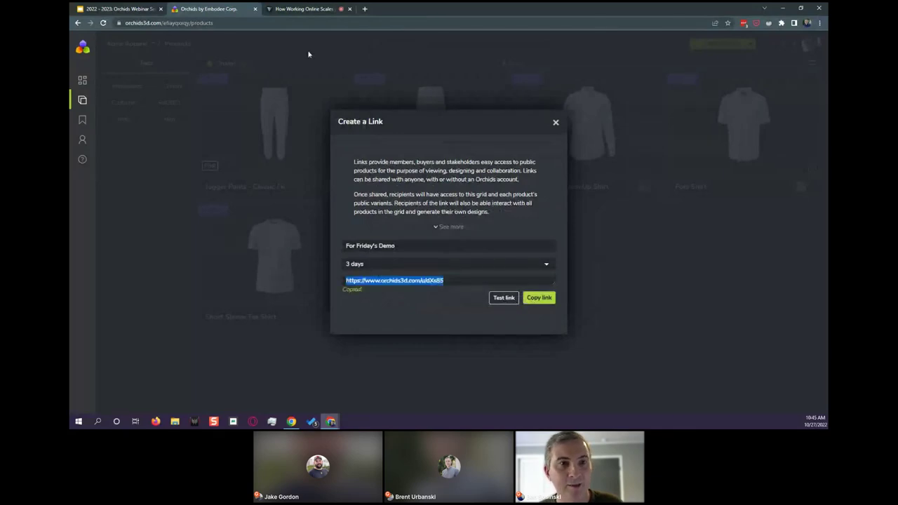
click(300, 9)
key(ctrl+v)
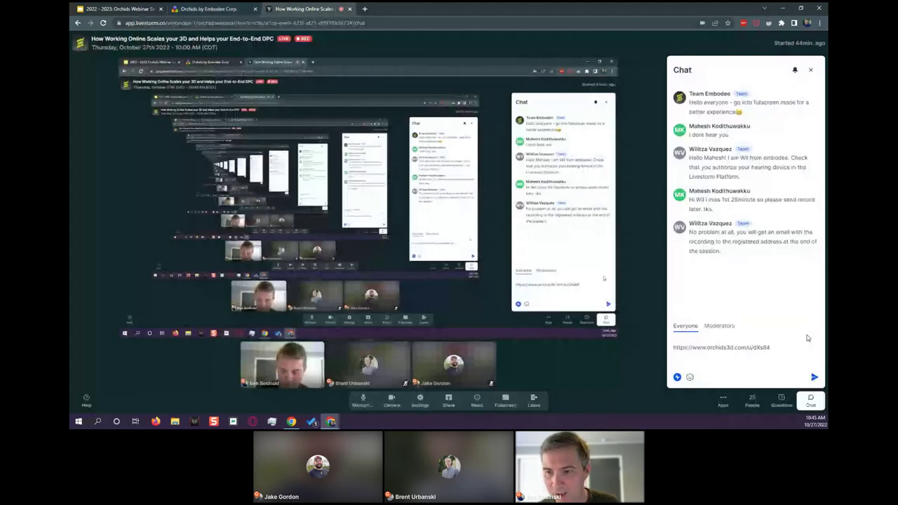
key(ctrl+v)
click(814, 377)
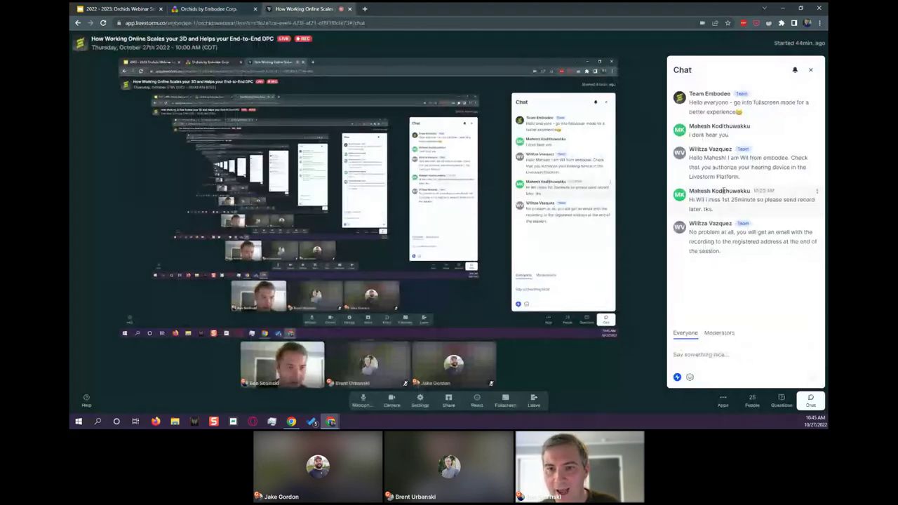
mouse_move(720, 188)
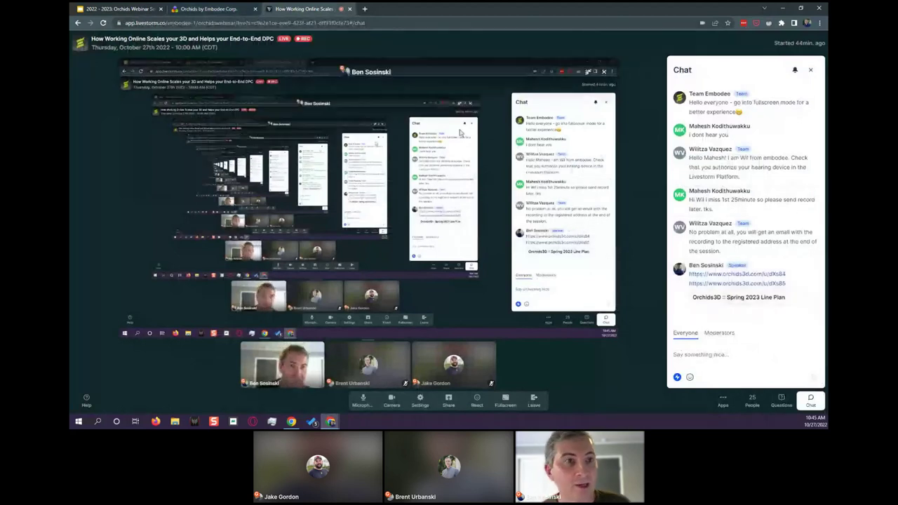
Return to Orchids and close the link creation dialog over the Acme Apparel product library
click(220, 8)
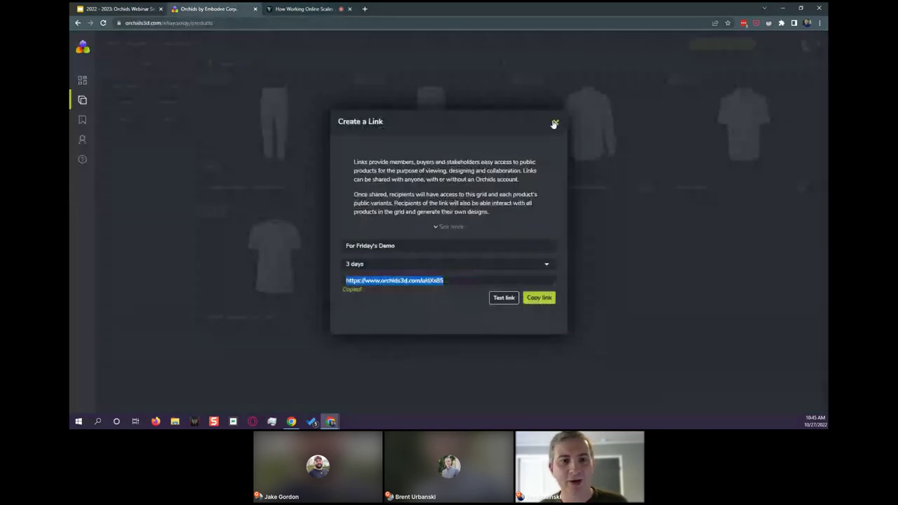
click(555, 123)
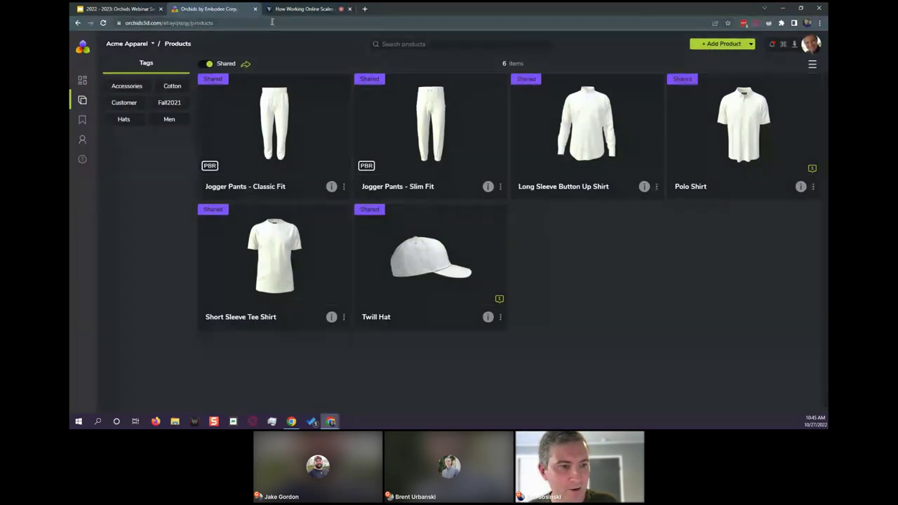
Switch to the webinar deck in Google Slides, advance it to the Q&A slide and go back to the Livestorm webinar
click(116, 9)
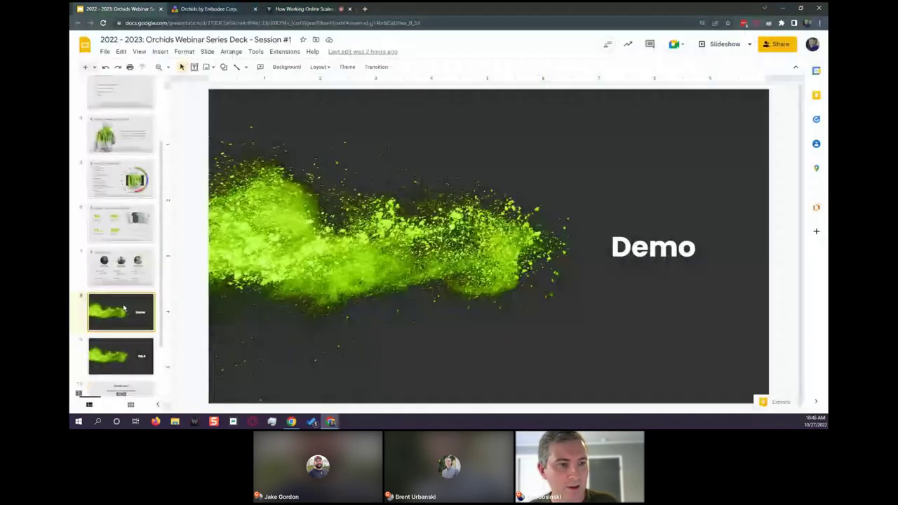
key(Down)
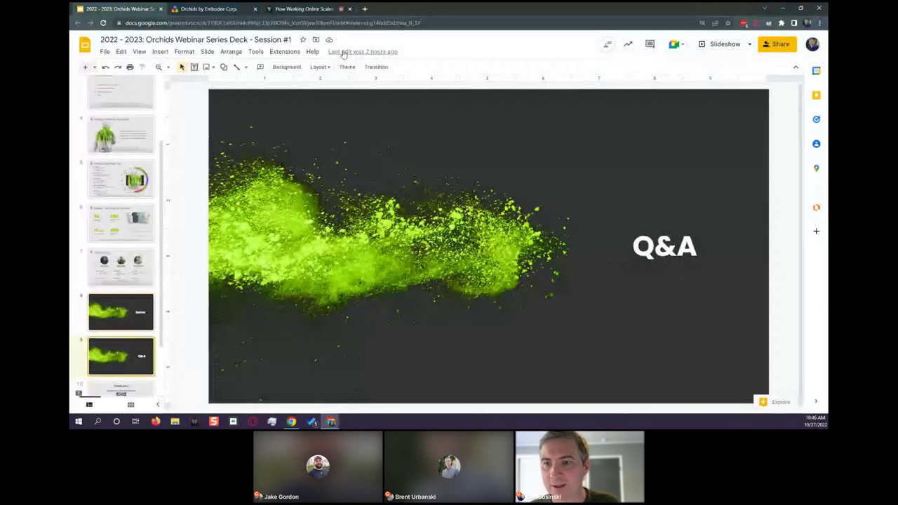
click(303, 9)
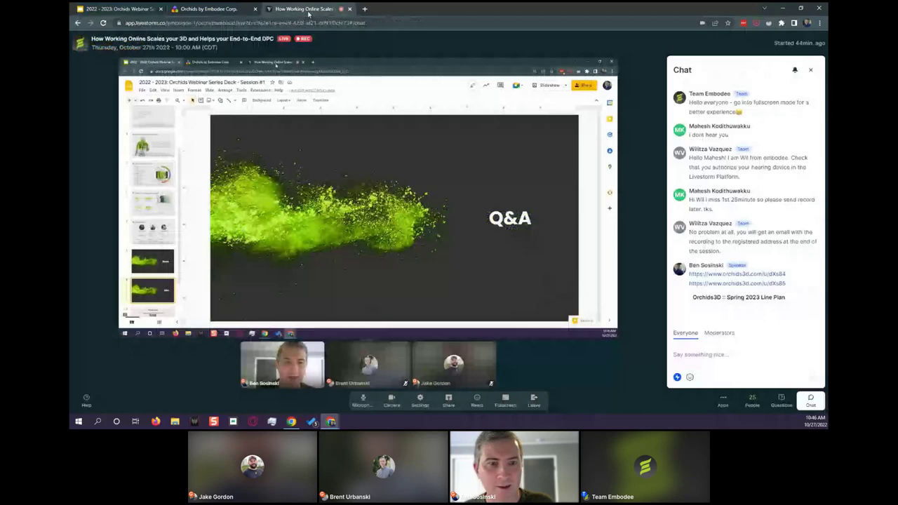